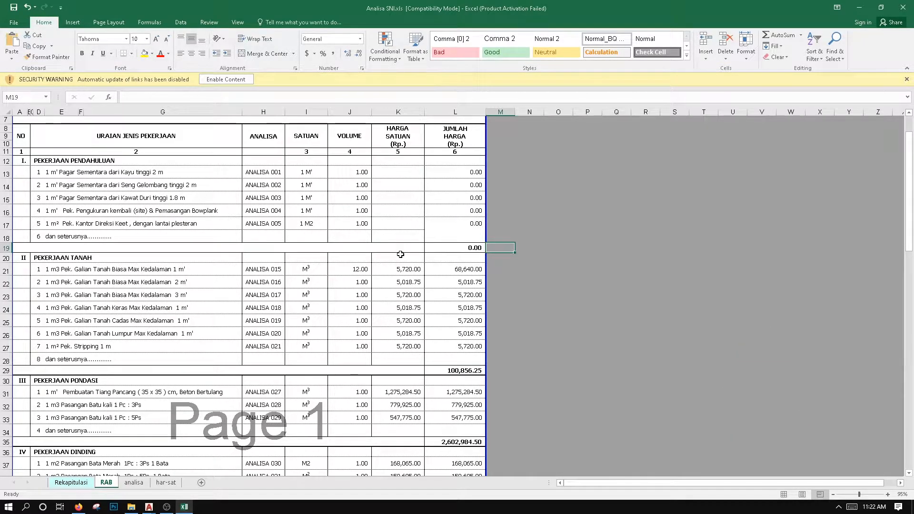
scroll(400, 254, up, 2)
click(616, 236)
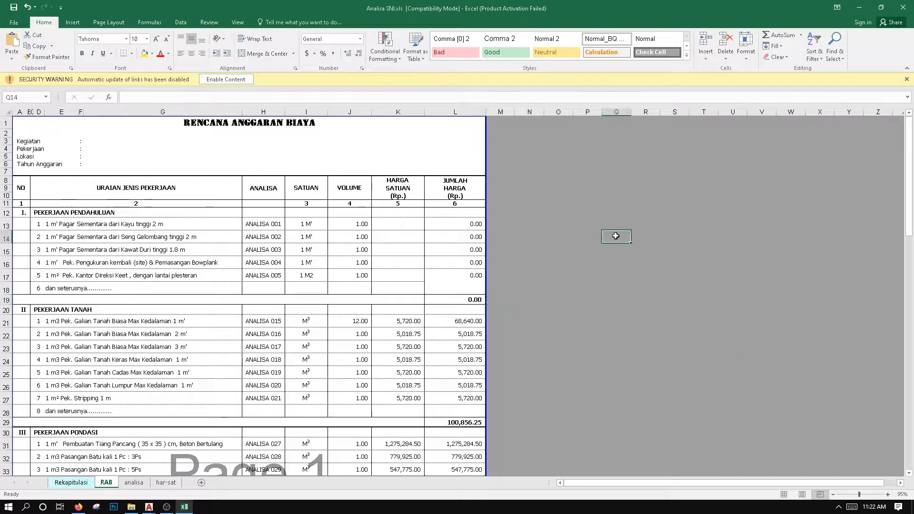
click(516, 235)
click(528, 248)
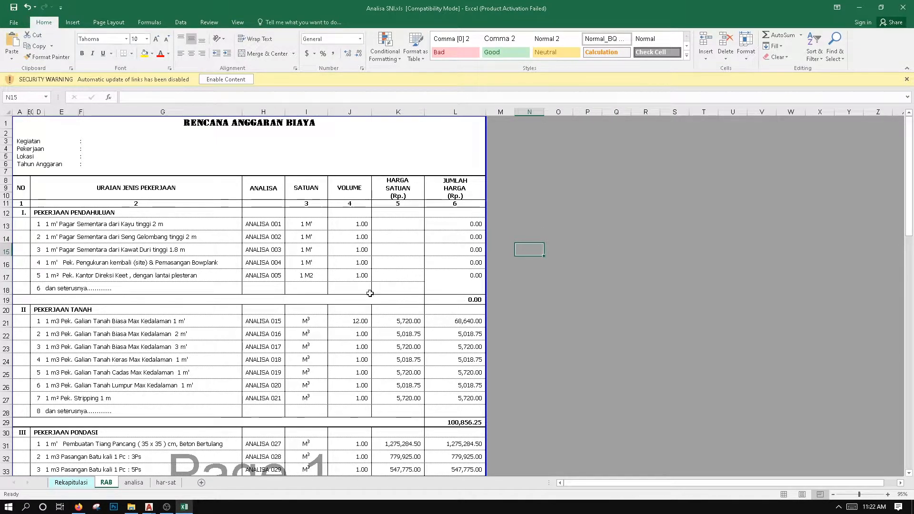
Review the work item descriptions listed in the PEKERJAAN TANAH section of the RAB sheet
scroll(356, 288, down, 2)
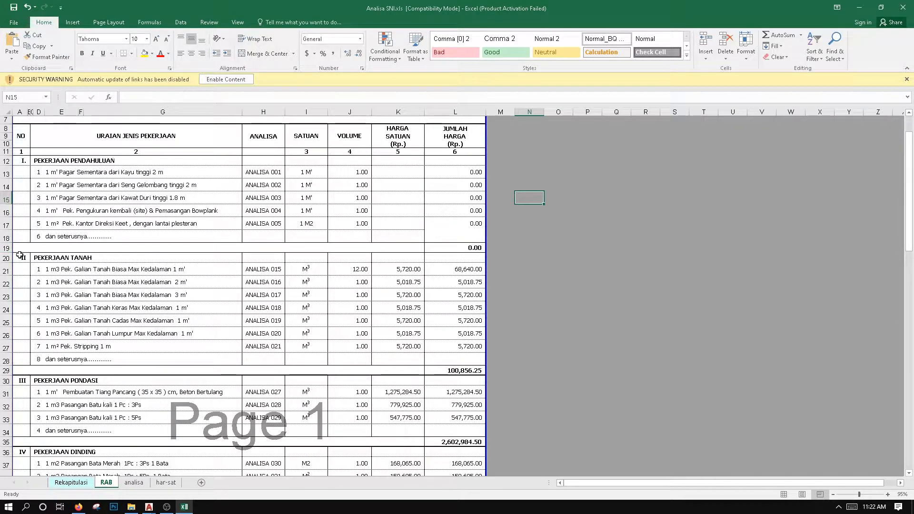
drag(20, 255, 457, 257)
click(210, 283)
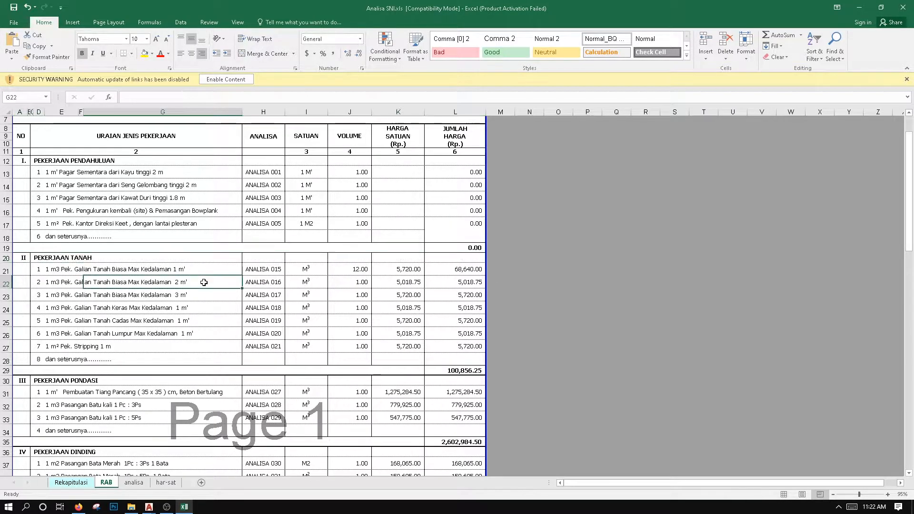
drag(35, 270, 194, 269)
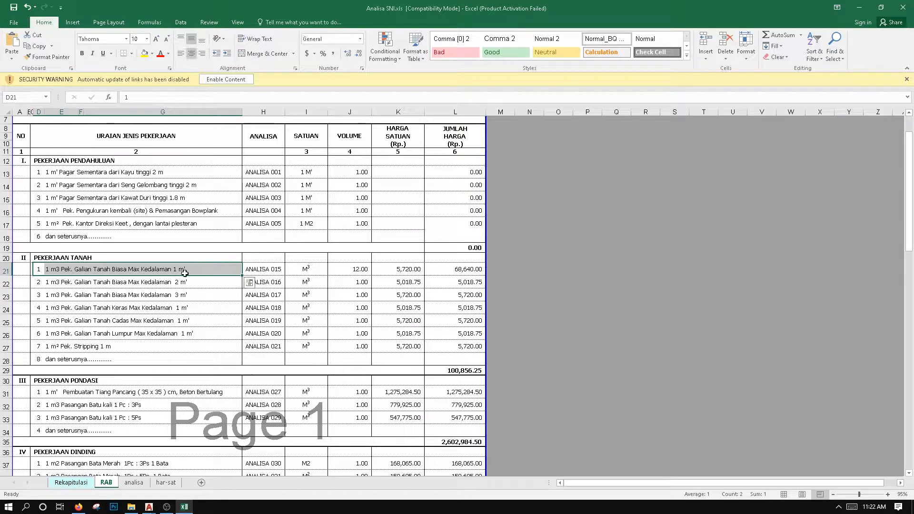
drag(40, 282, 140, 285)
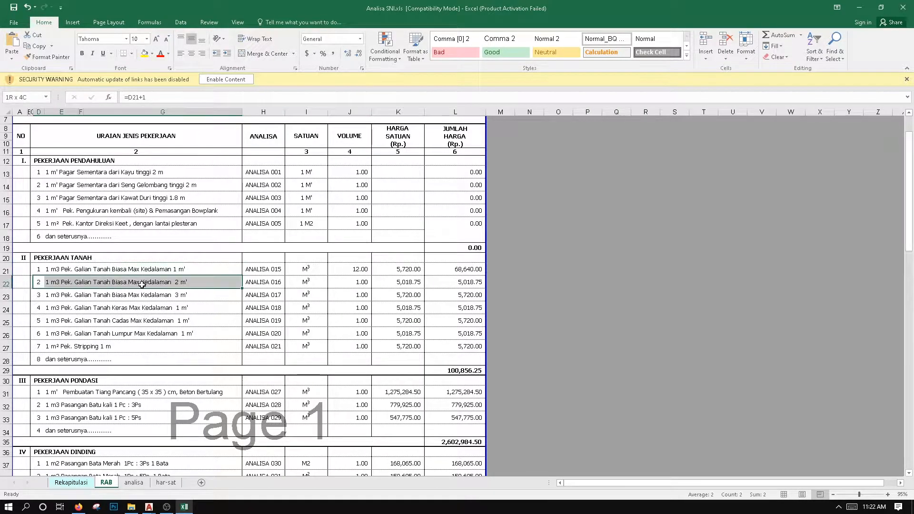
double_click(173, 294)
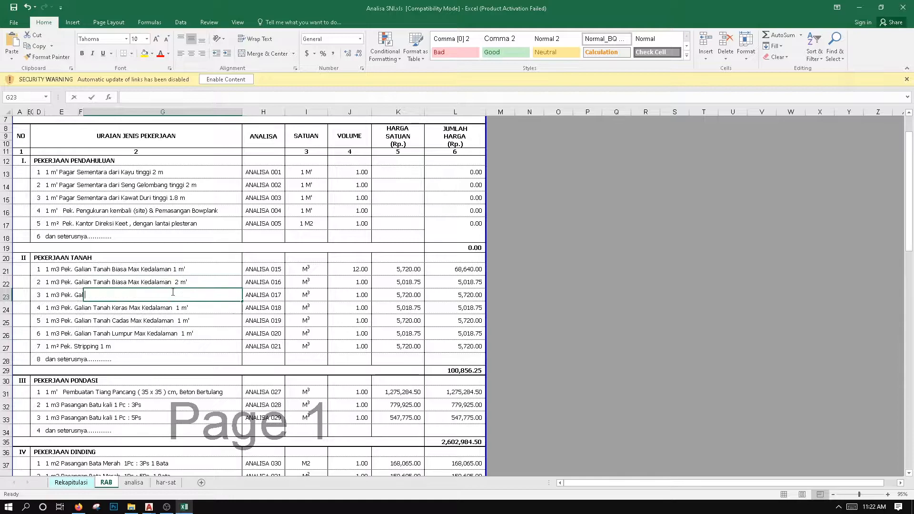
key(Return)
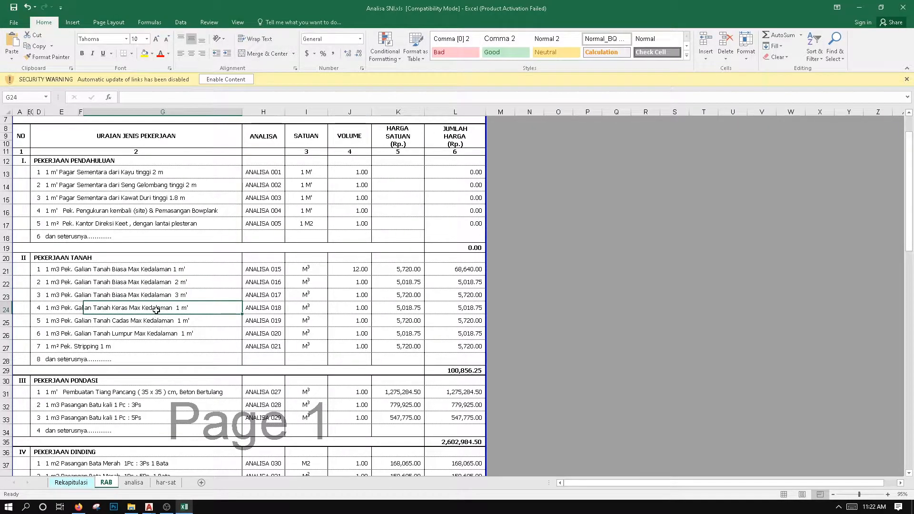
Check the unit of the Pek. Stripping item and the volumes in the last PEKERJAAN TANAH rows
click(94, 343)
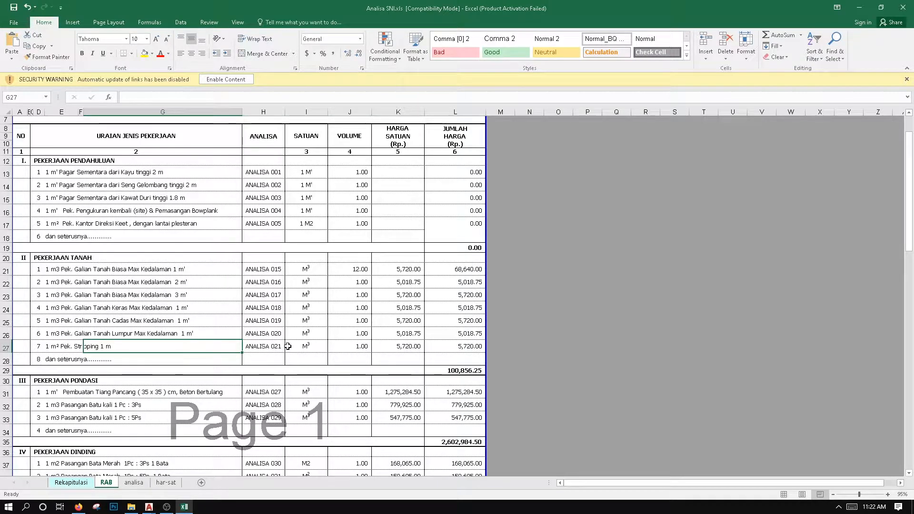
click(315, 346)
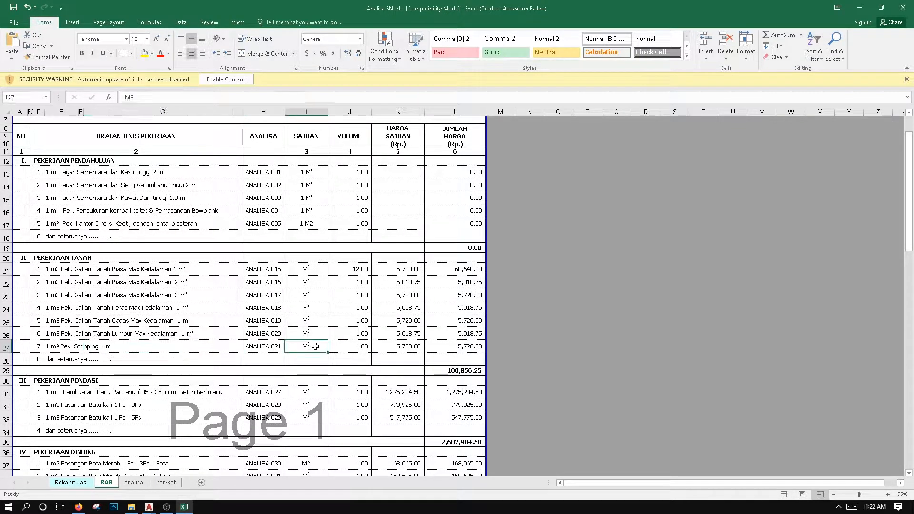
click(345, 349)
click(357, 335)
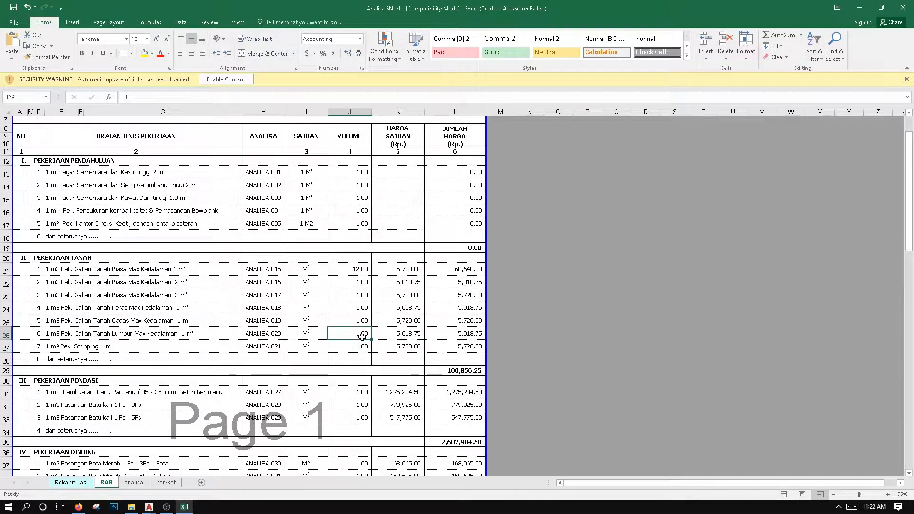
Inspect the HARGA SATUAN formulas of the PEKERJAAN TANAH items, from K27 up to K21
click(404, 346)
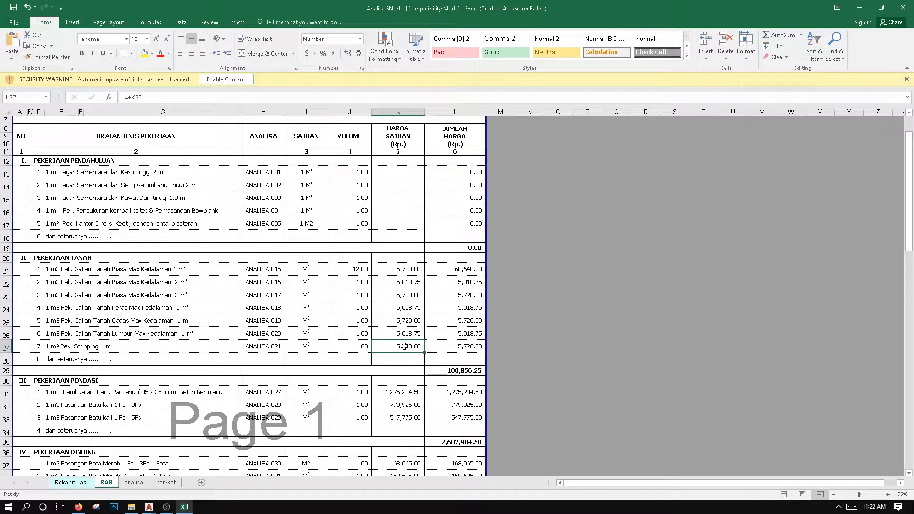
click(402, 336)
click(401, 318)
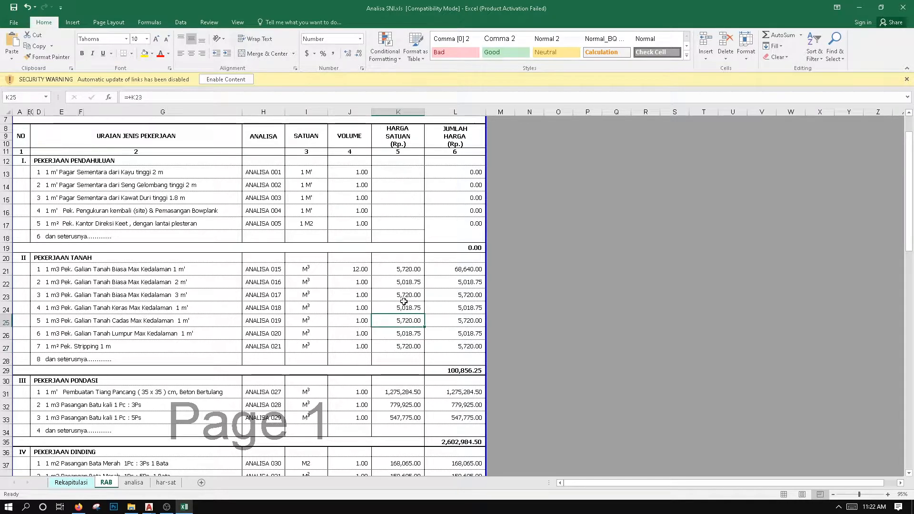
click(408, 304)
click(407, 295)
click(410, 282)
click(411, 270)
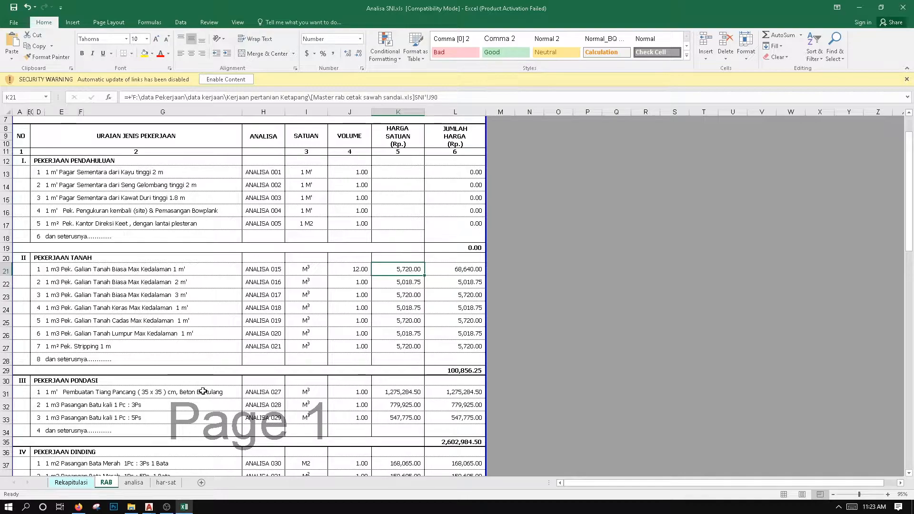
Glance at the analisa sheet, then check the description and analysis reference of the first PEKERJAAN TANAH item in RAB
click(134, 482)
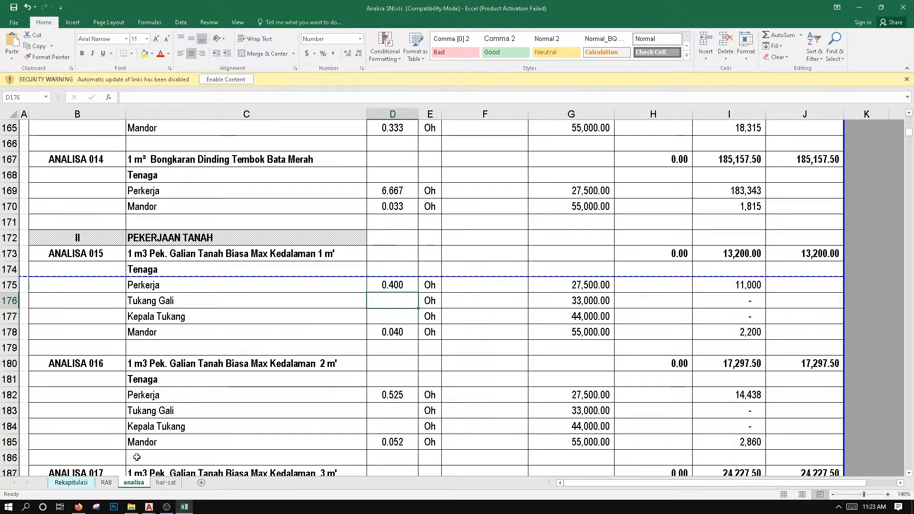
key(ctrl+Page_Up)
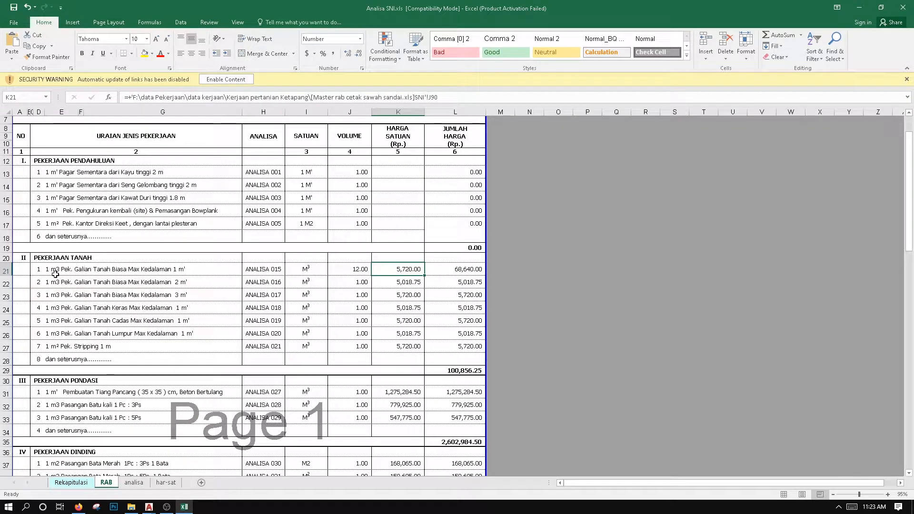
drag(40, 272, 63, 271)
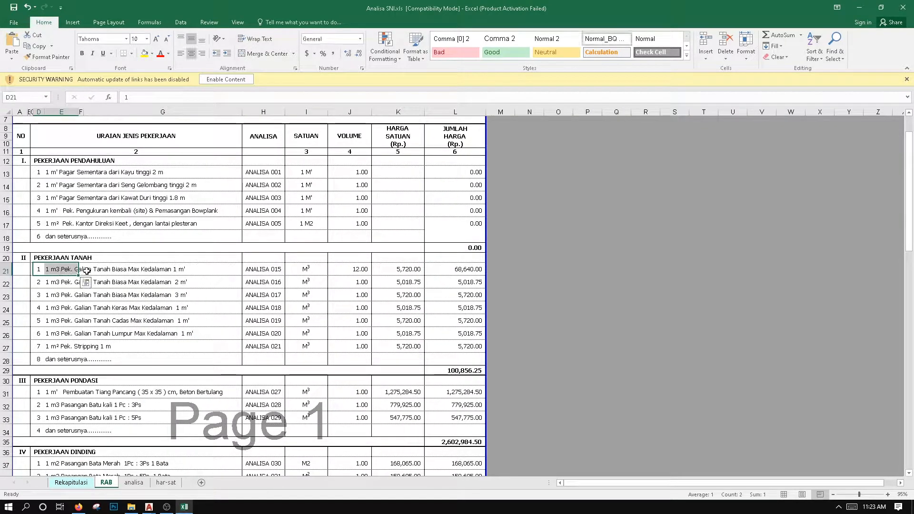
click(132, 272)
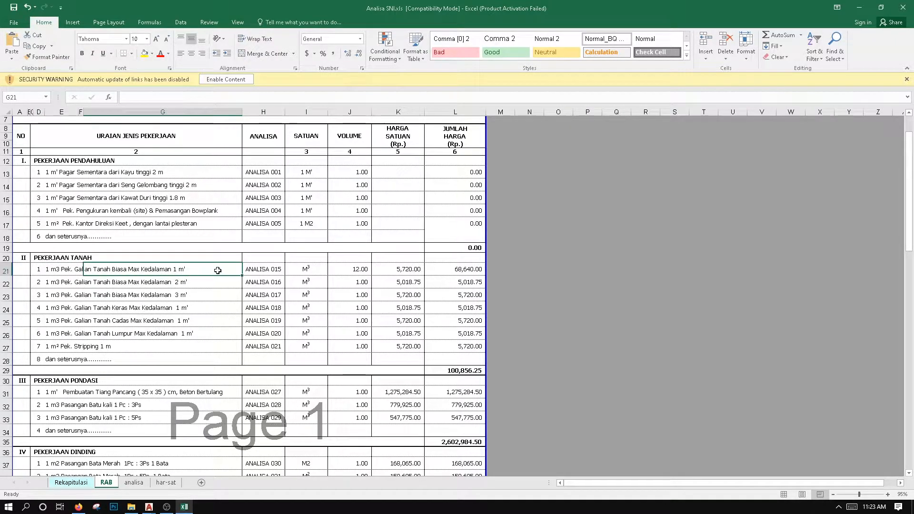
click(275, 270)
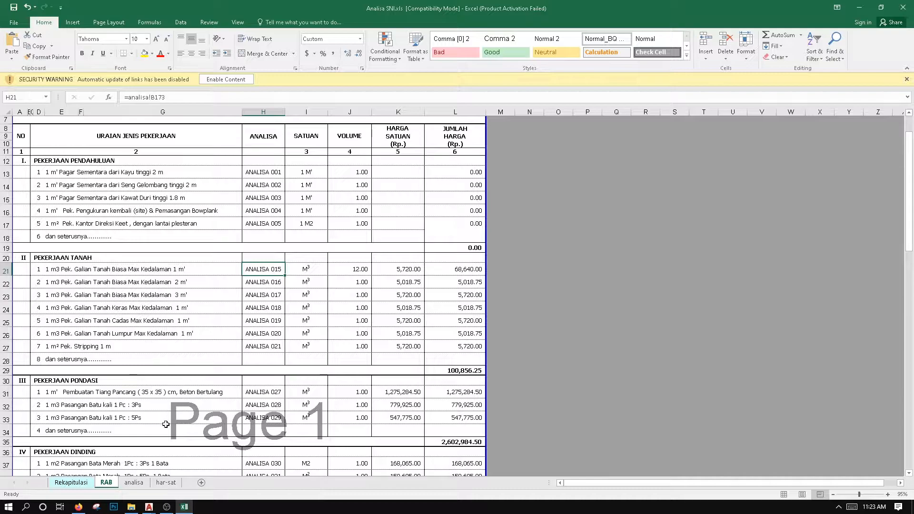
Open the analisa sheet and examine the title and labour types listed under ANALISA 015
click(133, 482)
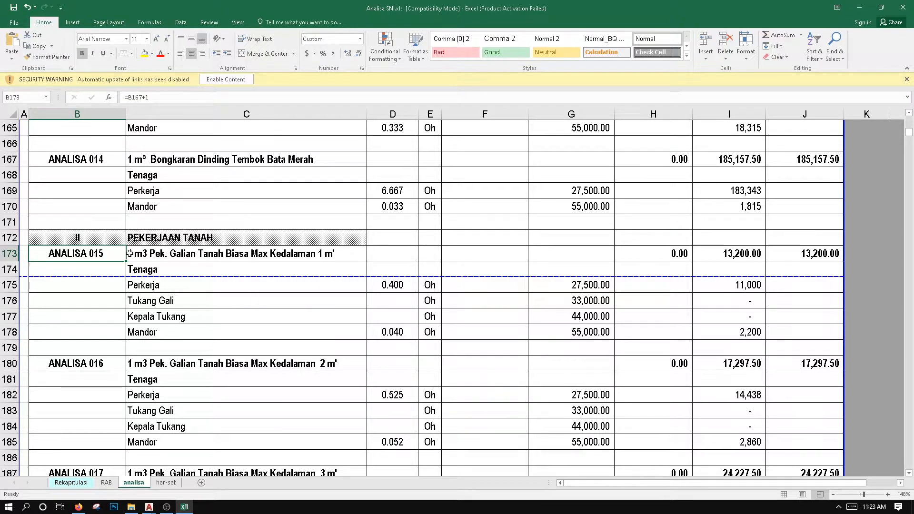
click(130, 253)
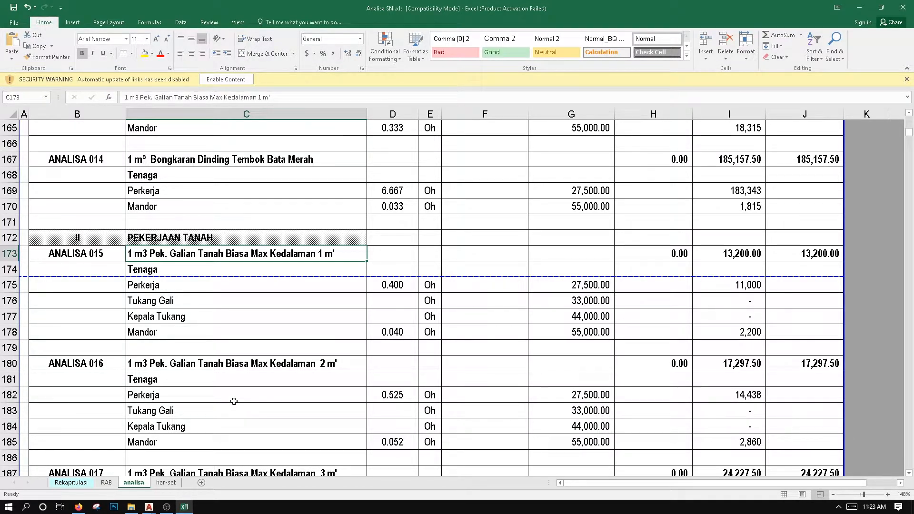
click(149, 285)
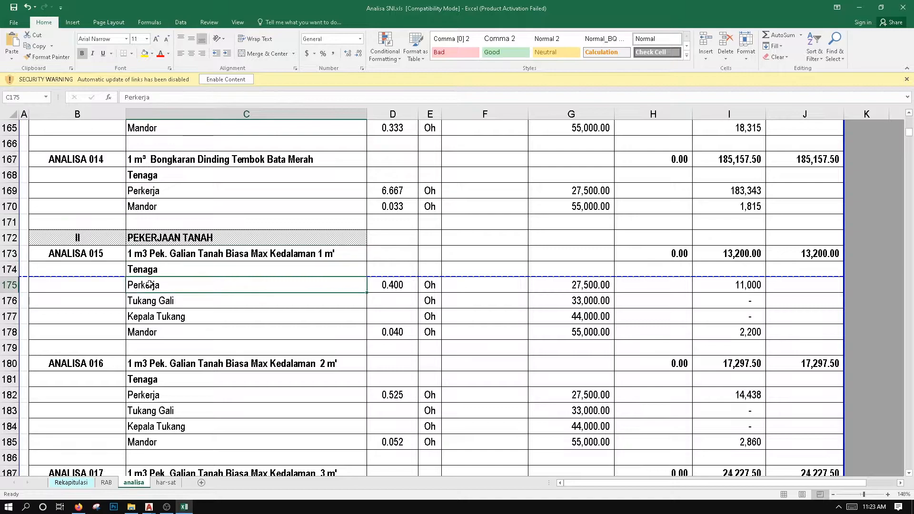
click(152, 329)
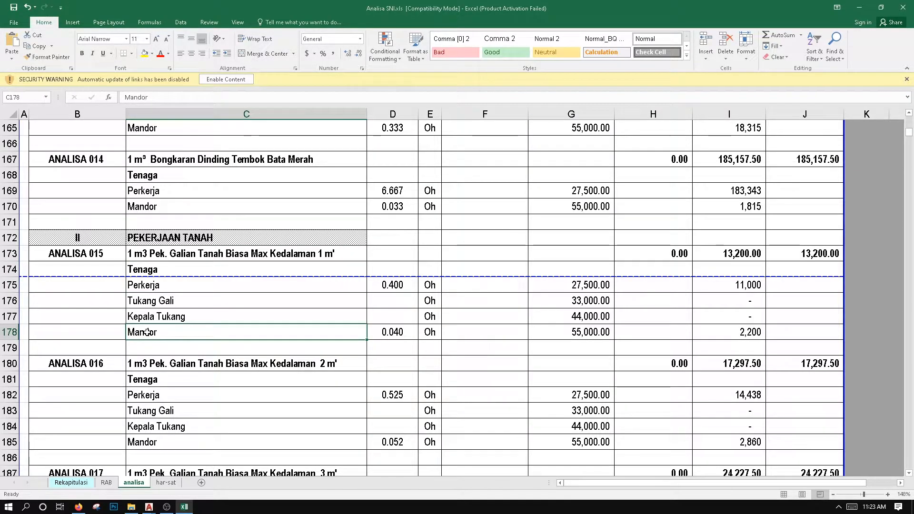
click(152, 301)
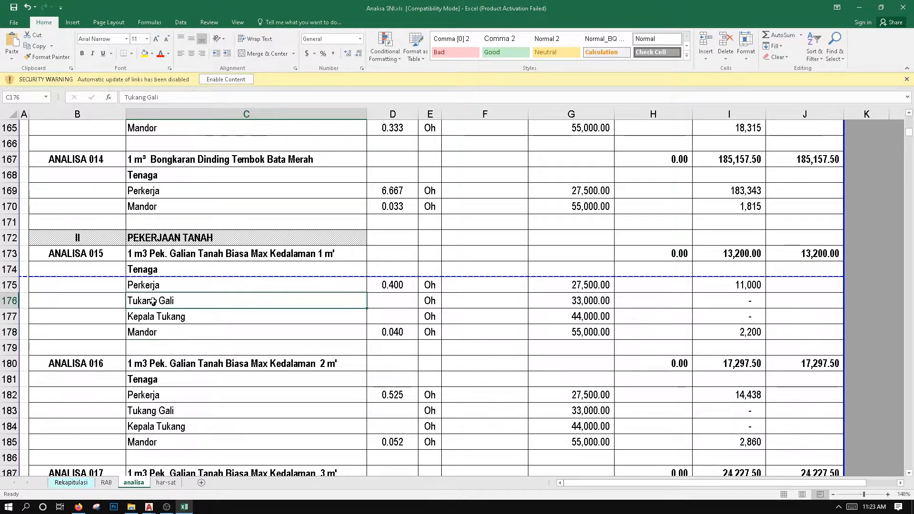
click(180, 317)
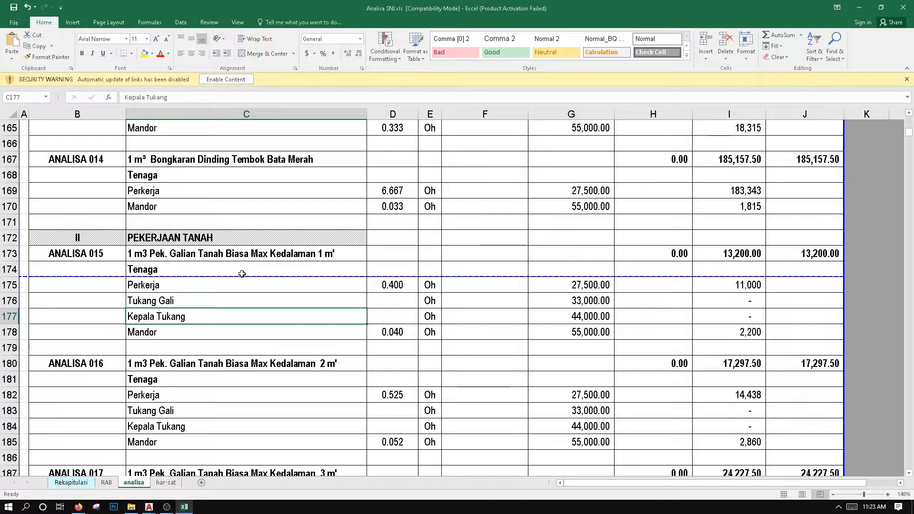
Examine the Perkerja and Mandor coefficients of ANALISA 015 against its work item description
click(380, 290)
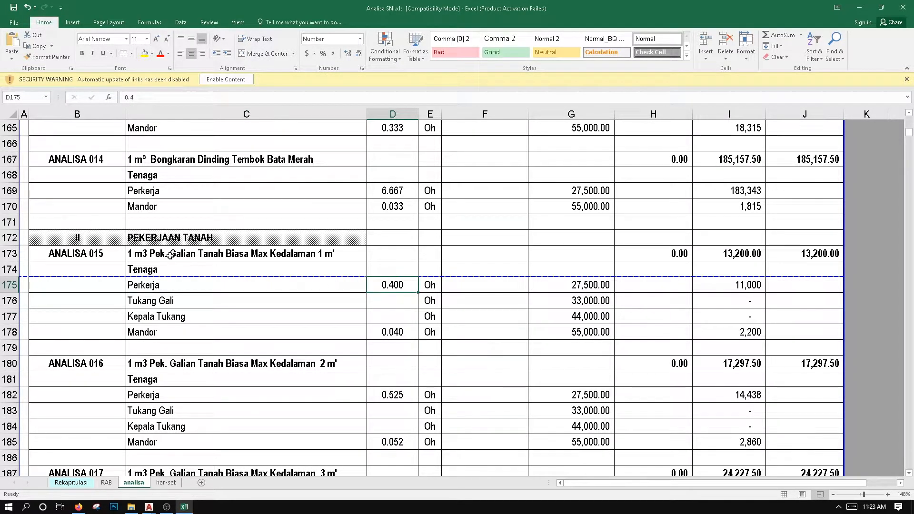
click(143, 258)
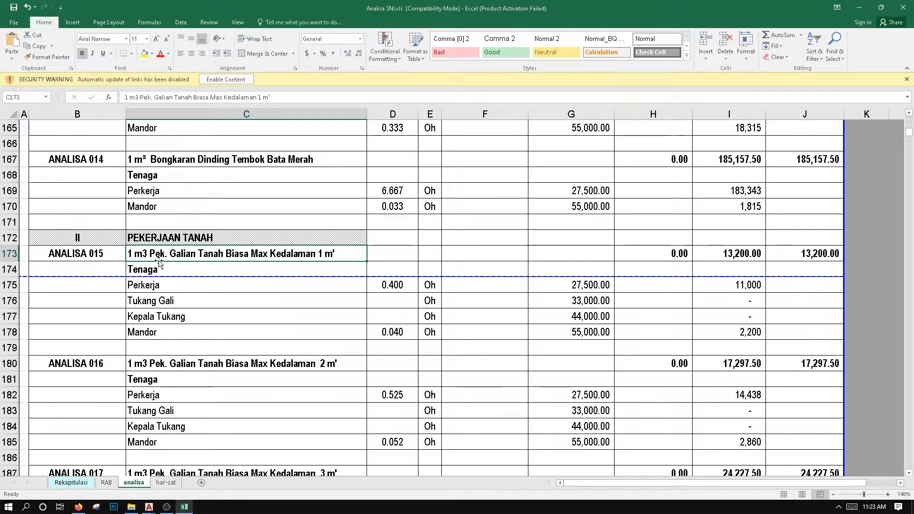
click(162, 286)
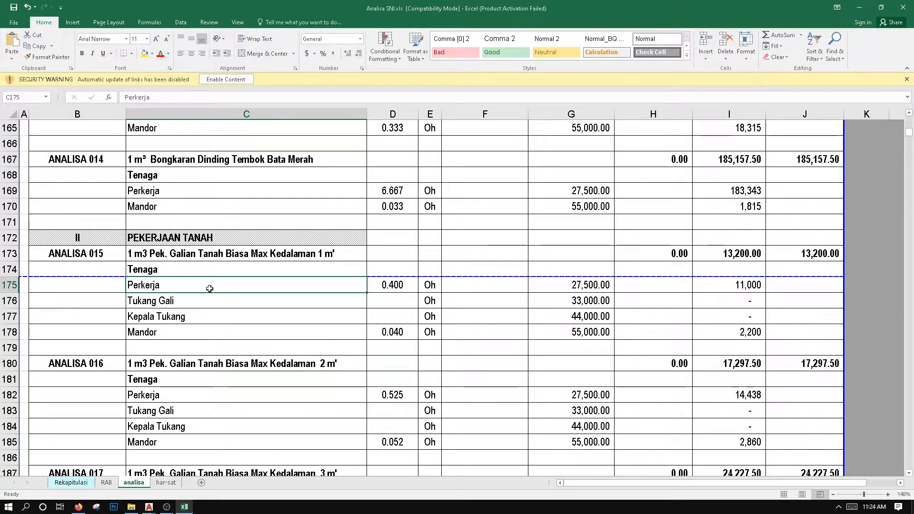
click(398, 285)
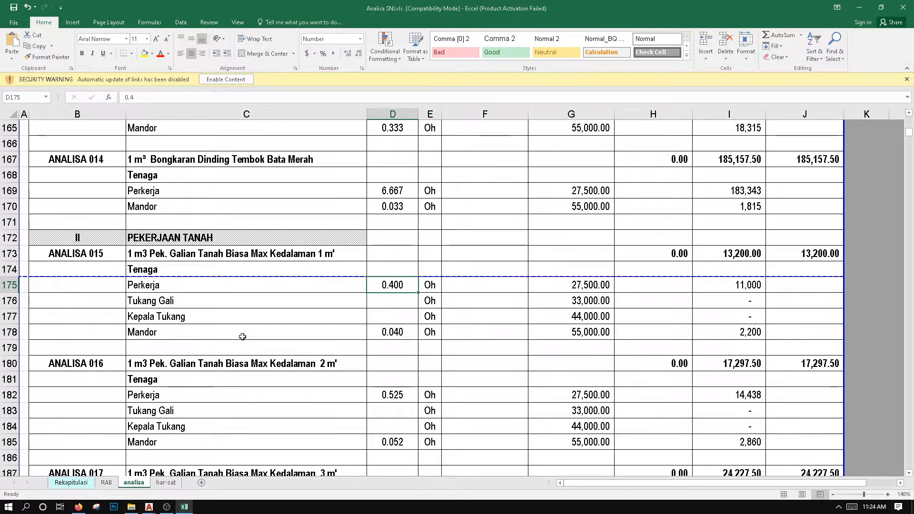
click(377, 332)
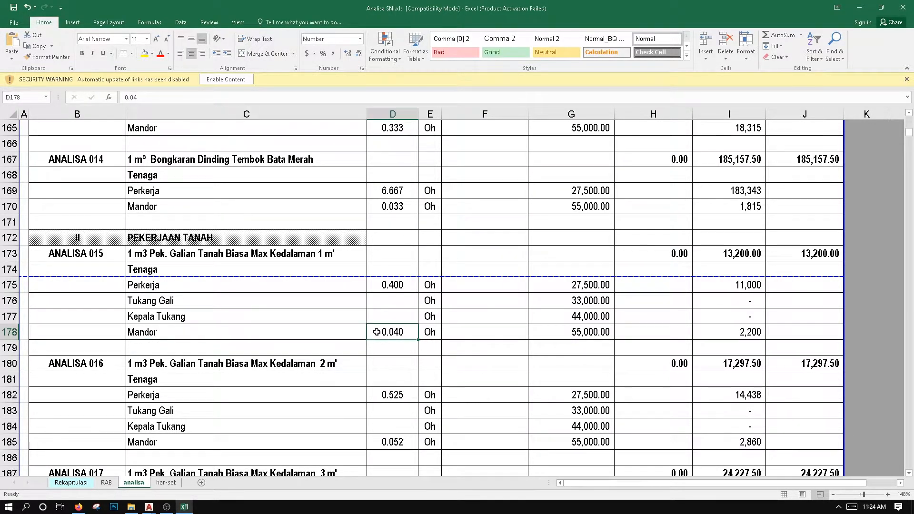
Undo the accidental move of the Mandor coefficient and review the ANALISA 015 coefficient cells D175 to D178
drag(377, 332, 402, 312)
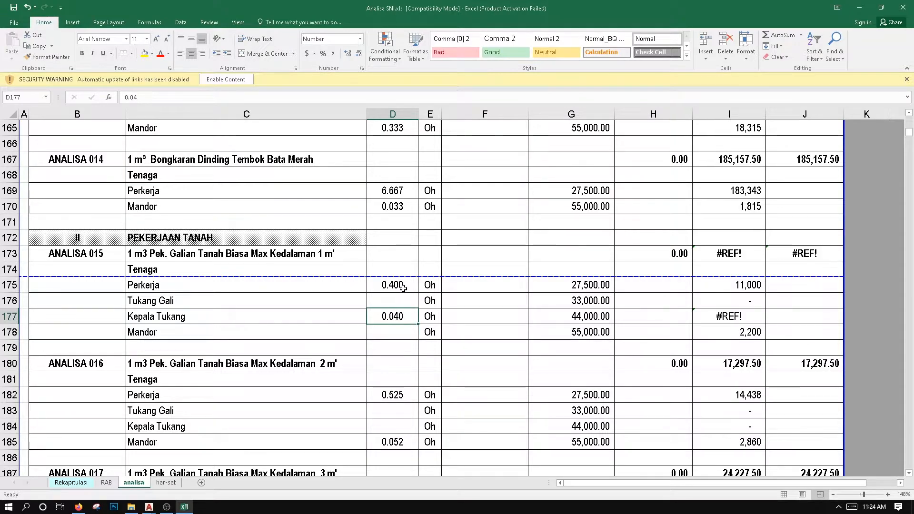
key(ctrl+z)
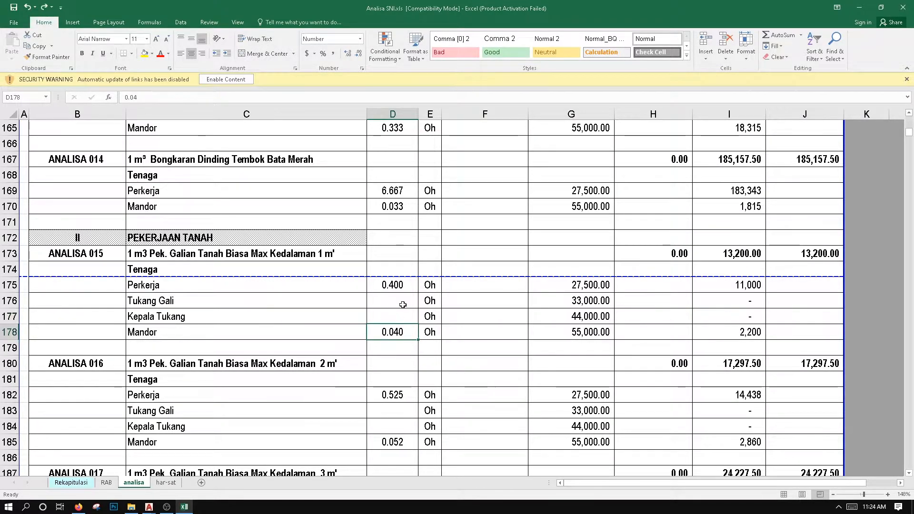
drag(392, 285, 385, 343)
click(379, 332)
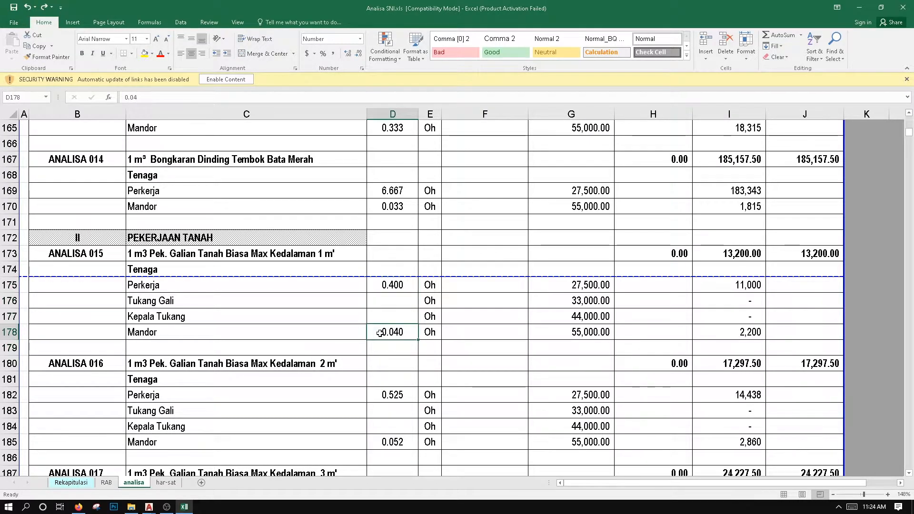
click(396, 317)
click(399, 301)
click(402, 284)
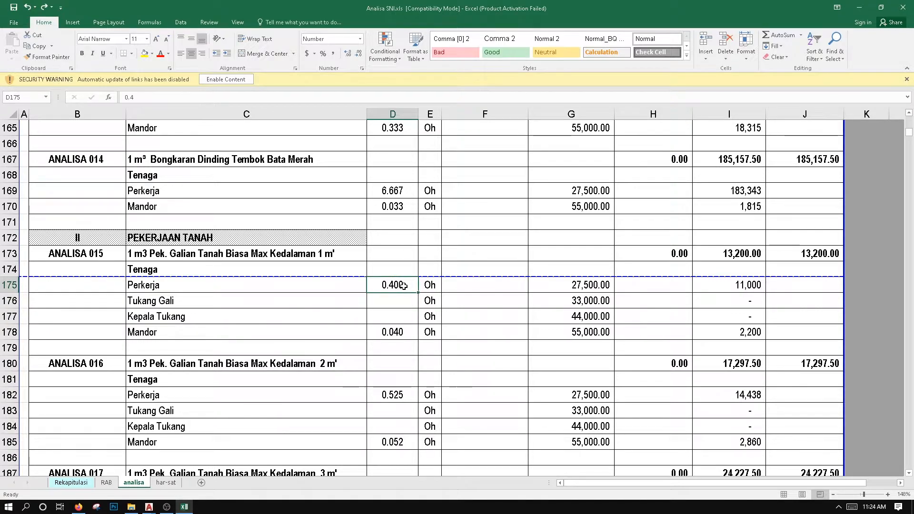
drag(403, 284, 404, 333)
click(403, 325)
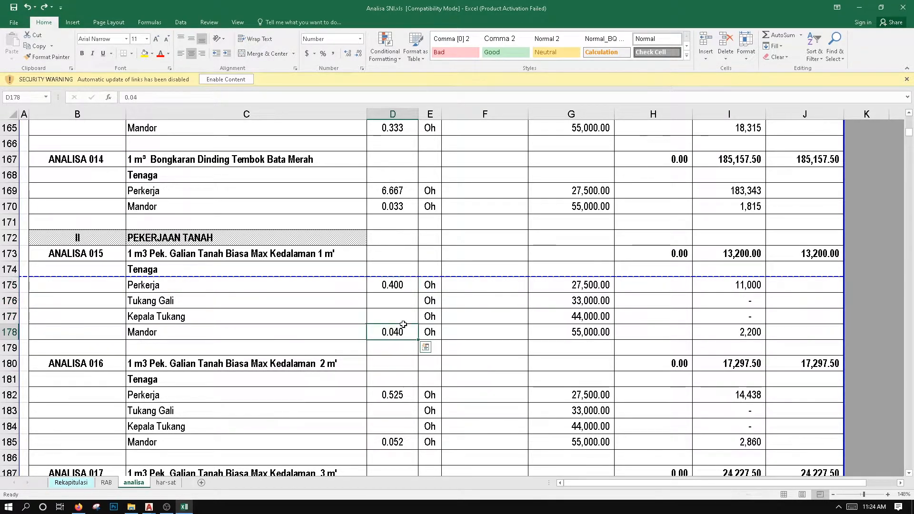
Review the labour coefficients of ANALISA 015 in cells D175 to D178
click(403, 301)
click(403, 284)
drag(403, 284, 398, 333)
click(397, 316)
click(398, 303)
click(401, 332)
scroll(361, 320, down, 1)
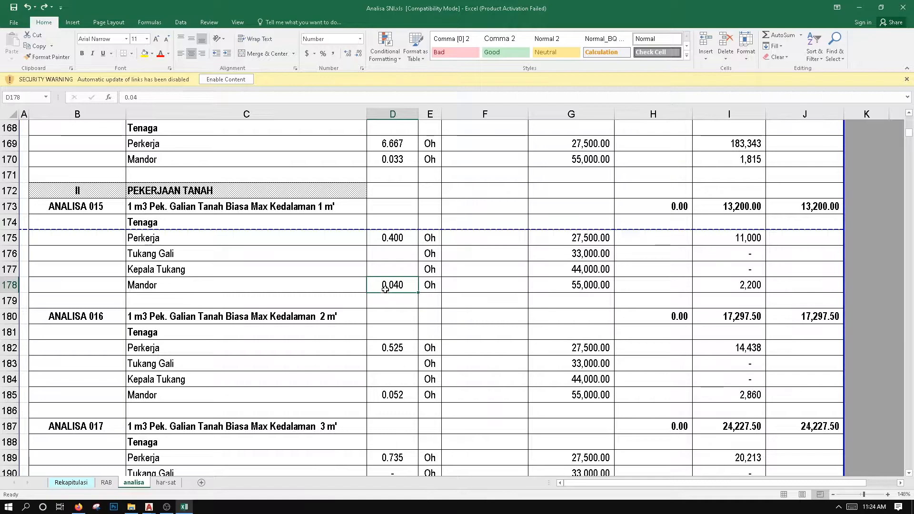
Check the Perkerja and Mandor entries of ANALISA 015 against the Mandor coefficient and its unit
scroll(386, 294, up, 1)
click(159, 285)
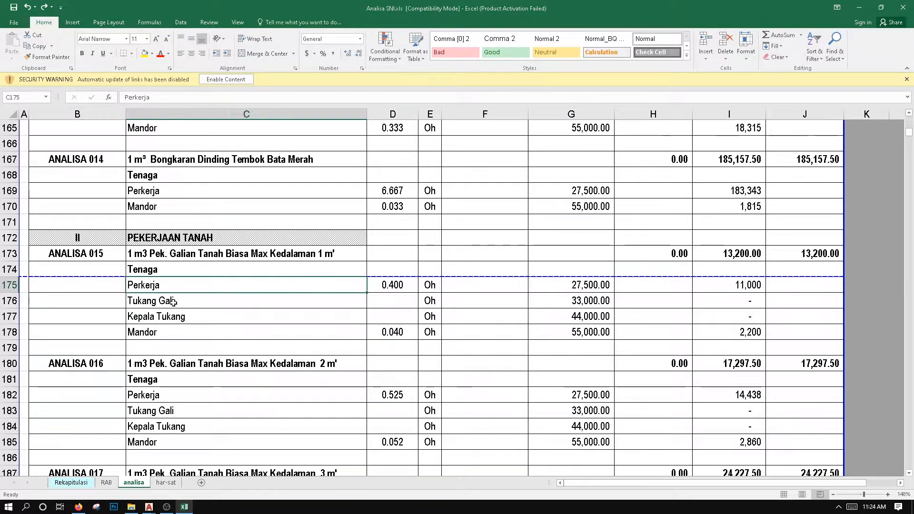
click(158, 332)
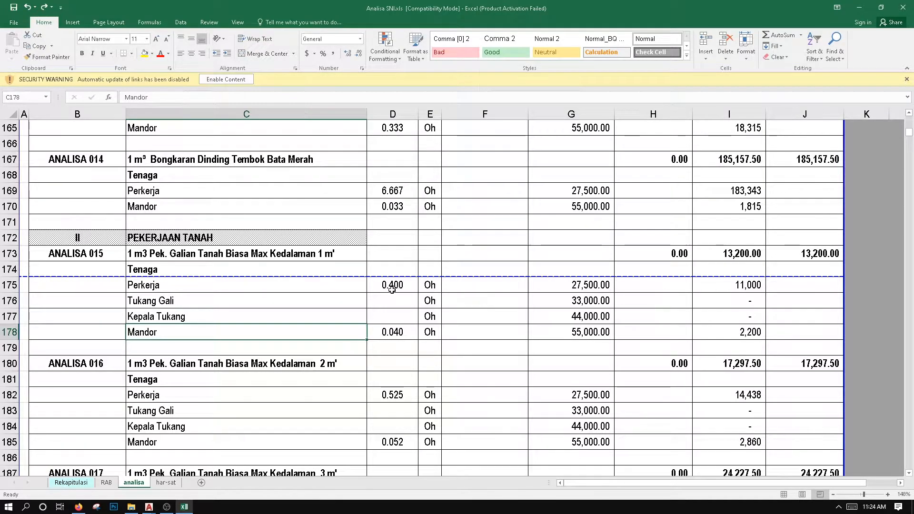
click(400, 333)
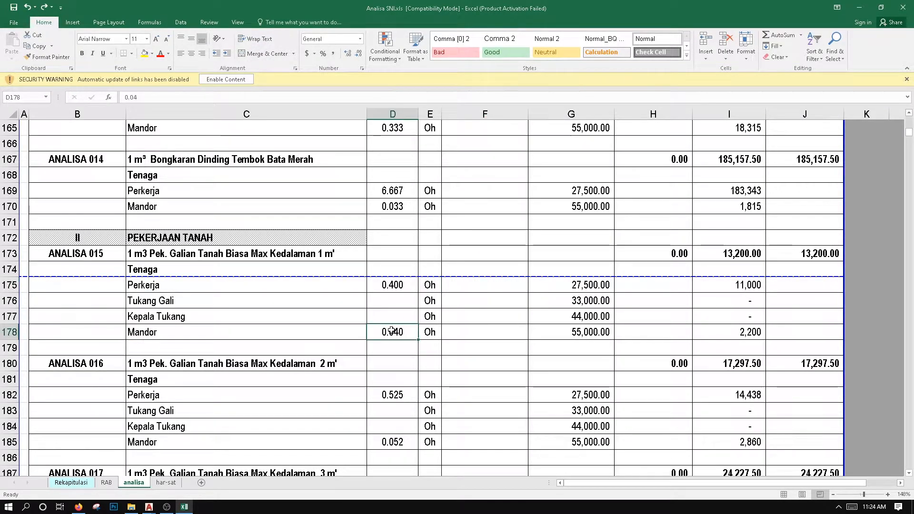
click(434, 332)
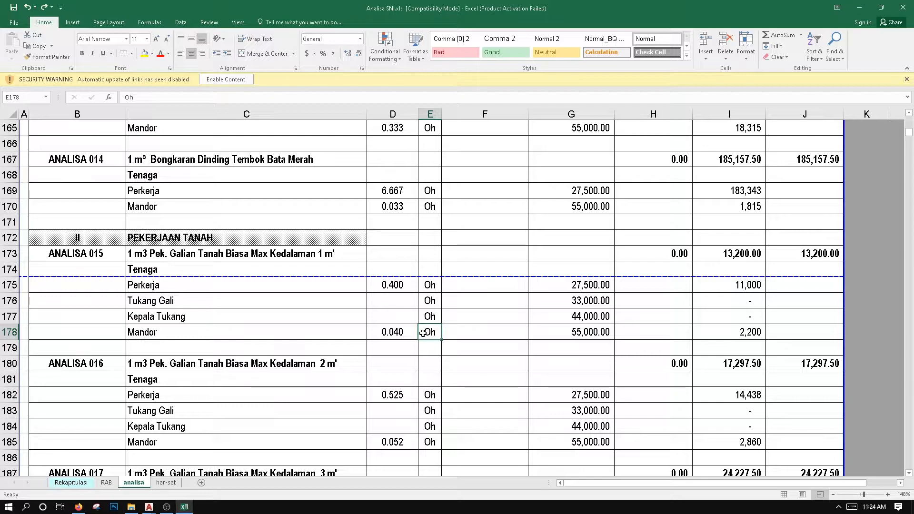
Set the unit prices of Perkerja and Tukang Gali in ANALISA 015 to 100,000 each
click(576, 286)
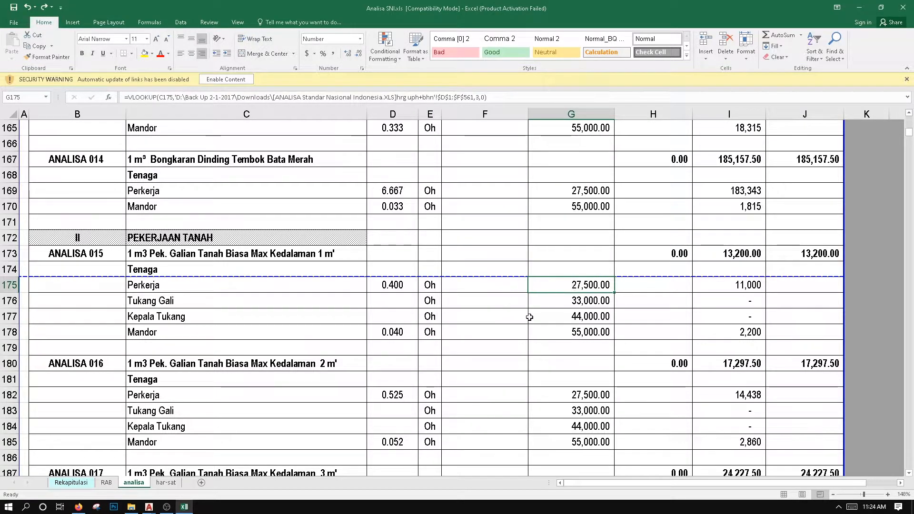
mouse_move(566, 285)
mouse_down()
mouse_move(571, 332)
mouse_move(572, 288)
mouse_up()
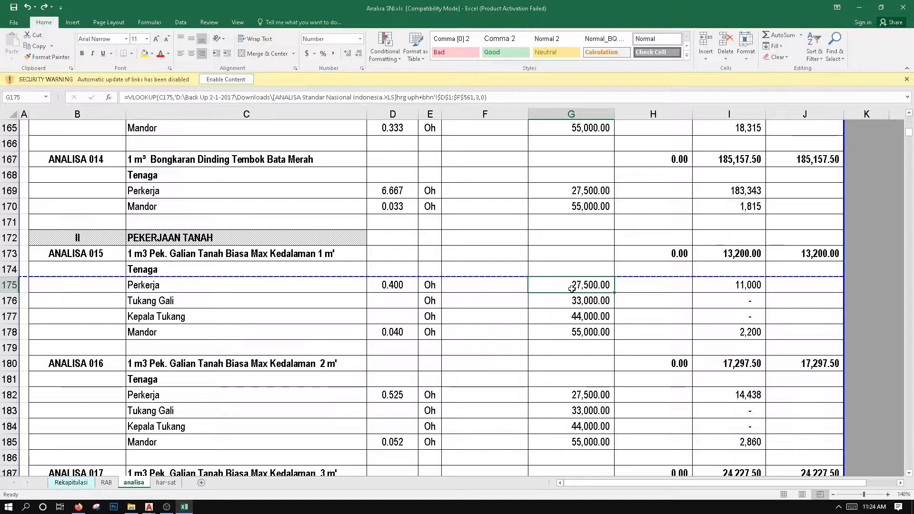
text(1)
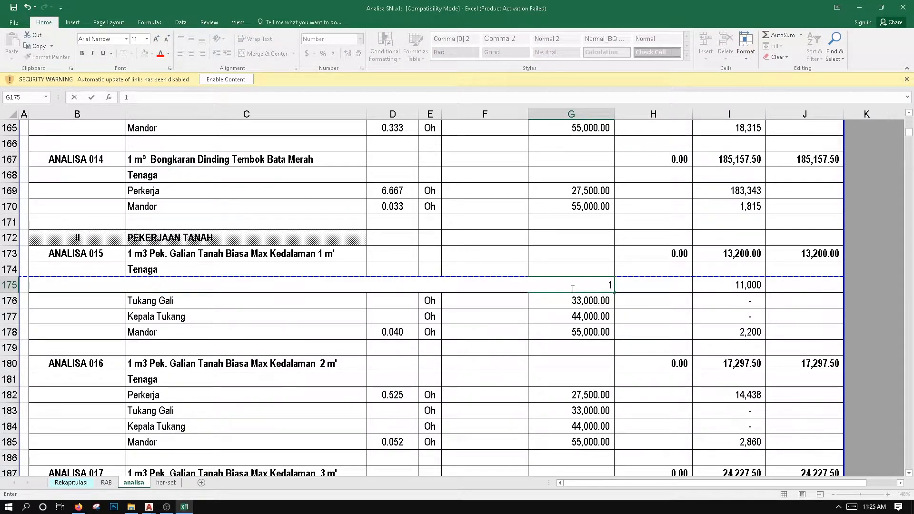
text(00,000)
key(Return)
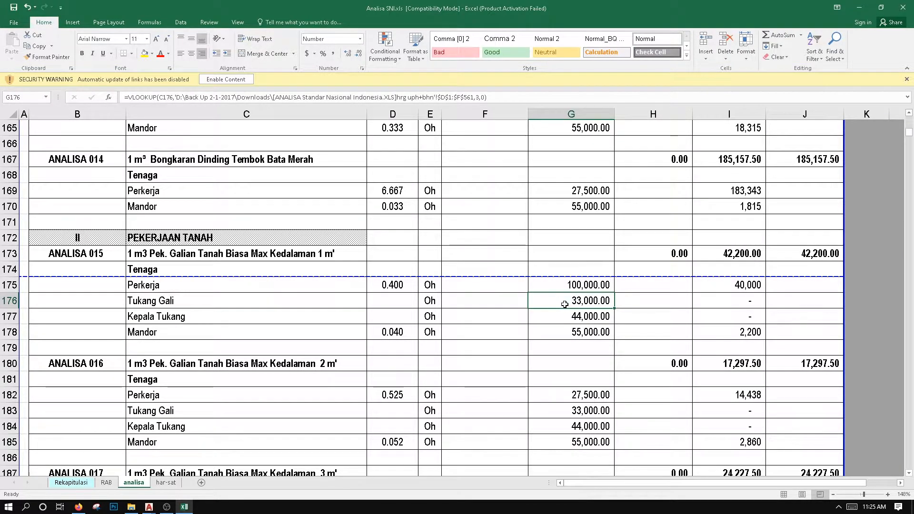
text(100,000)
key(Return)
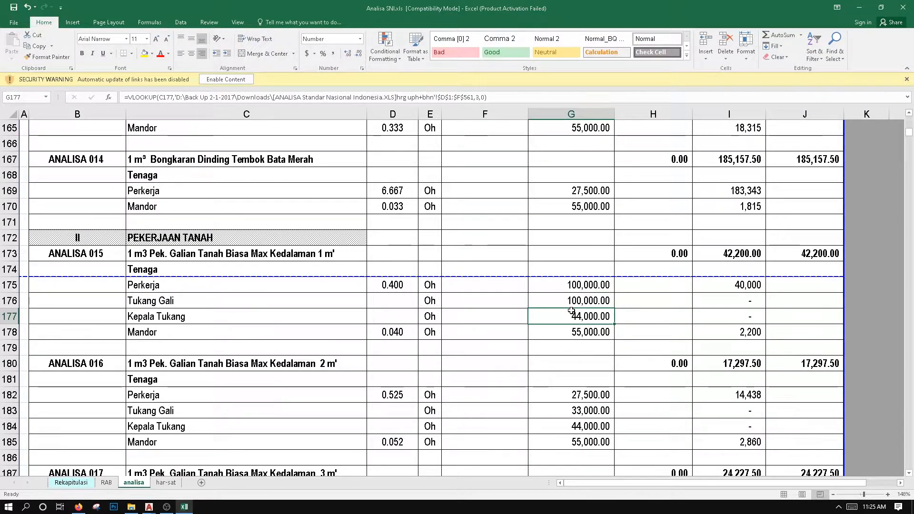
Set the unit prices of Kepala Tukang and Mandor in ANALISA 015 to 150,000 each
text(150,000)
key(Return)
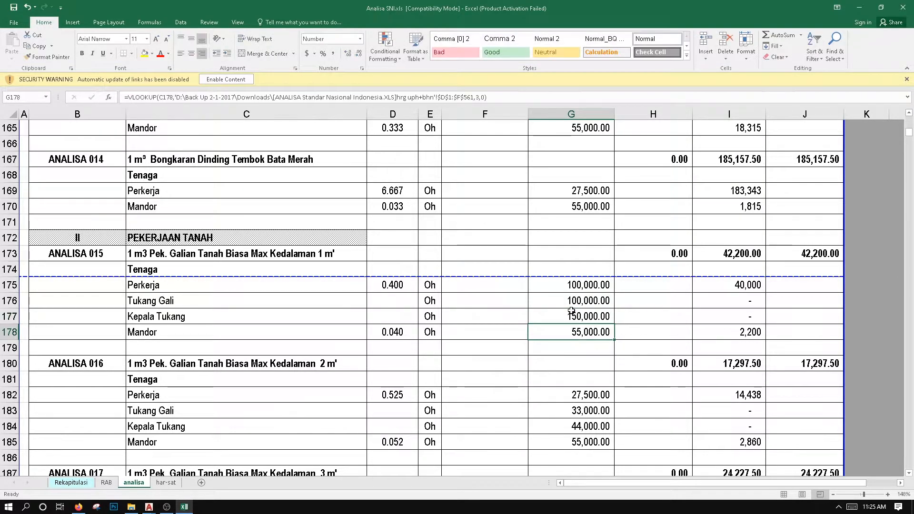
double_click(584, 331)
key(Escape)
text(1500)
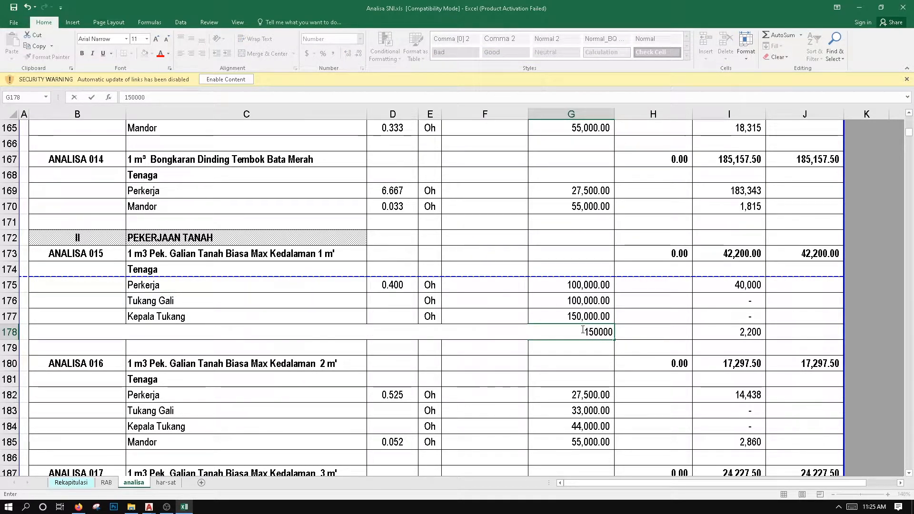
key(Return)
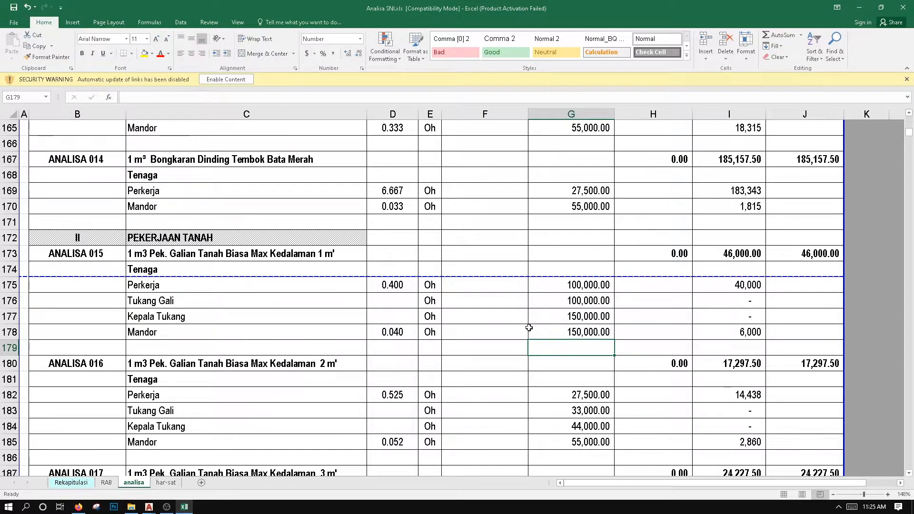
Examine how the Perkerja amount in ANALISA 015 follows from its coefficient, unit and unit price
click(734, 286)
click(581, 284)
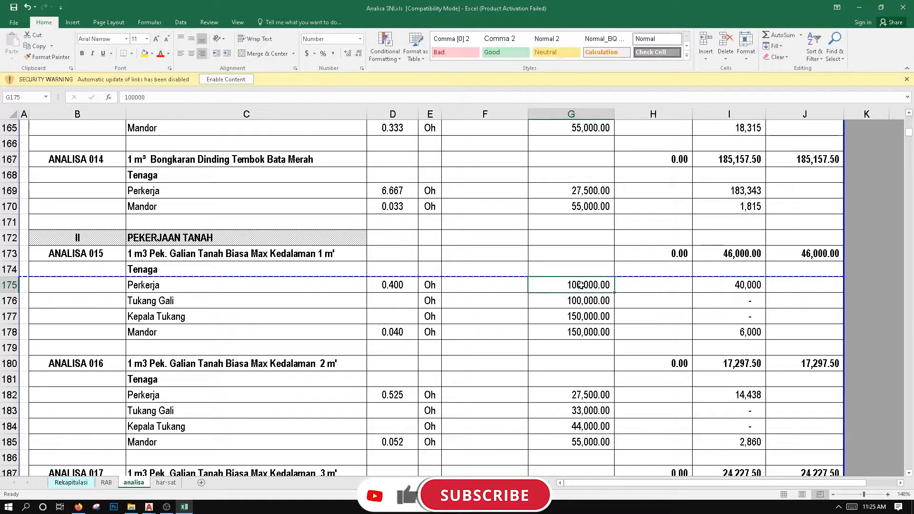
click(397, 284)
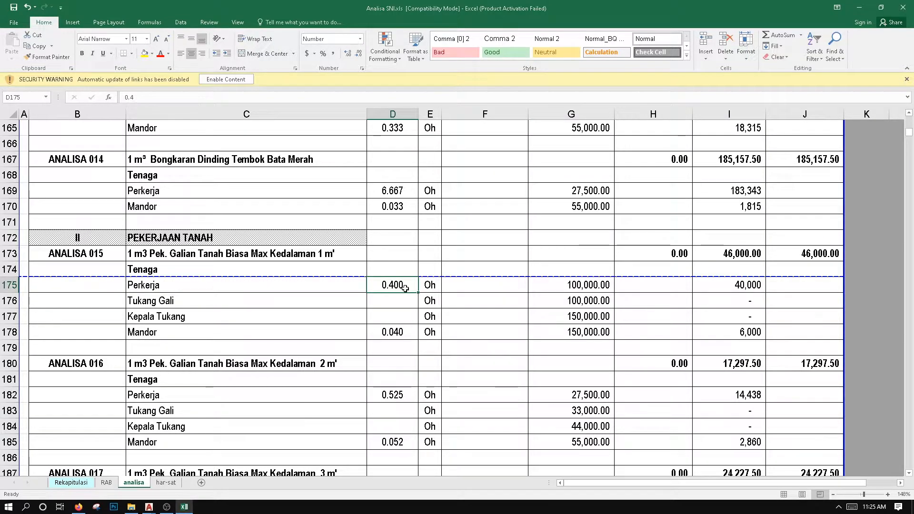
click(427, 285)
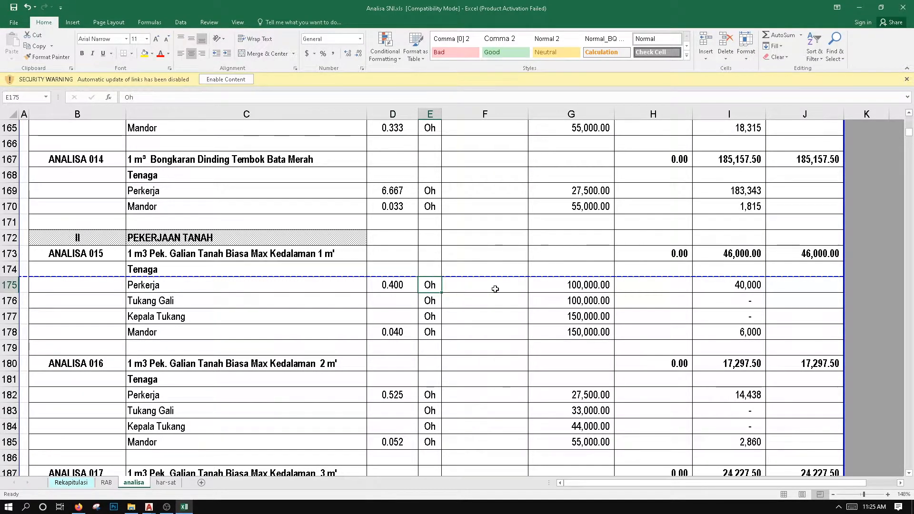
click(555, 285)
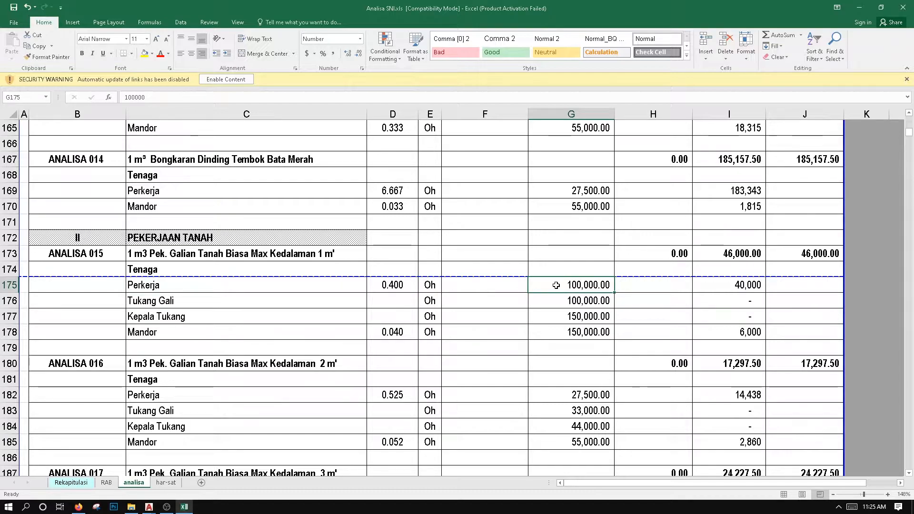
double_click(555, 285)
key(Escape)
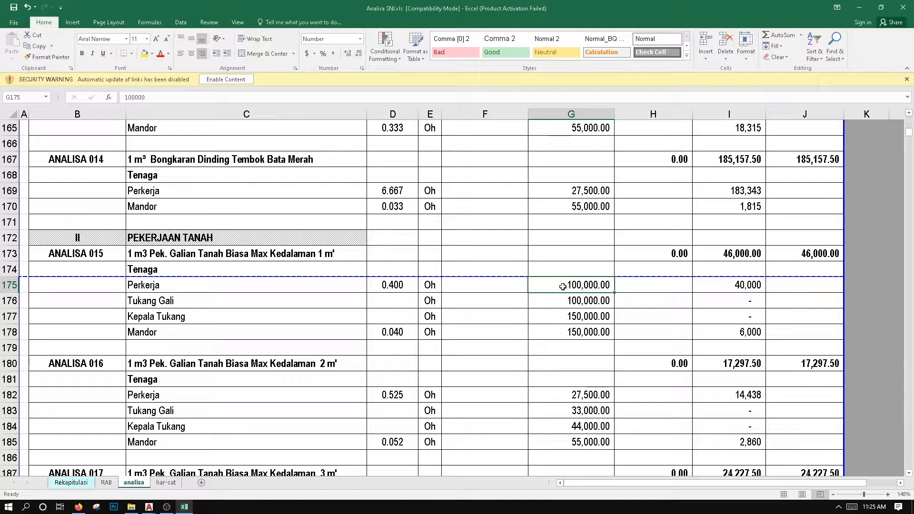
Undo the four labour price changes in ANALISA 015
key(ctrl+z)
key(ctrl+z)
key(ctrl+z)
key(ctrl+z)
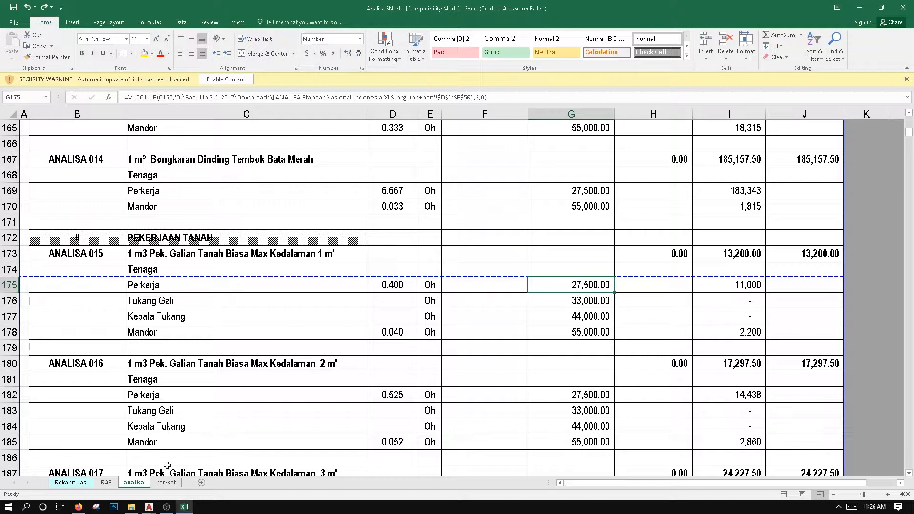
On the har-sat sheet, set the harga real of Pekerja / knek and Tukang gali to 100,000 each
click(166, 482)
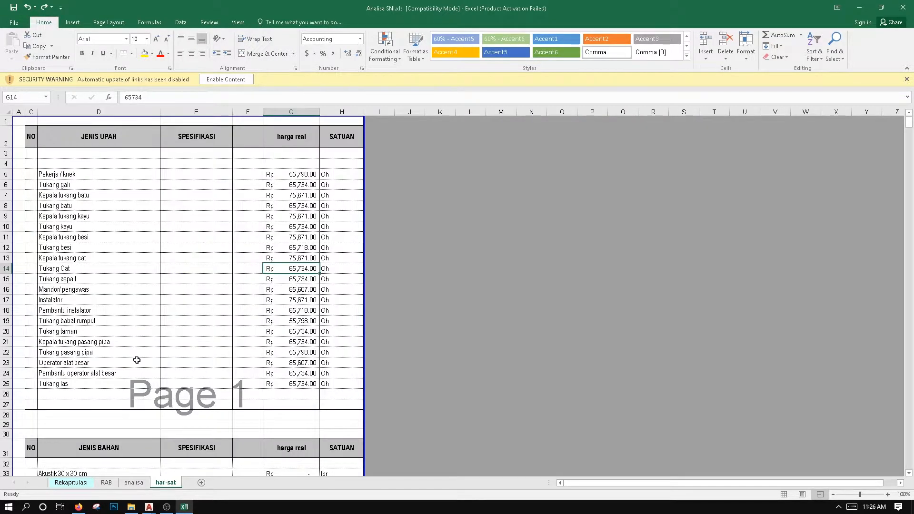
click(112, 258)
click(89, 185)
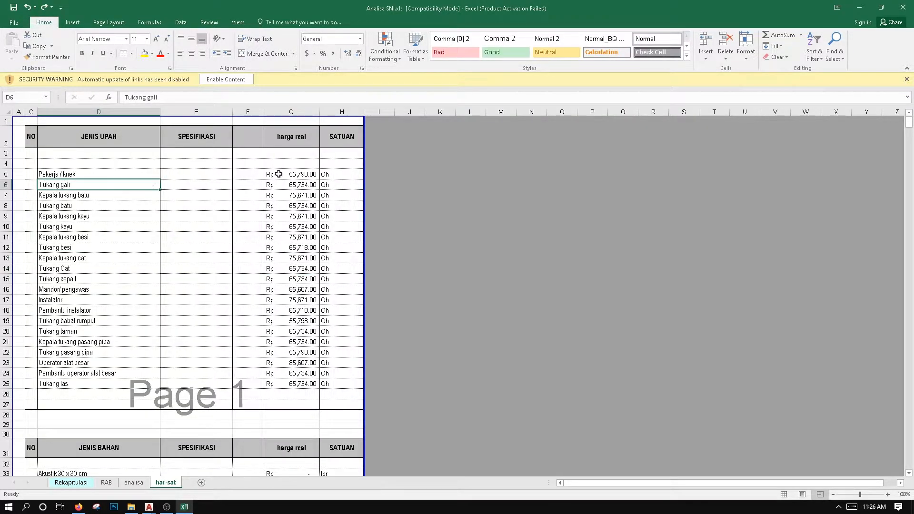
click(278, 174)
text(1)
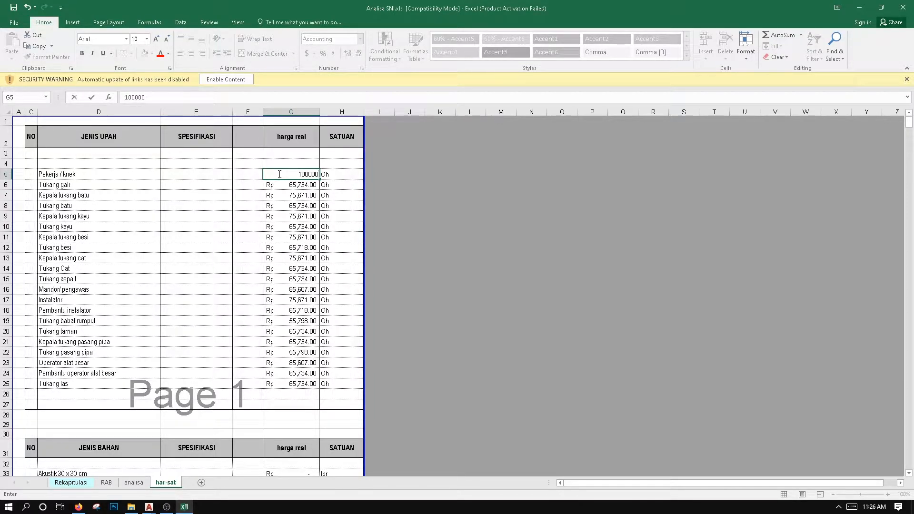
text(00,000)
key(Return)
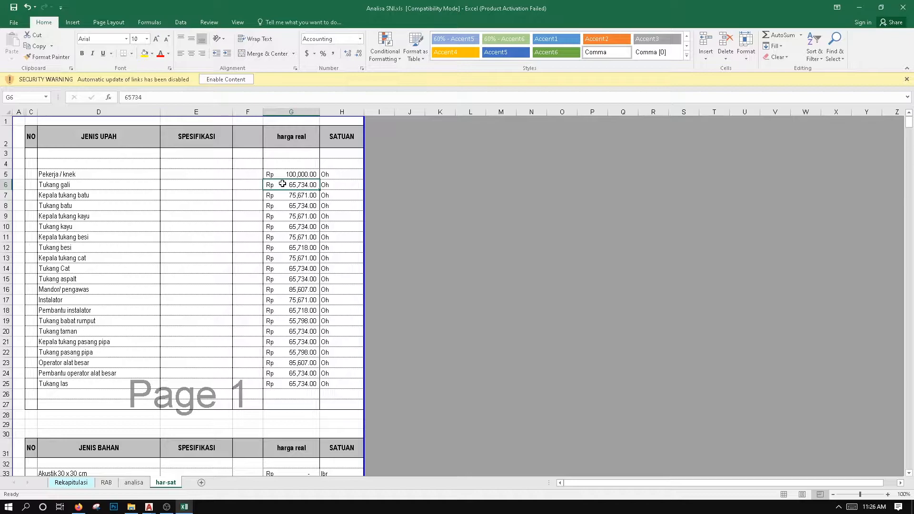
text(100000)
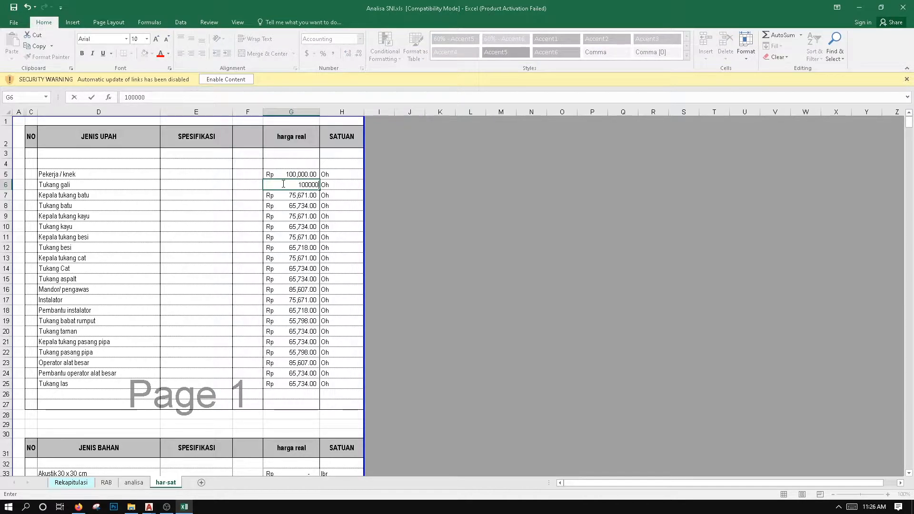
key(Return)
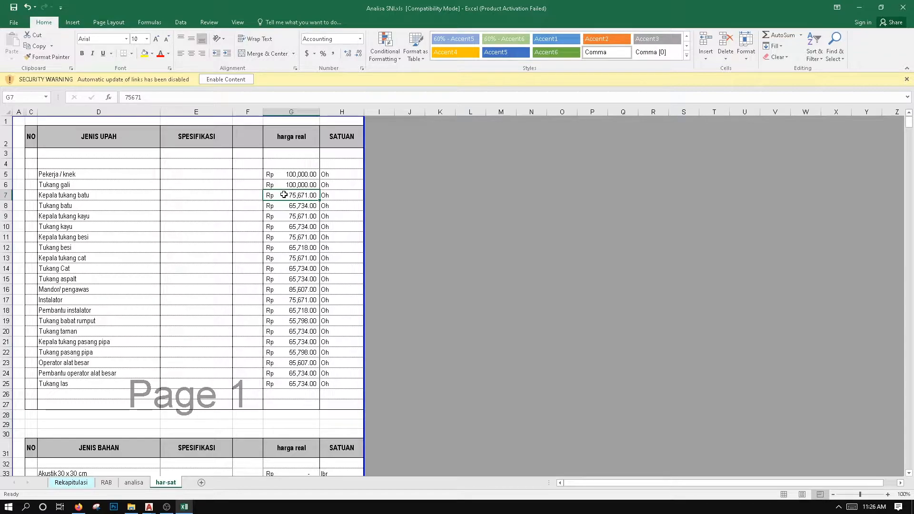
Set the harga real of Kepala tukang batu to 120,000 and copy it down to Tukang batu
text(120000)
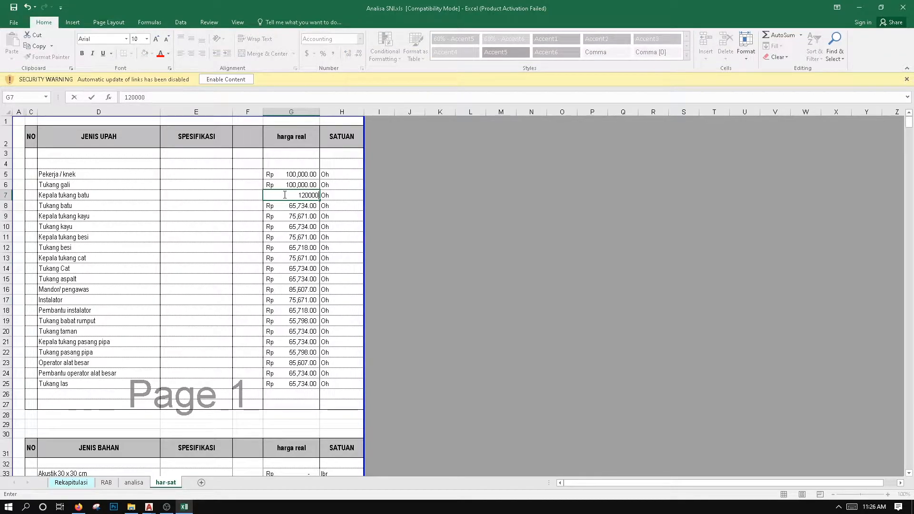
key(Return)
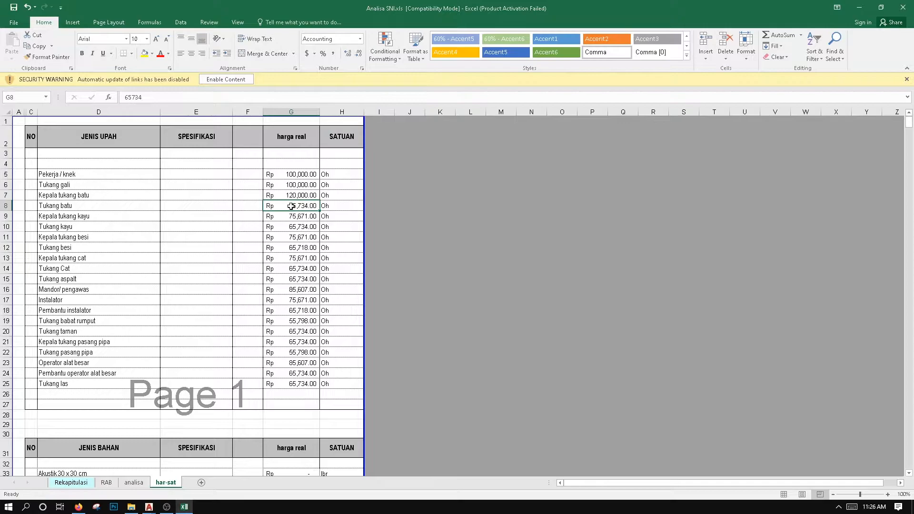
click(297, 197)
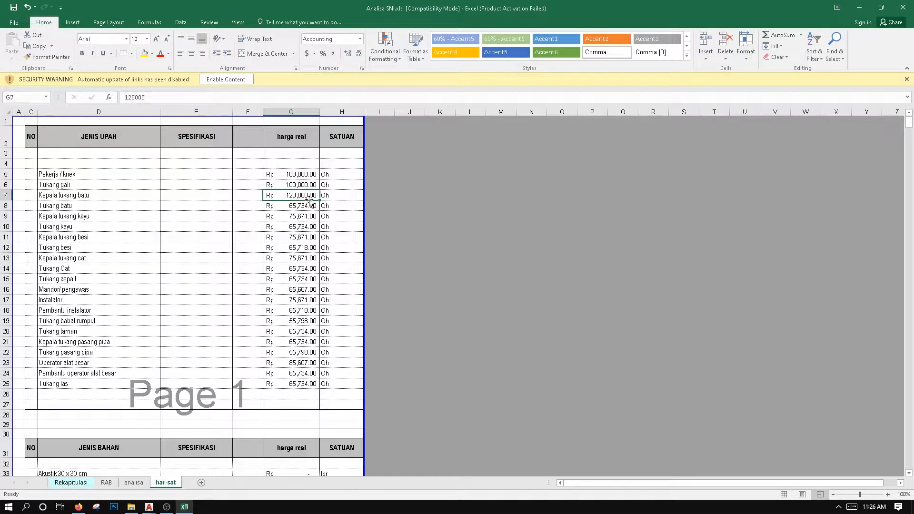
drag(318, 200, 320, 210)
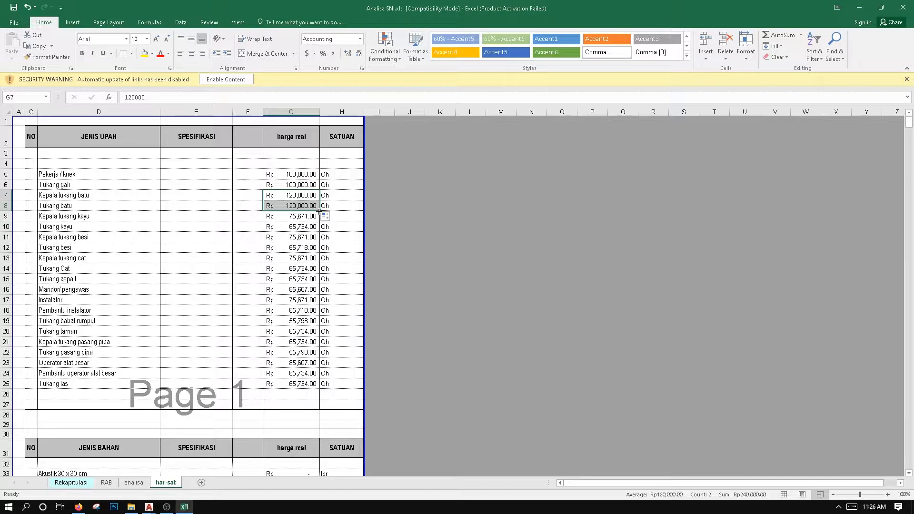
Set the harga real of Kepala tukang kayu to 150,000 and fill it down through Kepala tukang cat
click(311, 216)
text(150000)
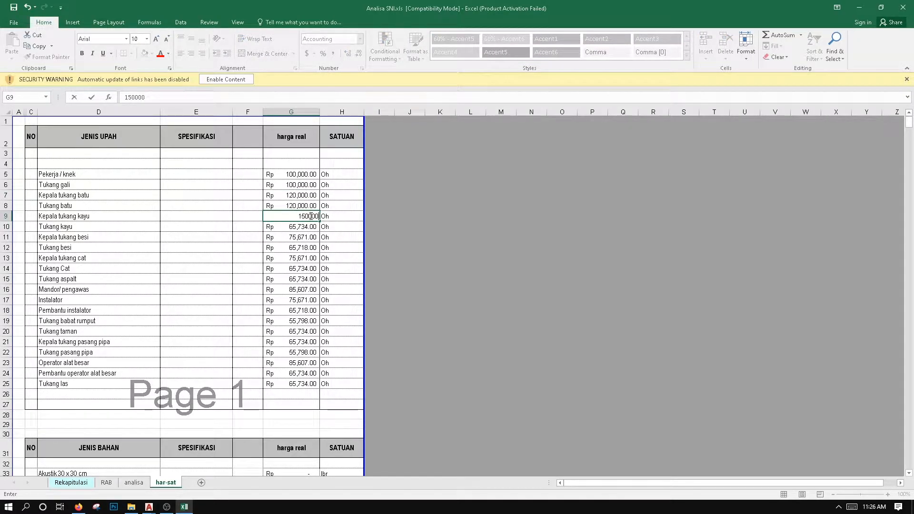
key(Return)
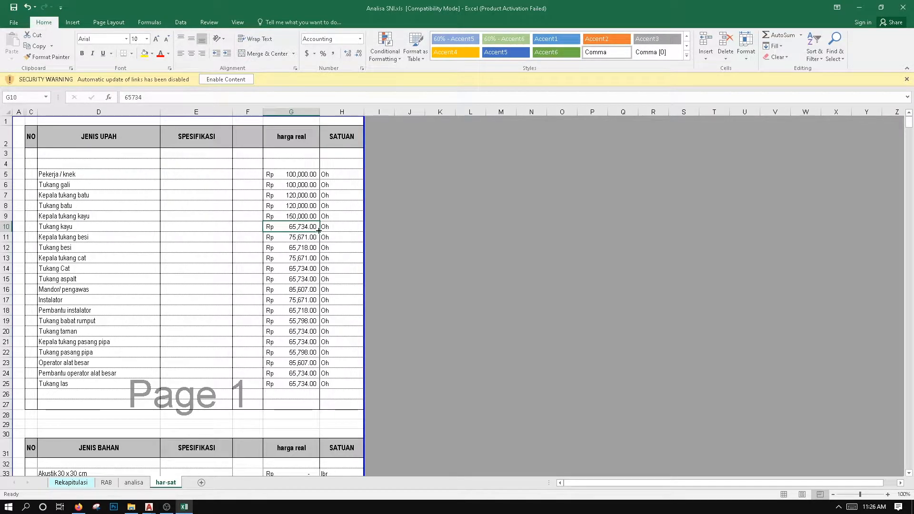
drag(321, 232, 312, 258)
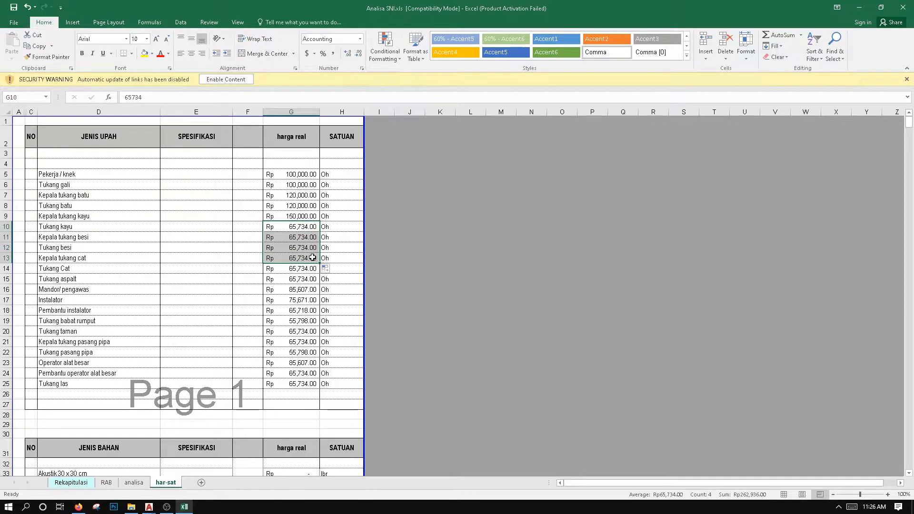
click(310, 219)
drag(319, 221, 314, 260)
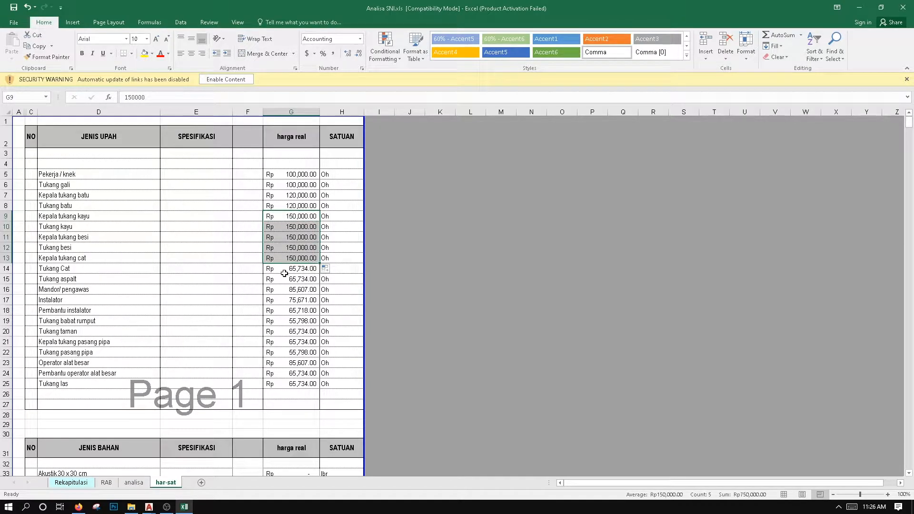
Set the harga real of Tukang Cat to 120,000 and fill it down through Mandor/ pengawas
click(286, 270)
text(12)
text(0,000)
key(Return)
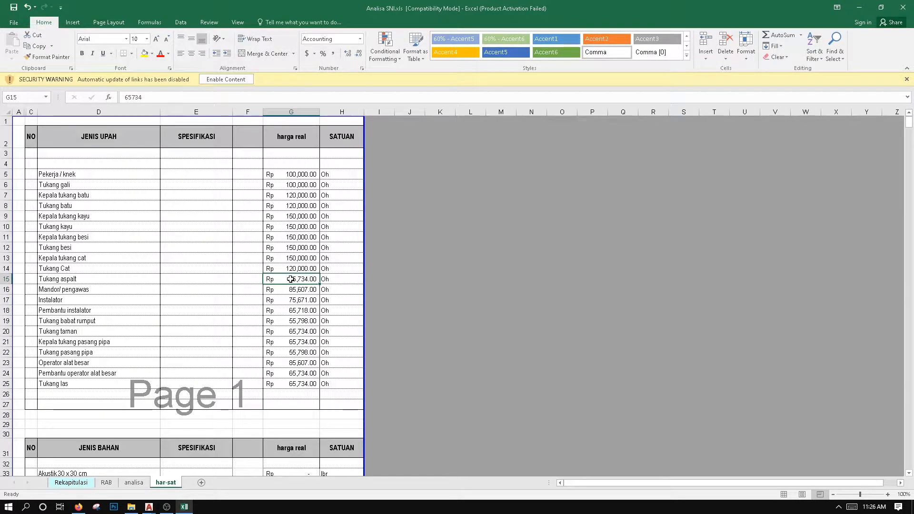
click(305, 269)
drag(318, 274, 317, 305)
Set the harga real of Instalator to 150,000 on the har-sat sheet
click(306, 300)
text(150000)
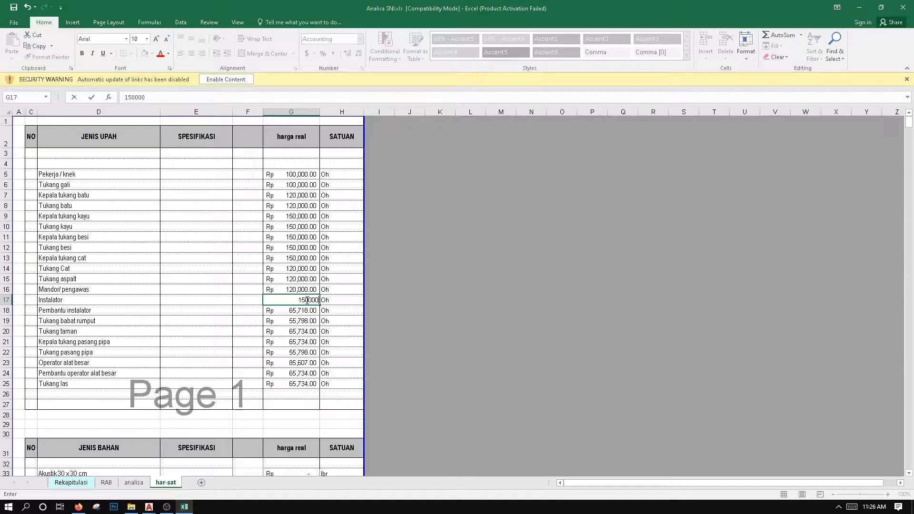
key(Return)
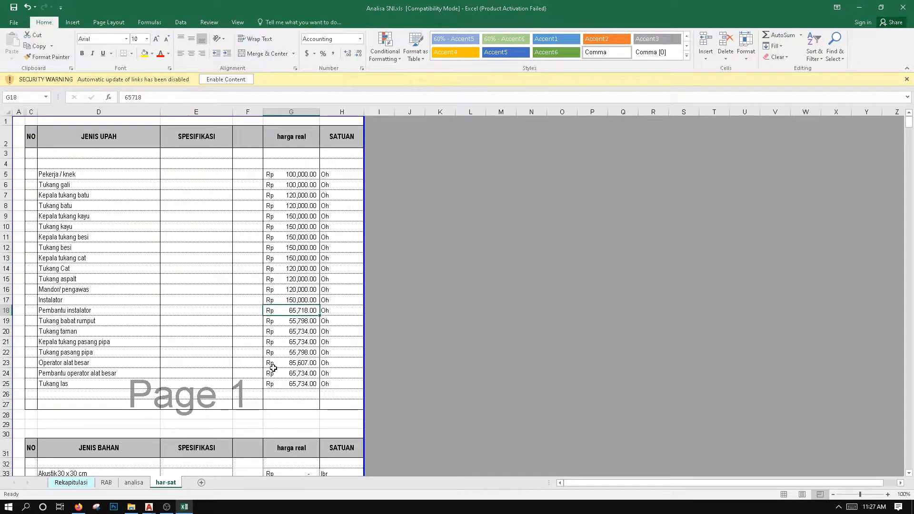
click(290, 186)
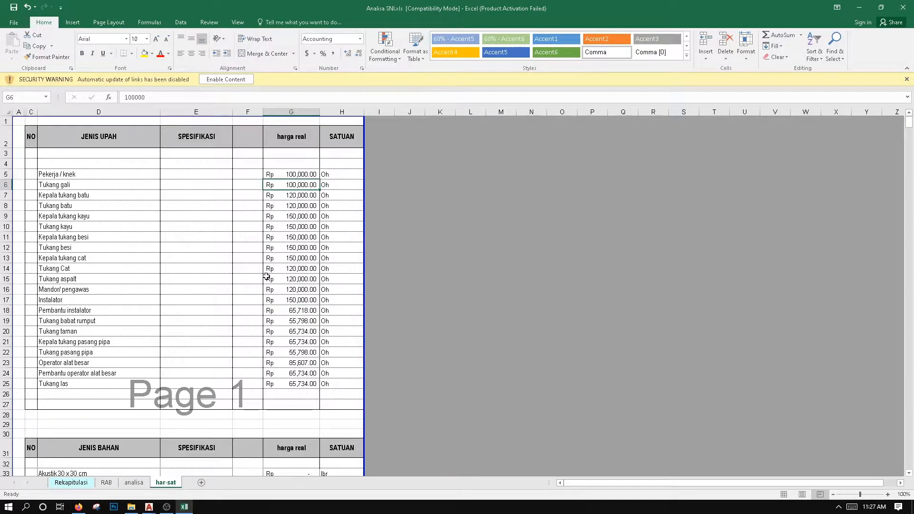
On the analisa sheet, link the Perkerja unit price in ANALISA 015 to the Pekerja / knek harga real on har-sat (='har-sat'!G5)
click(134, 482)
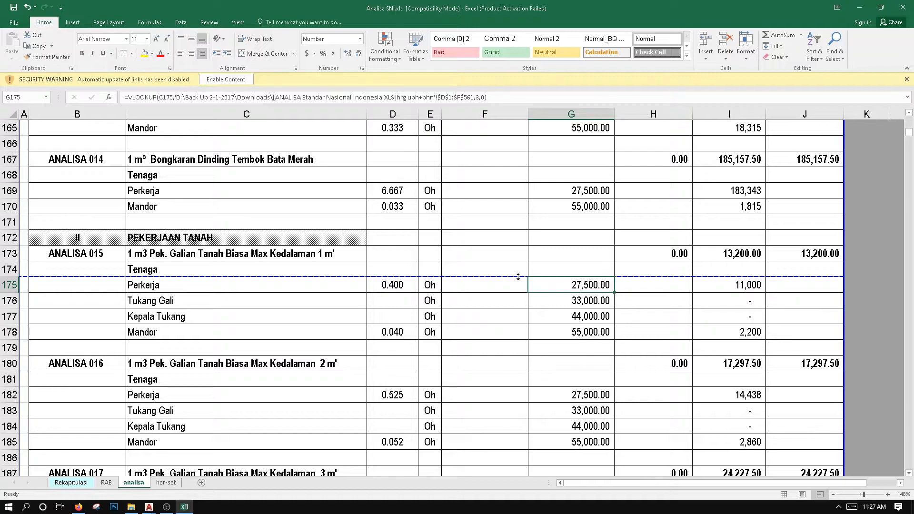
click(555, 300)
drag(560, 285, 559, 335)
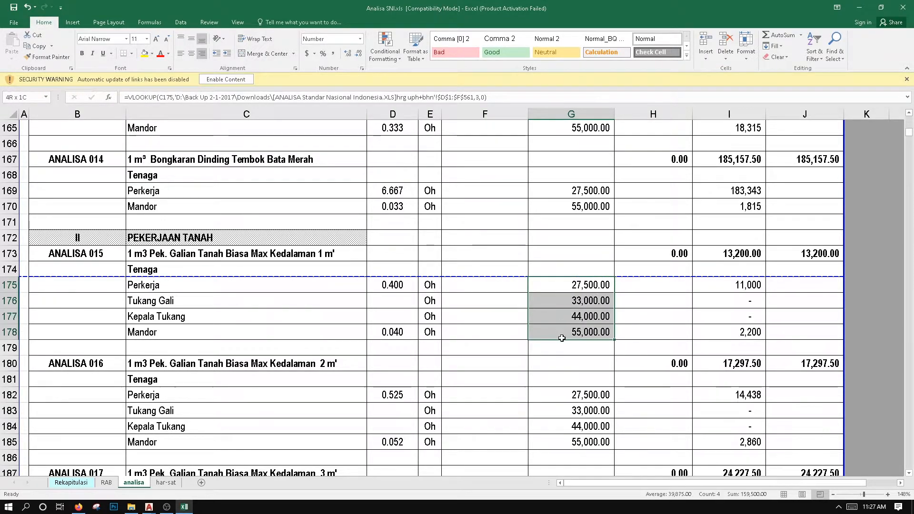
click(569, 287)
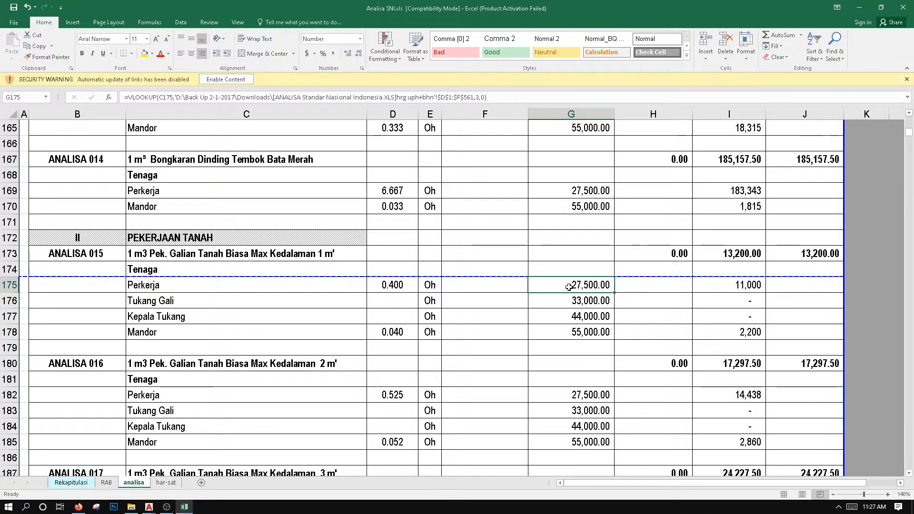
text(=)
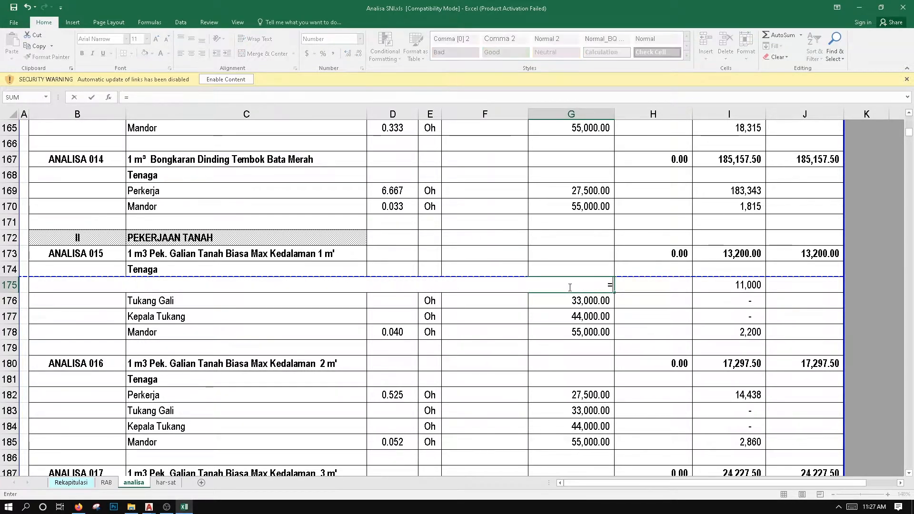
click(166, 482)
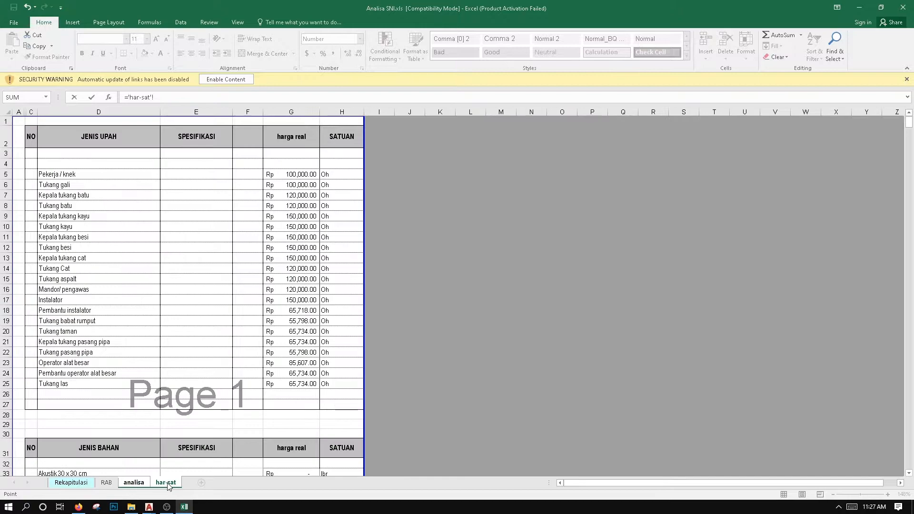
click(290, 175)
key(Return)
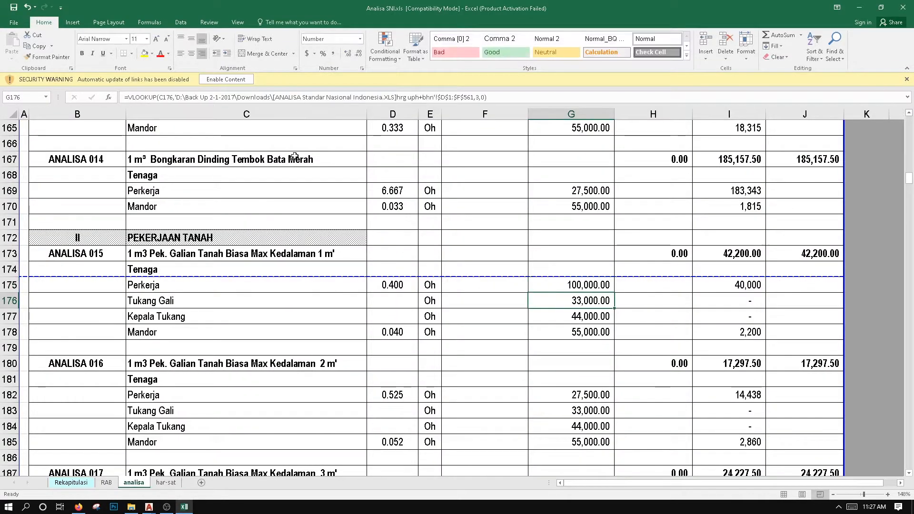
double_click(567, 286)
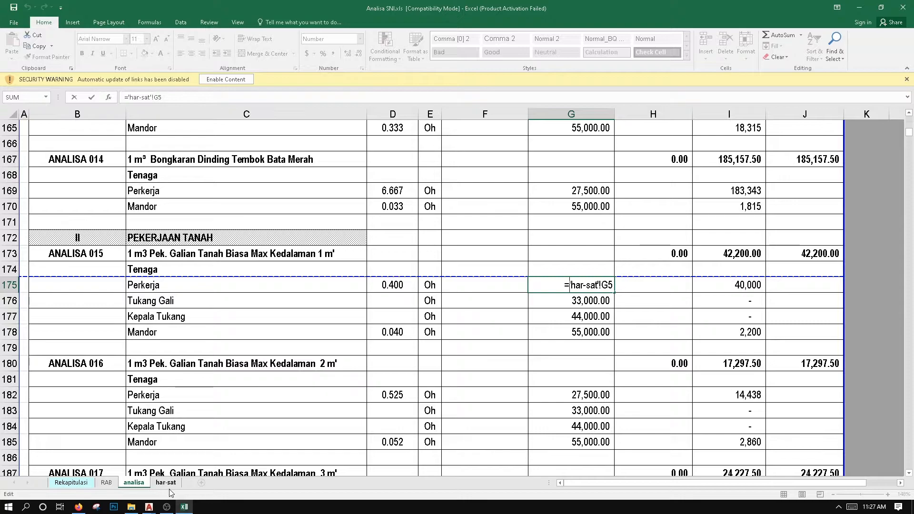
key(Escape)
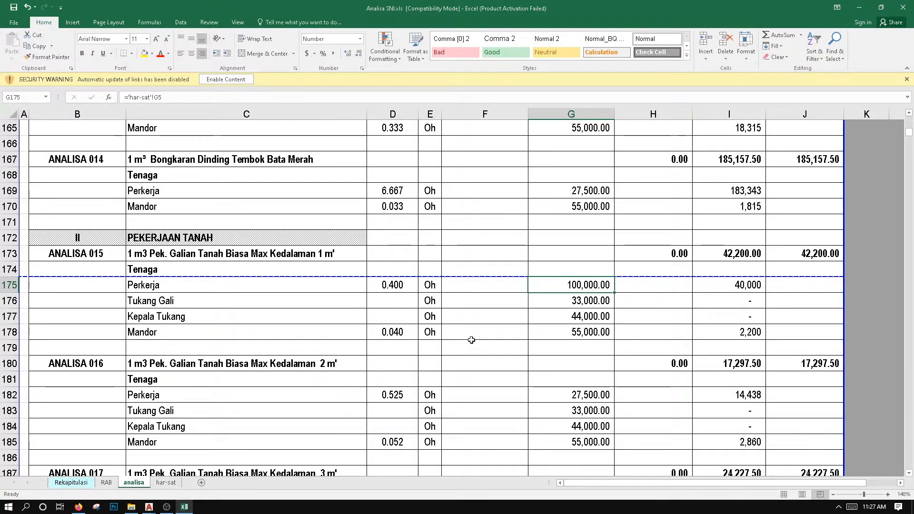
Link the Mandor unit price in ANALISA 015 to the 120,000 harga real in har-sat cell G7
click(564, 331)
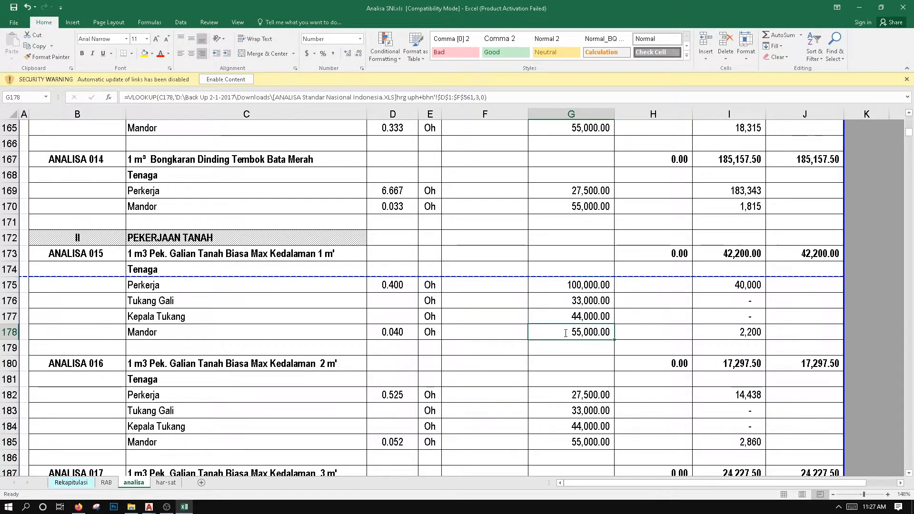
text(=)
click(173, 482)
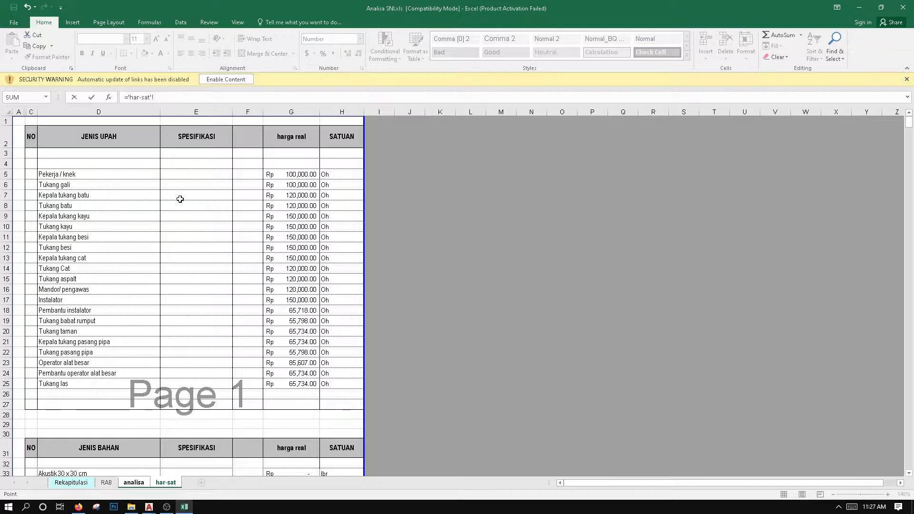
click(284, 198)
key(Return)
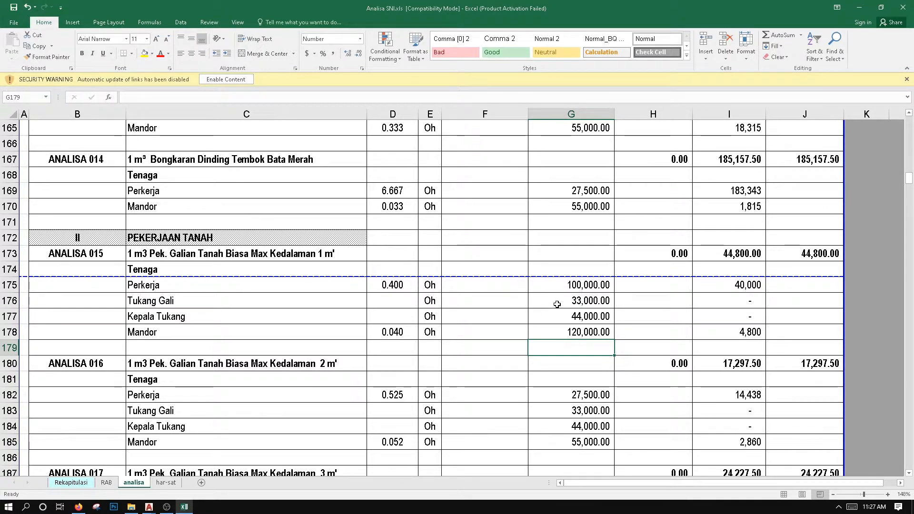
Try to fill the Mandor price formula up into the Kepala Tukang row of ANALISA 015 and check its reference
click(578, 333)
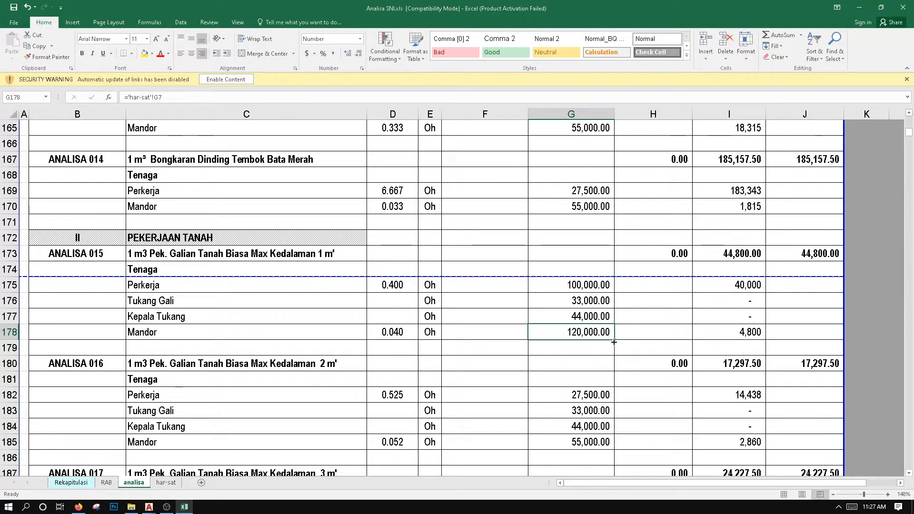
drag(614, 341, 594, 316)
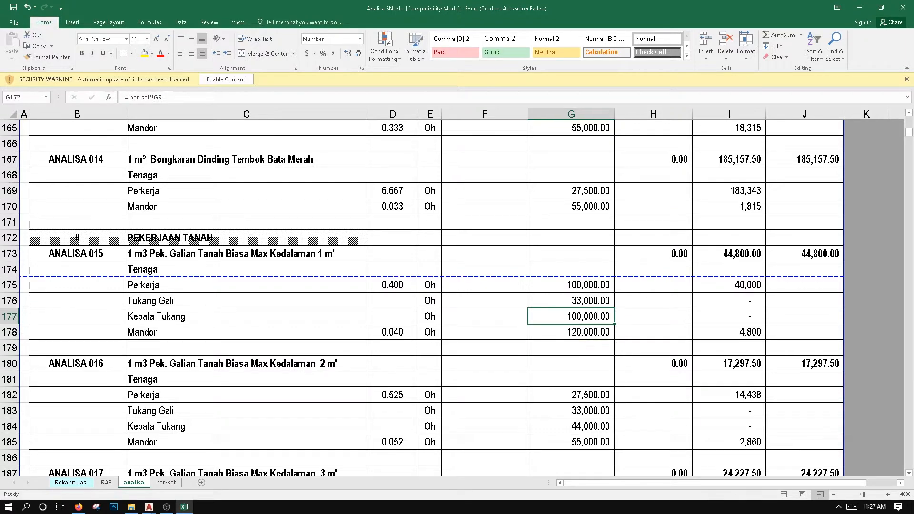
double_click(595, 315)
key(Escape)
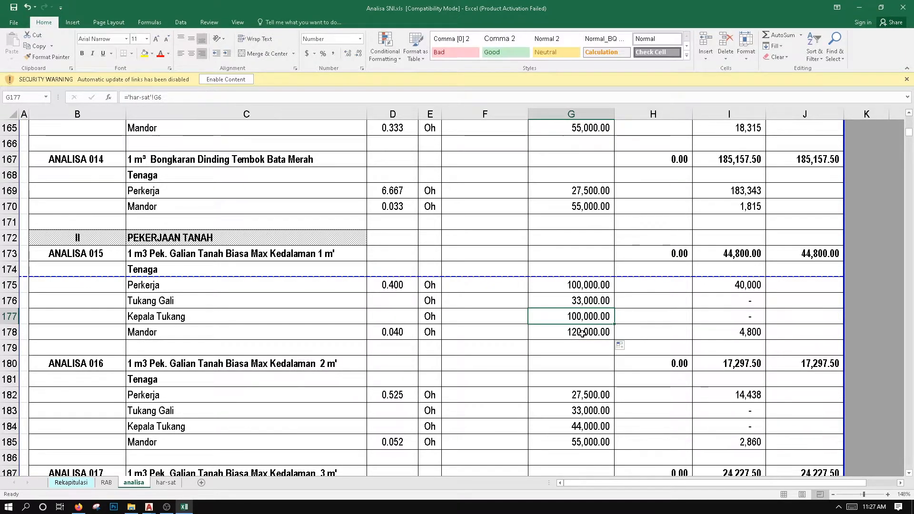
click(581, 333)
click(579, 319)
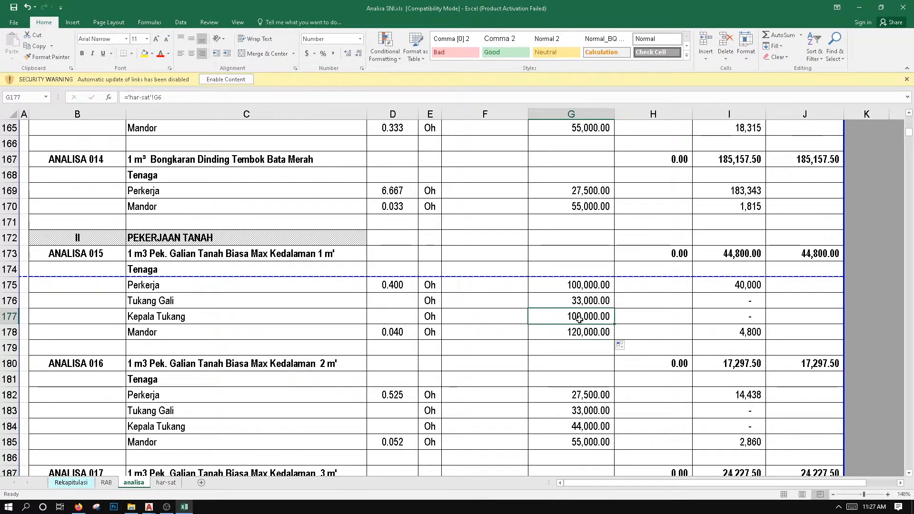
double_click(579, 319)
key(Escape)
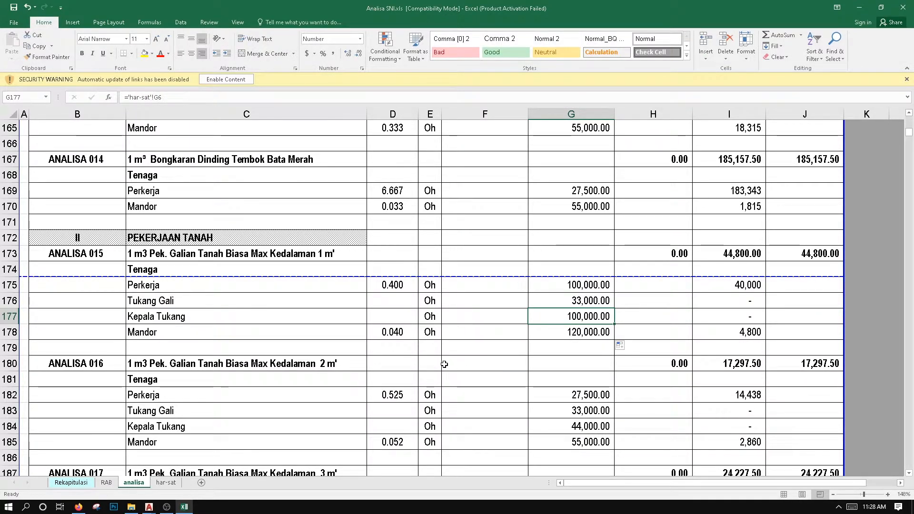
Link the Kepala Tukang unit price in ANALISA 015 to the Kepala tukang batu harga real on har-sat (='har-sat'!G7)
text(=)
click(162, 483)
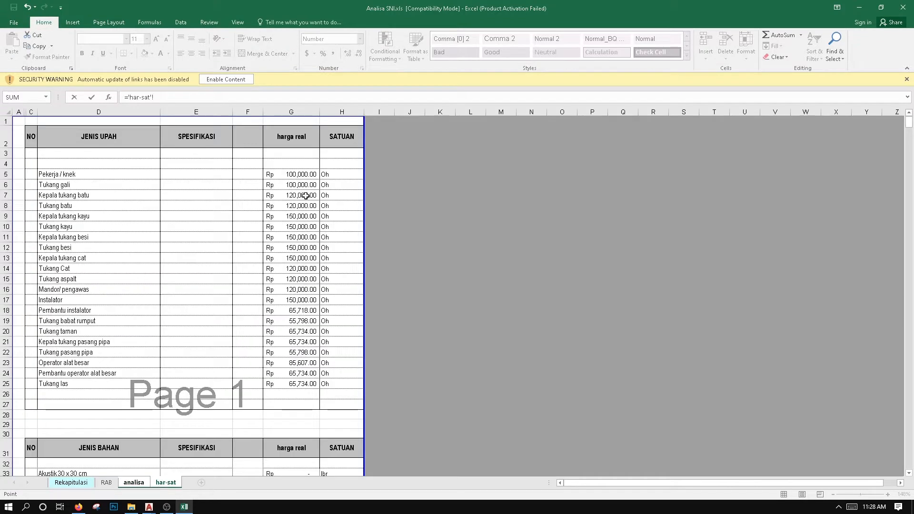
click(302, 193)
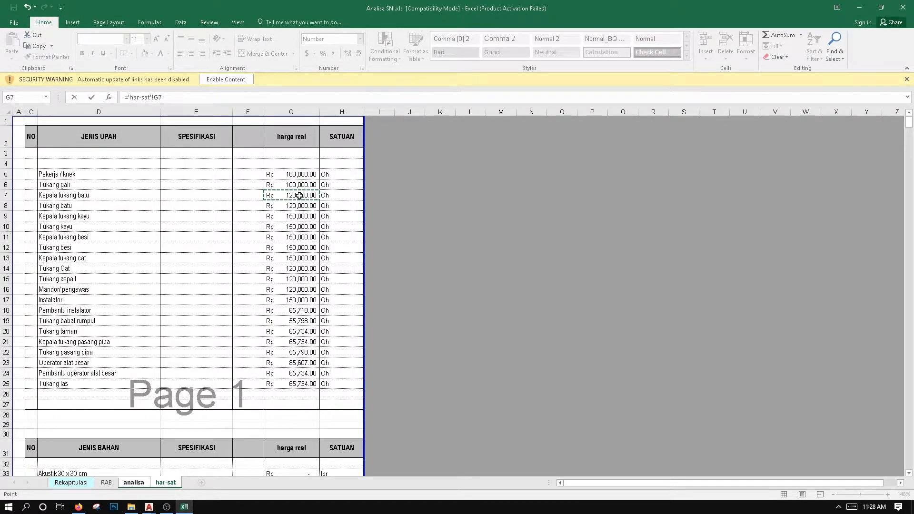
key(Return)
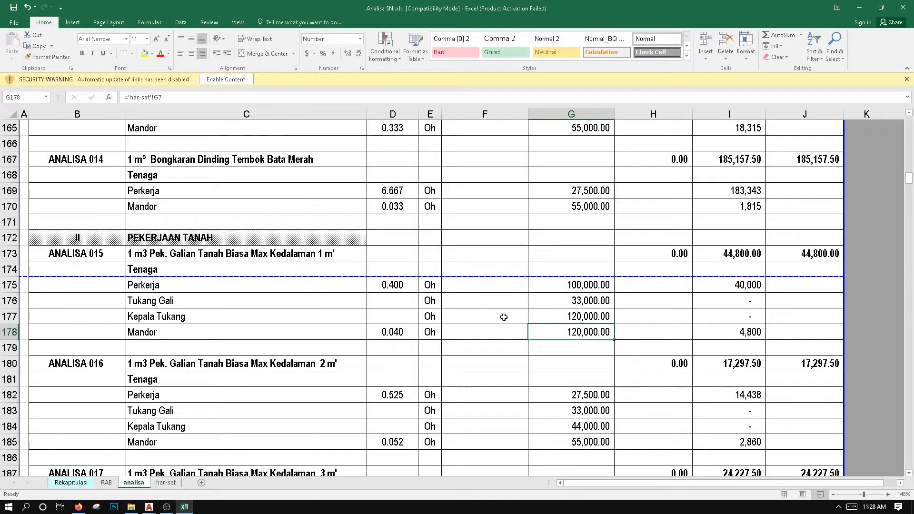
Link the Tukang Gali unit price in ANALISA 015 to the Tukang gali harga real on har-sat (='har-sat'!G6)
click(563, 302)
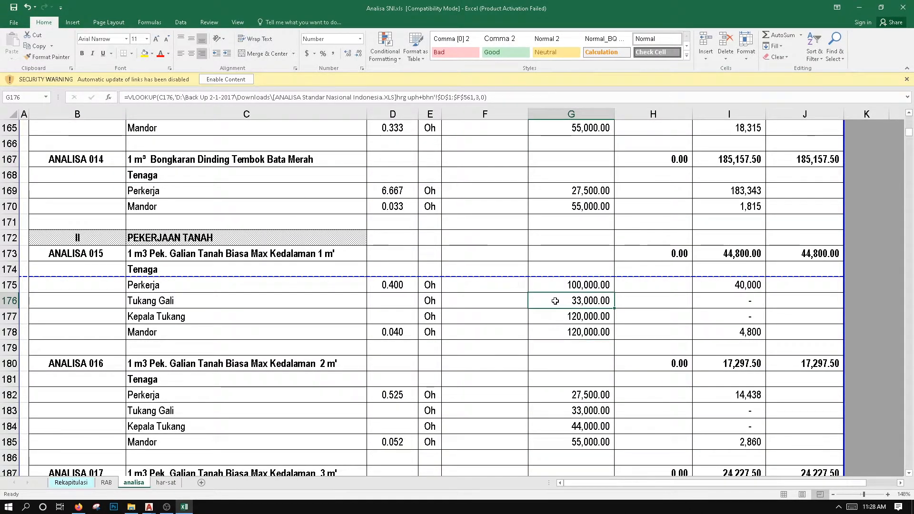
text(=)
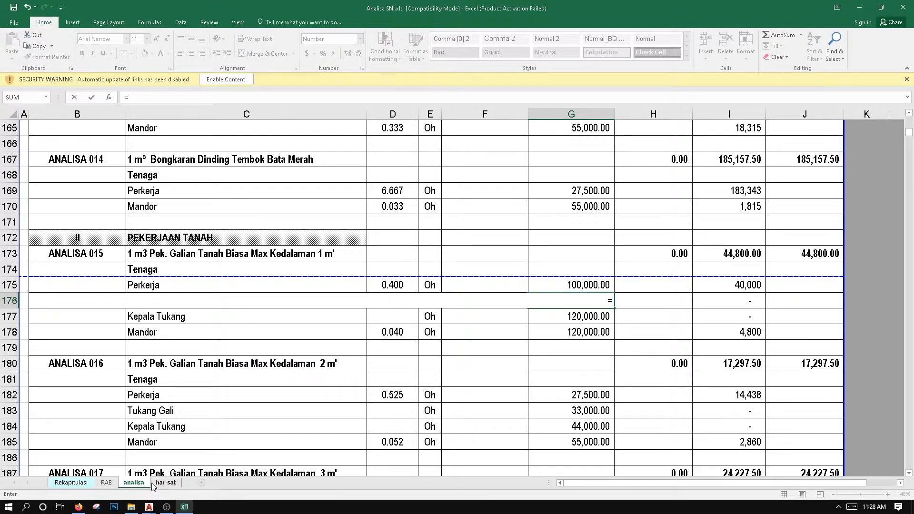
click(157, 482)
click(295, 184)
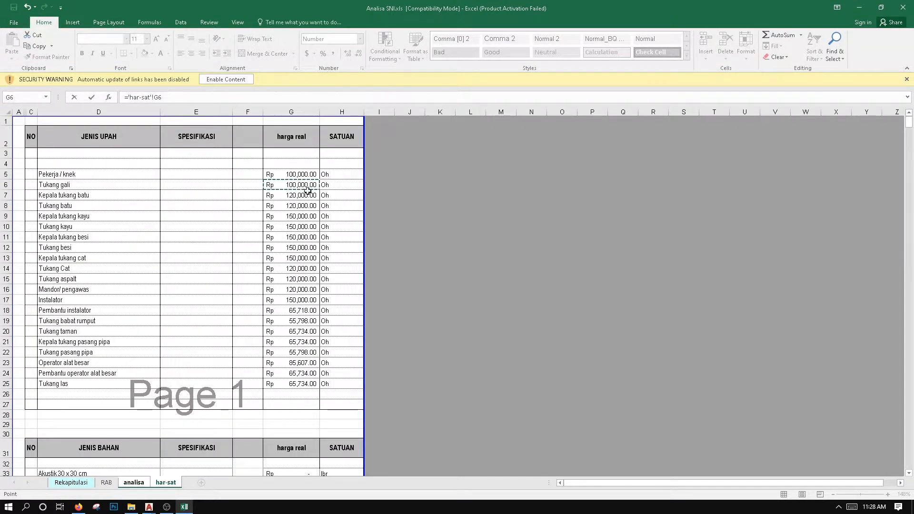
key(Return)
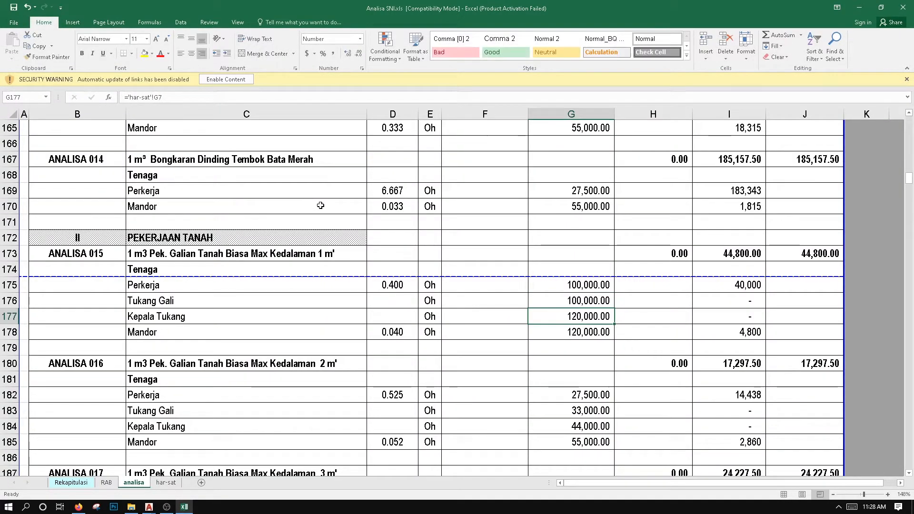
Examine the coefficients, unit prices and amount formulas of Mandor and Perkerja in ANALISA 015, together with the formula behind its total
click(628, 350)
click(584, 333)
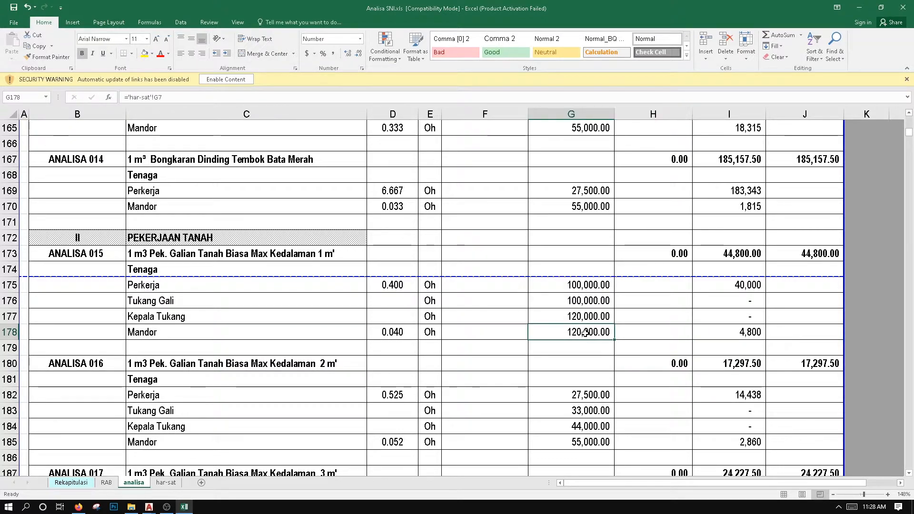
click(409, 335)
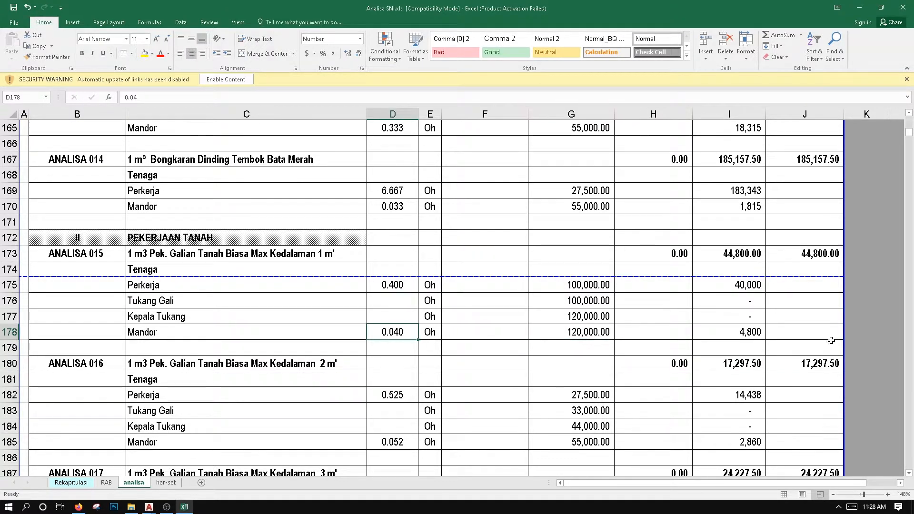
click(718, 332)
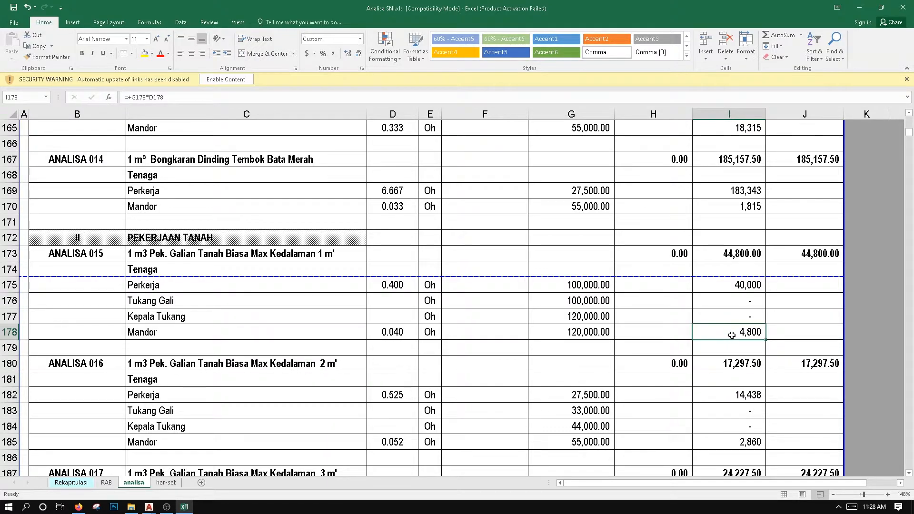
click(194, 284)
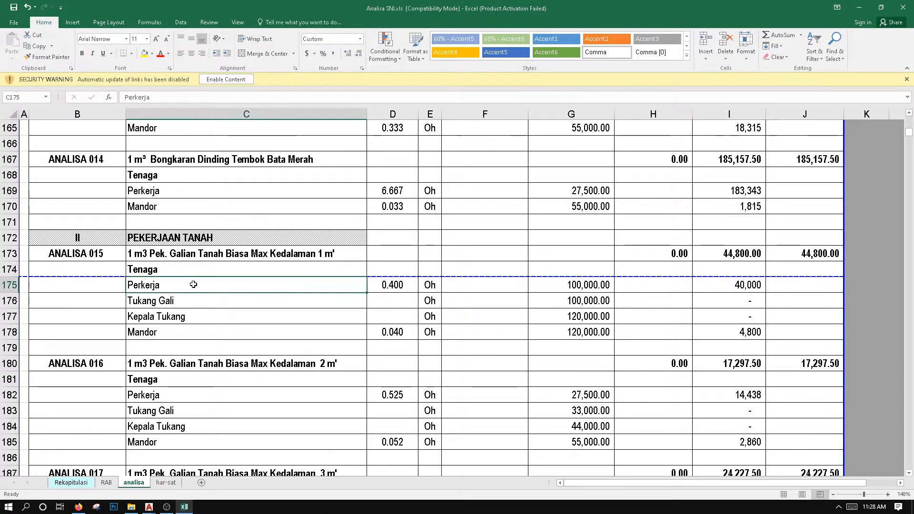
key(Right)
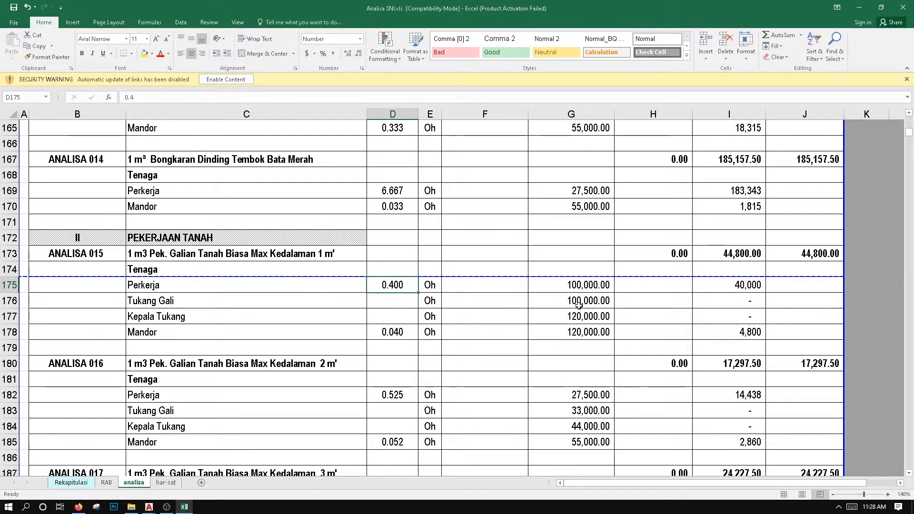
click(575, 286)
click(734, 283)
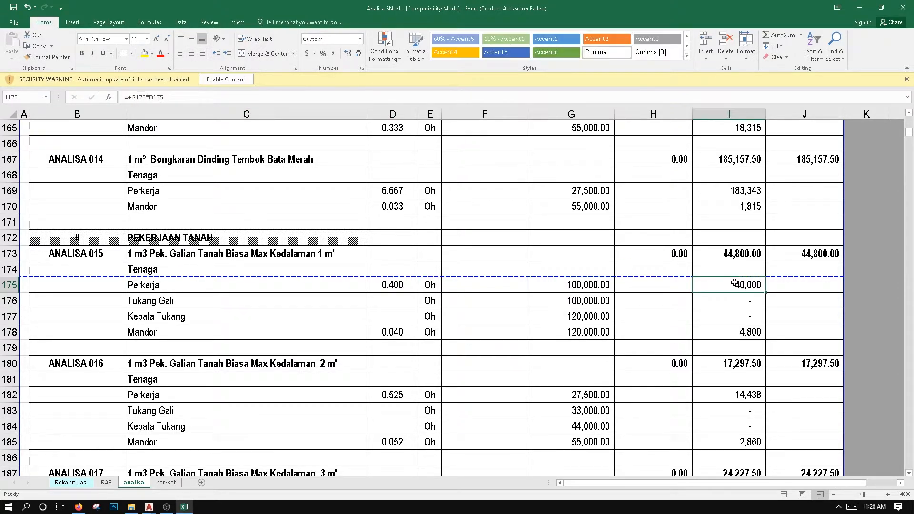
click(136, 254)
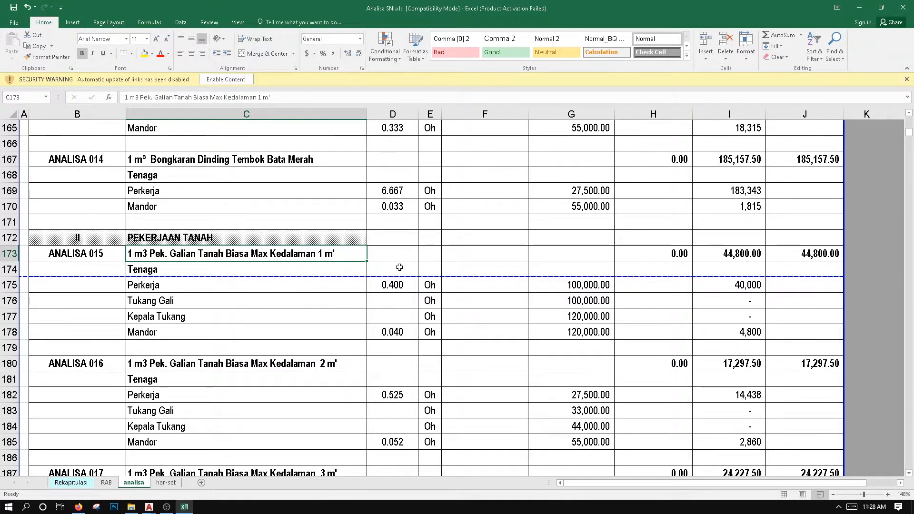
double_click(743, 254)
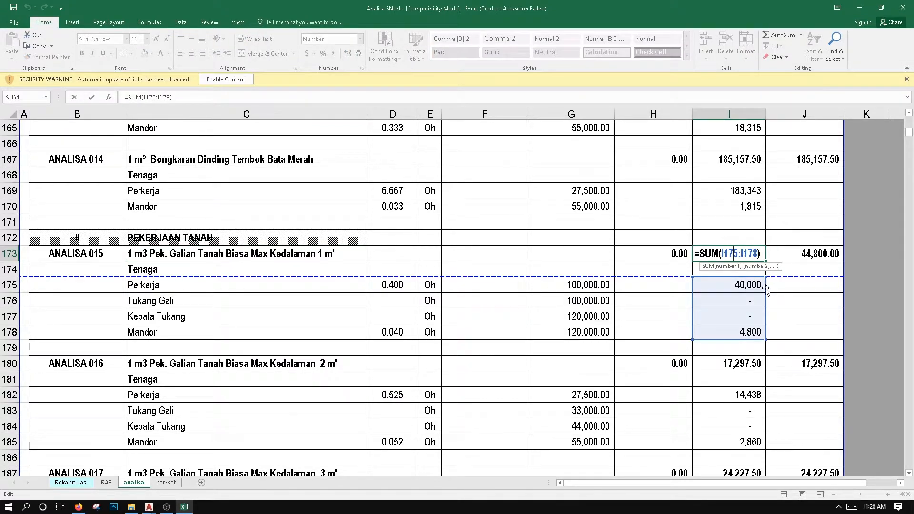
key(Return)
click(738, 285)
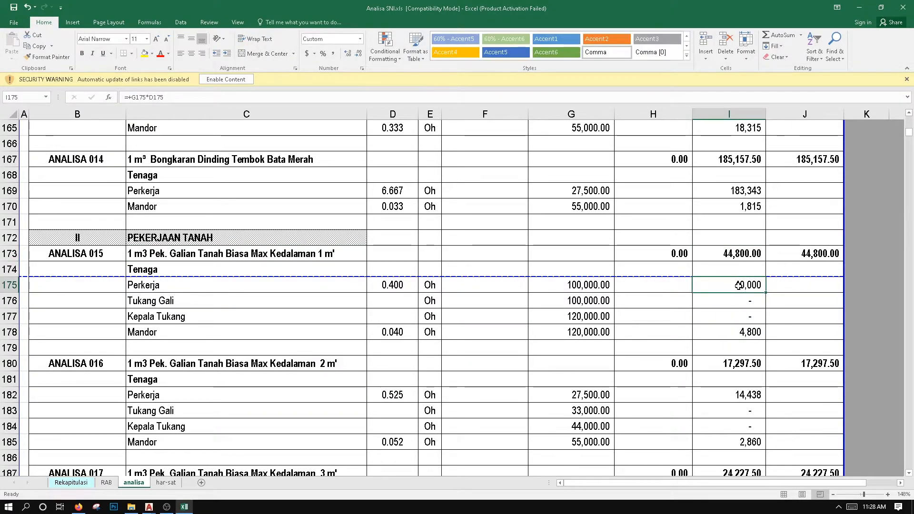
Examine the amount cells of ANALISA 015 and the sum formulas behind its subtotals in H173 and I173
drag(738, 284, 738, 333)
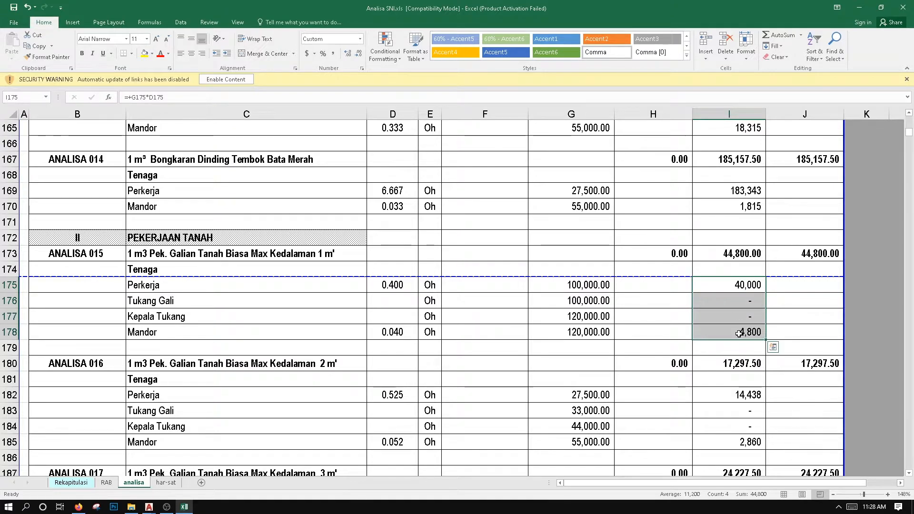
click(738, 333)
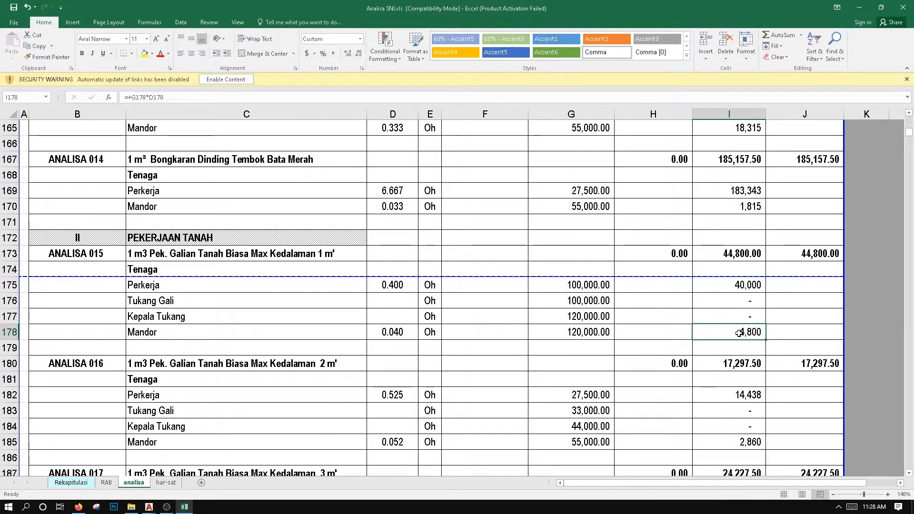
click(736, 253)
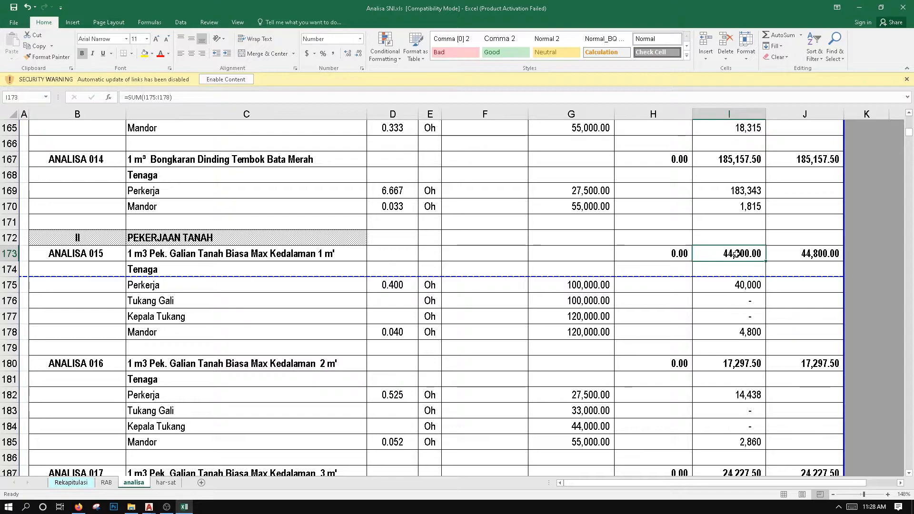
double_click(757, 253)
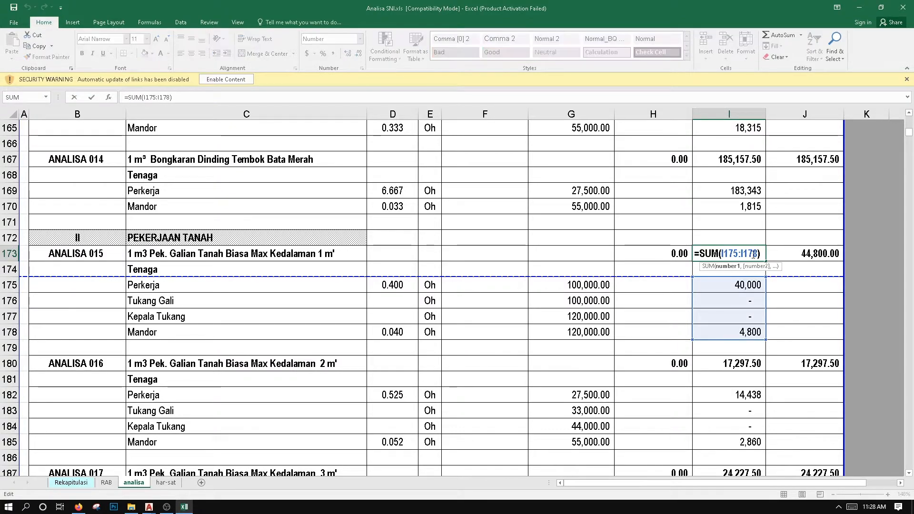
key(Escape)
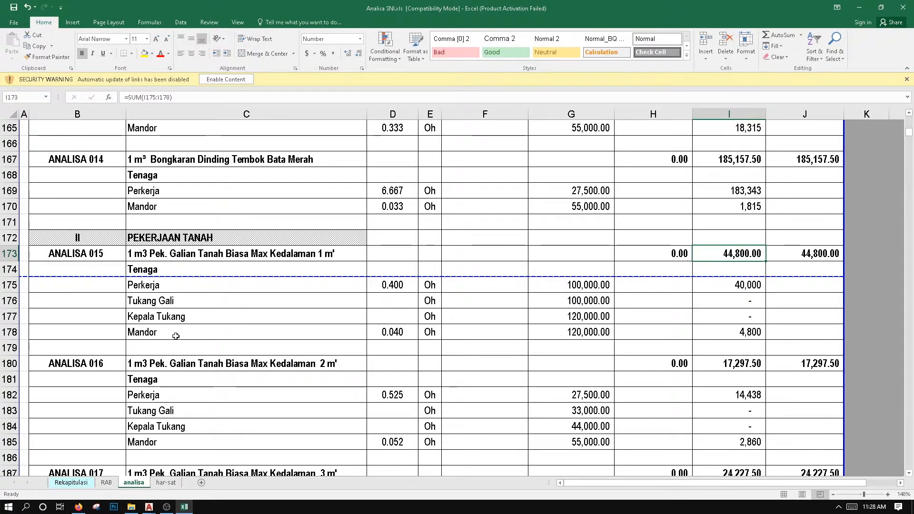
drag(665, 288, 660, 334)
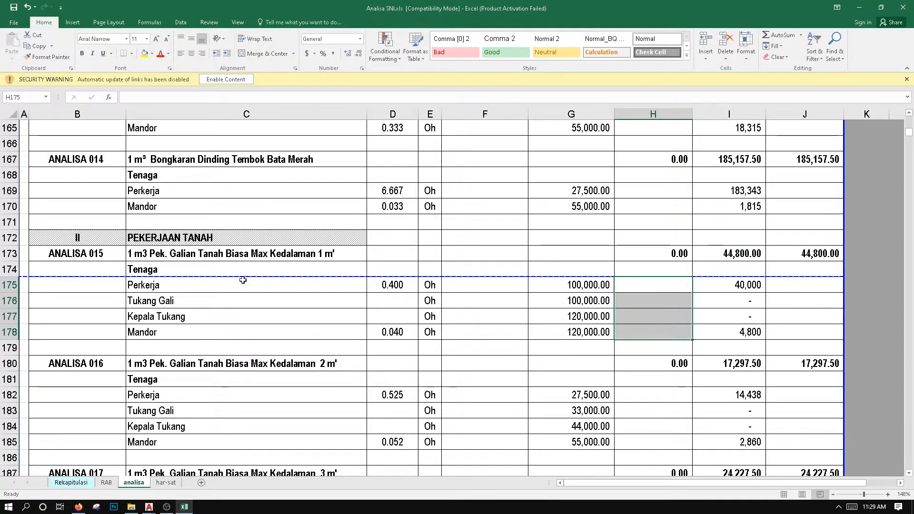
click(649, 293)
click(656, 253)
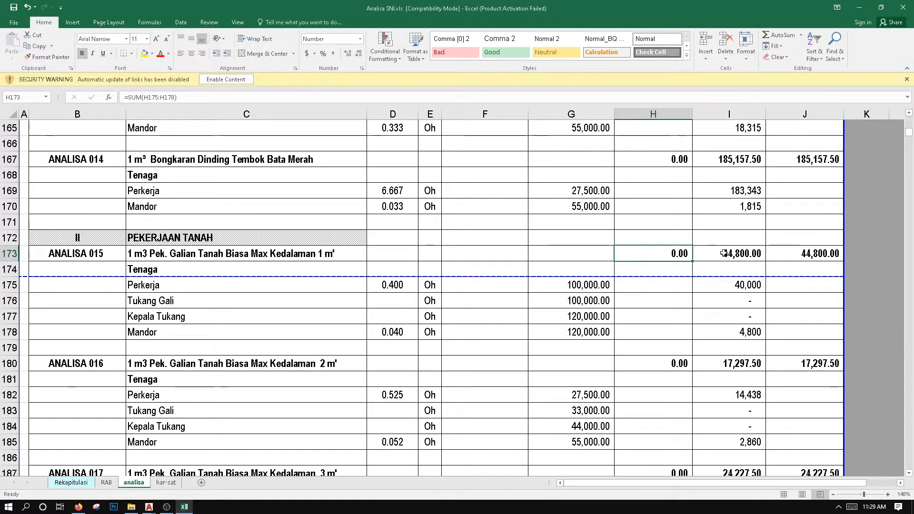
Enter the ANALISA 015 grand total in J173 as the sum of its two subtotals (=+I173+H173)
click(804, 253)
text(=+)
key(Left)
text(+)
key(Left)
key(Left)
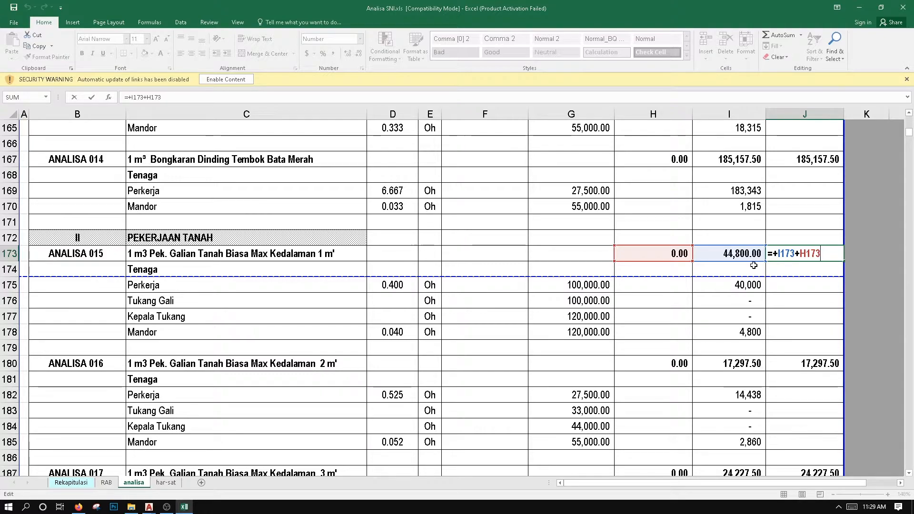
key(ctrl+Return)
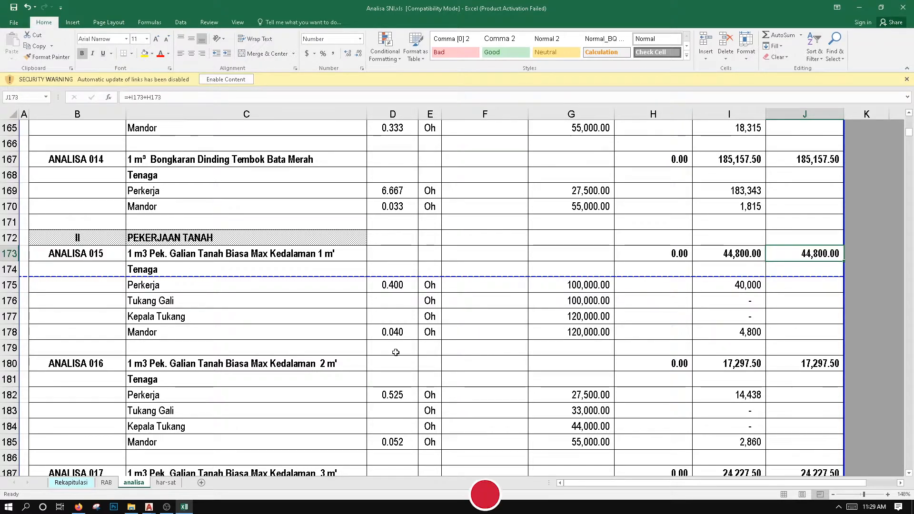
Replace the external link in the RAB unit price for ANALISA 015 (K21) with the total from the analysis sheet (=analisa!J173)
click(106, 482)
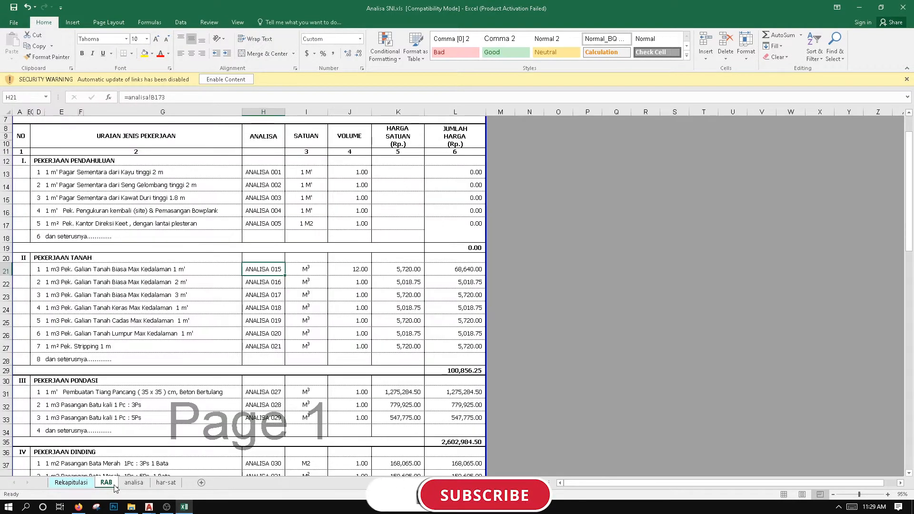
scroll(72, 281, up, 1)
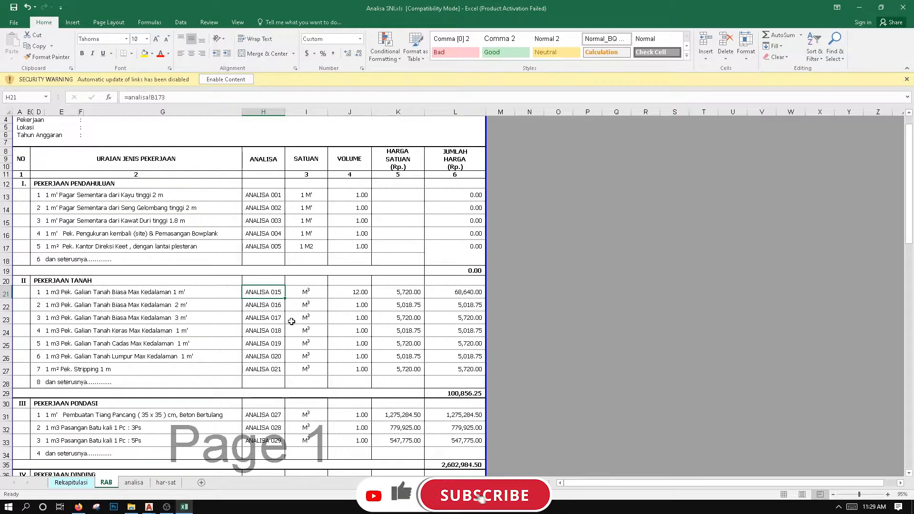
click(401, 292)
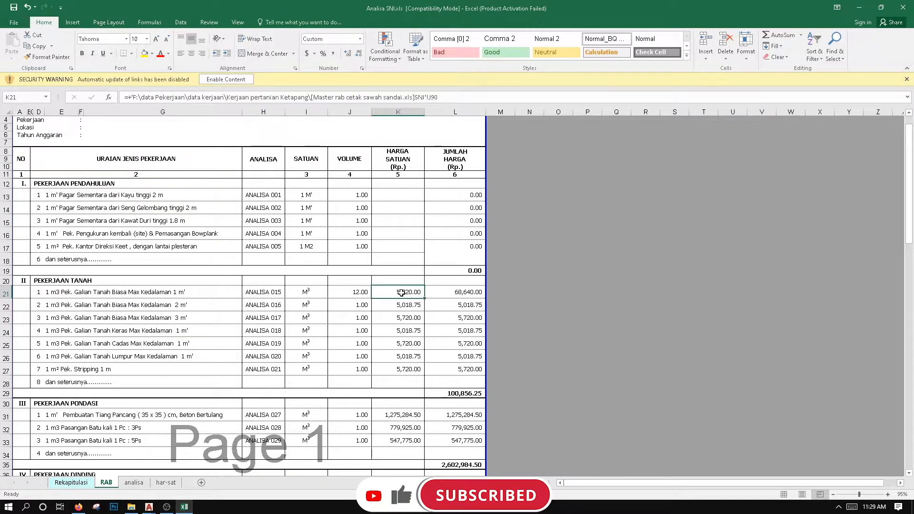
double_click(402, 293)
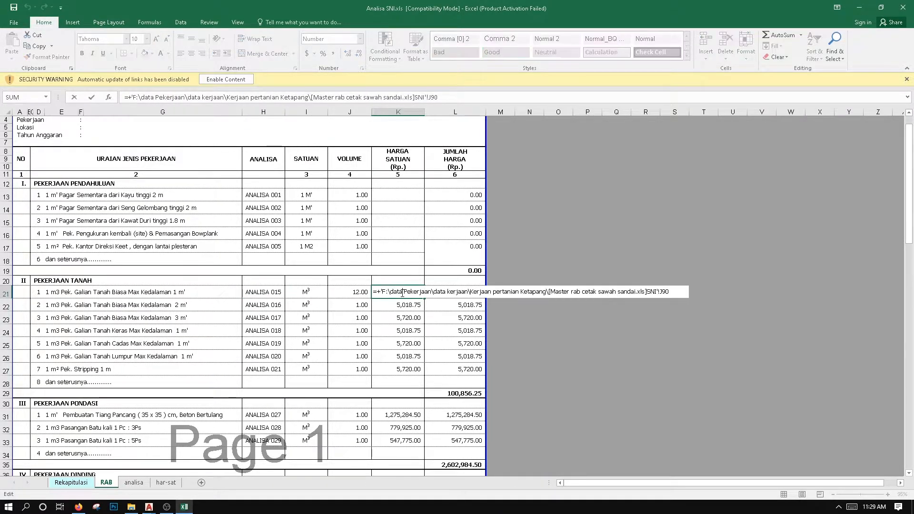
key(Escape)
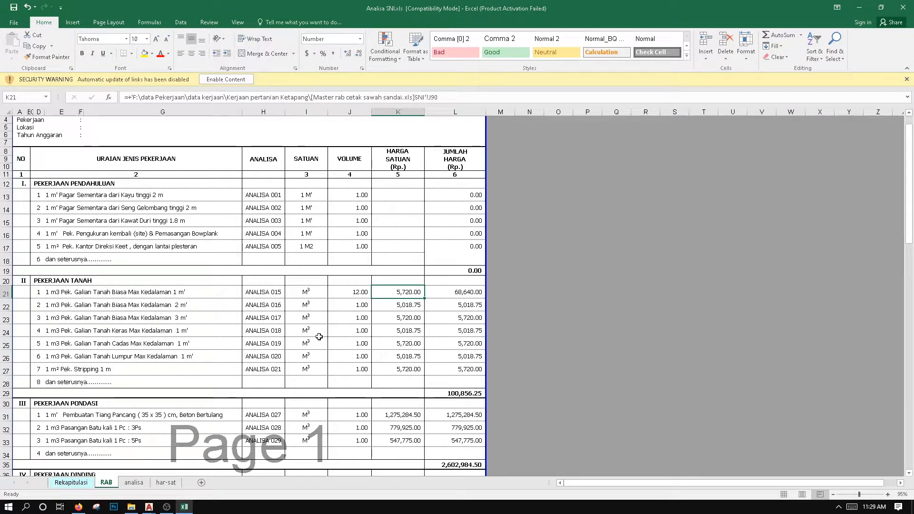
text(=)
click(134, 482)
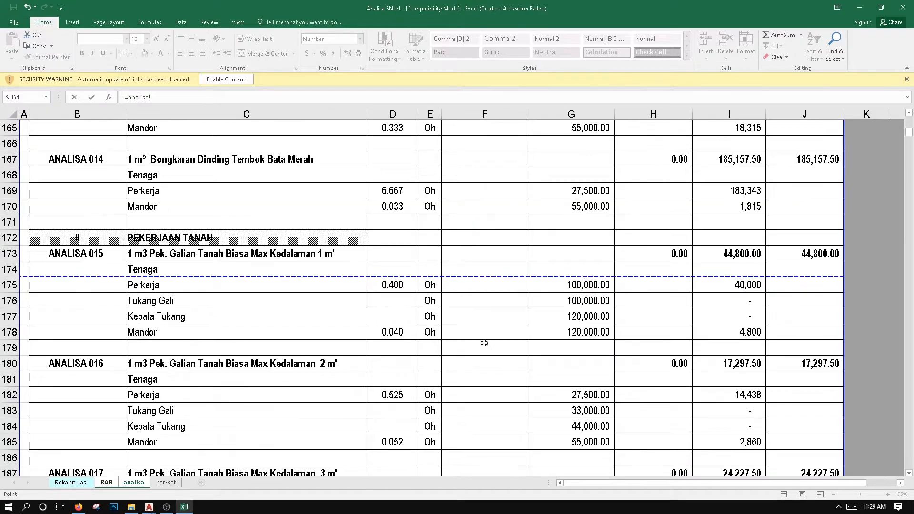
click(807, 254)
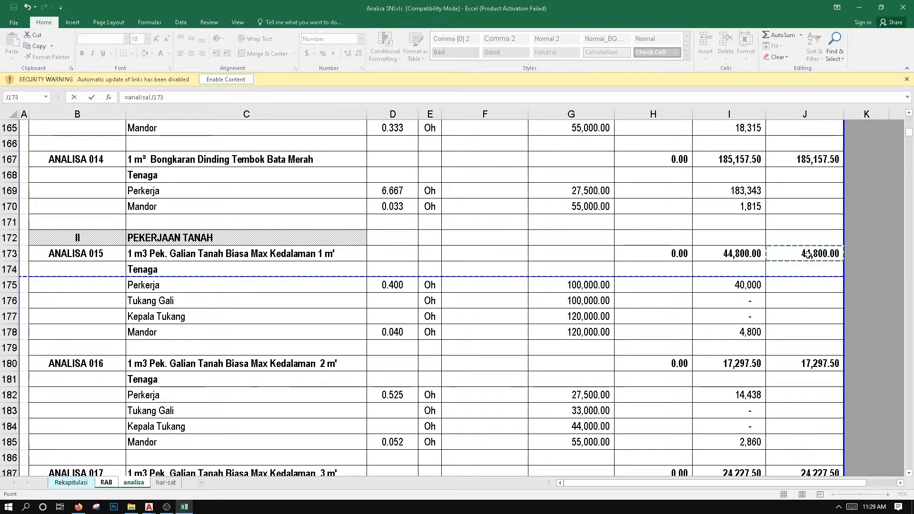
key(Return)
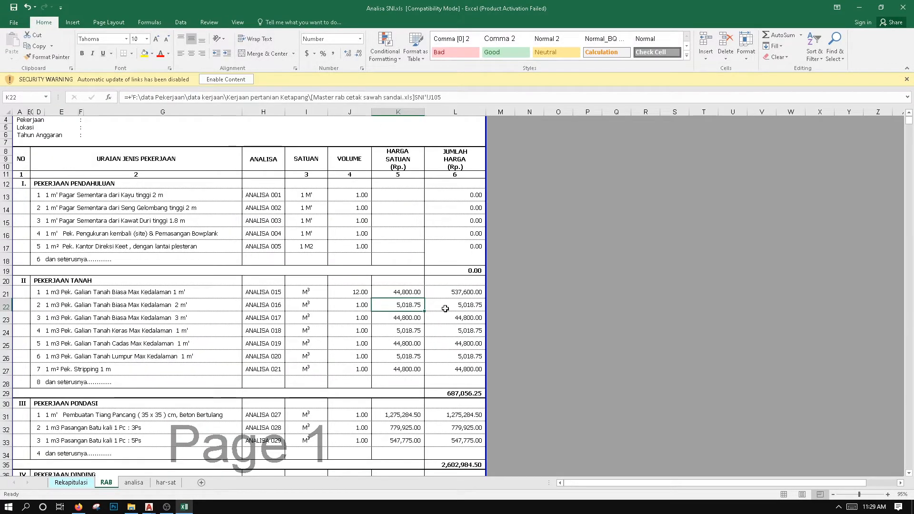
Check the unit price, volume and amount formula of the ANALISA 015 item on the RAB sheet
click(405, 294)
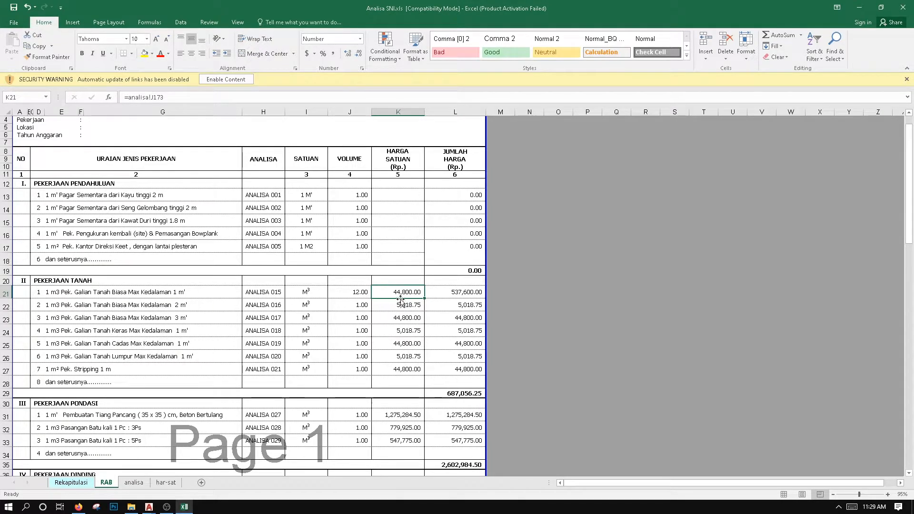
click(463, 294)
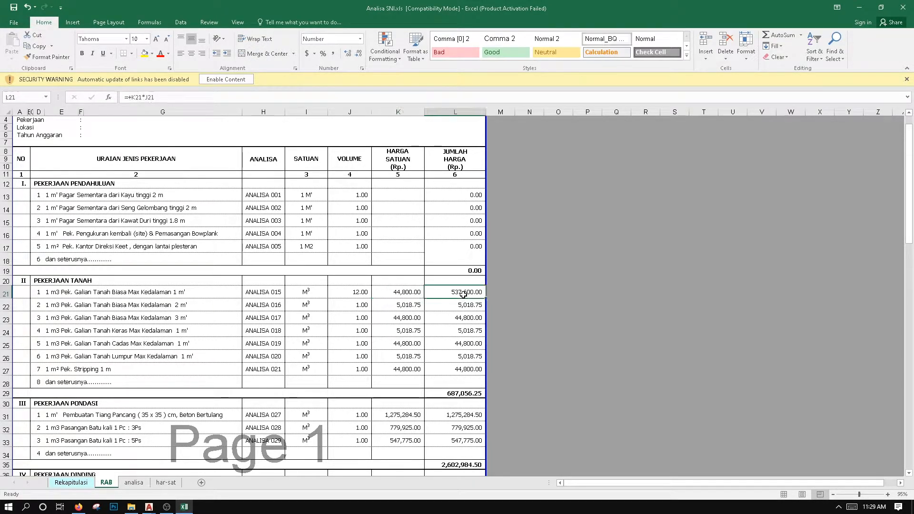
click(358, 293)
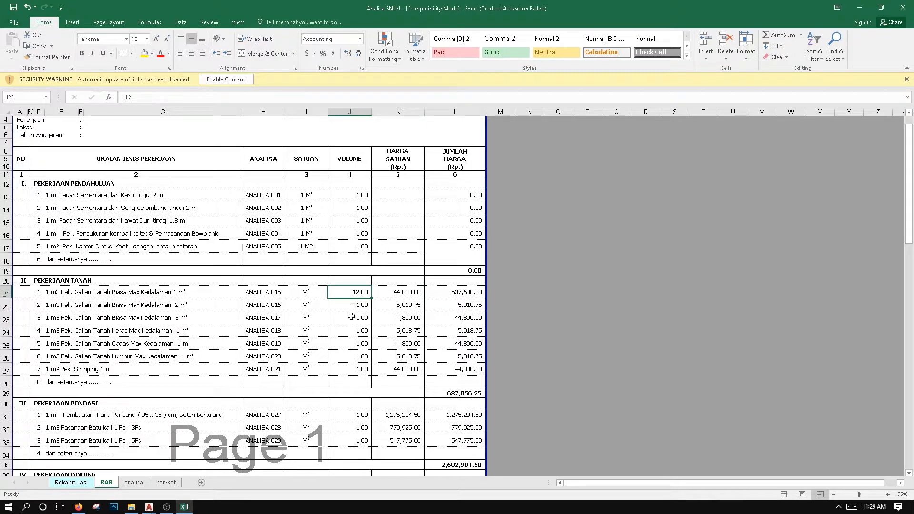
click(456, 294)
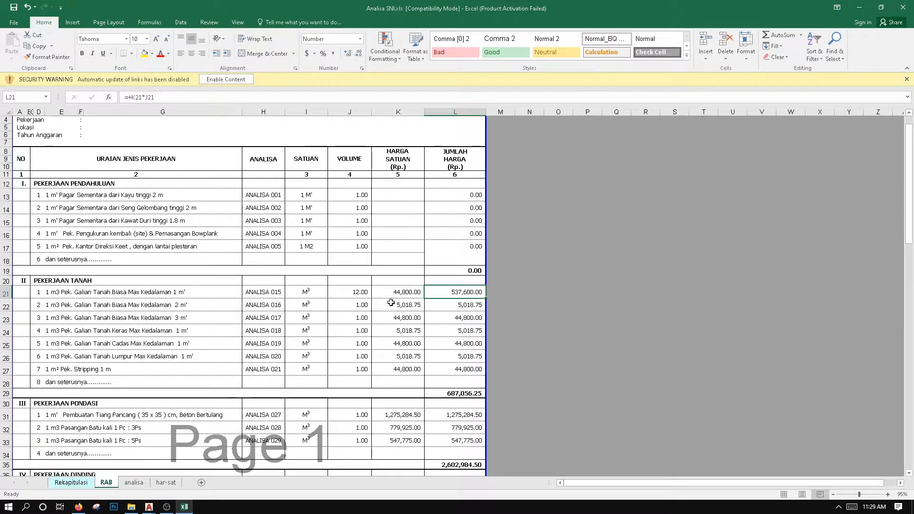
Set the harga real of both Pekerja / knek and Tukang gali to 120,000 on the har-sat sheet
click(166, 484)
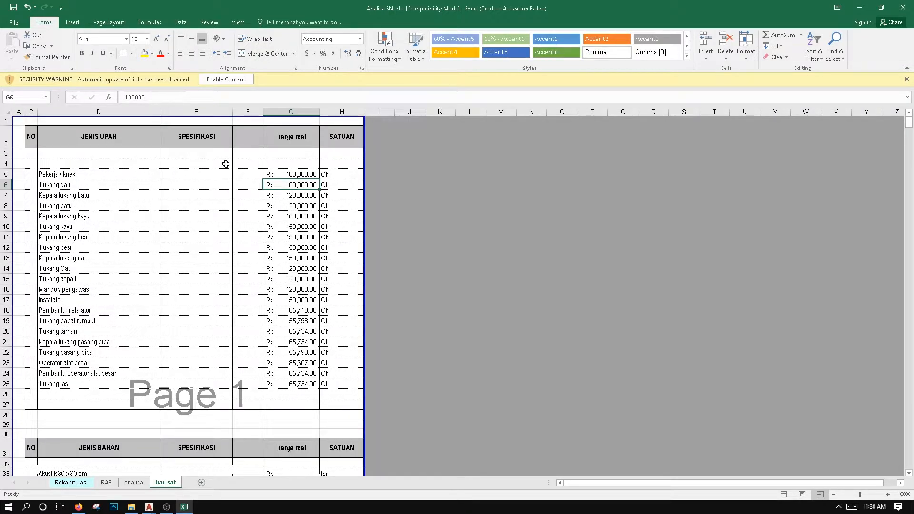
click(290, 174)
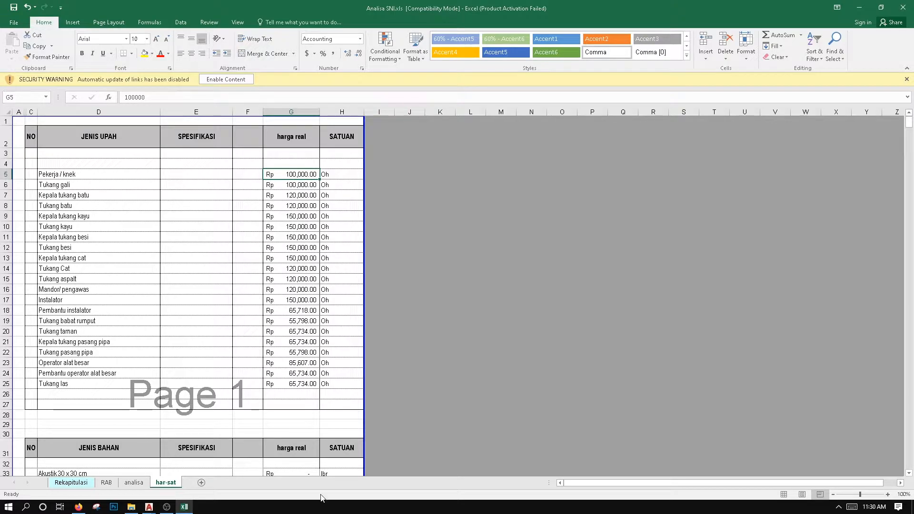
click(144, 484)
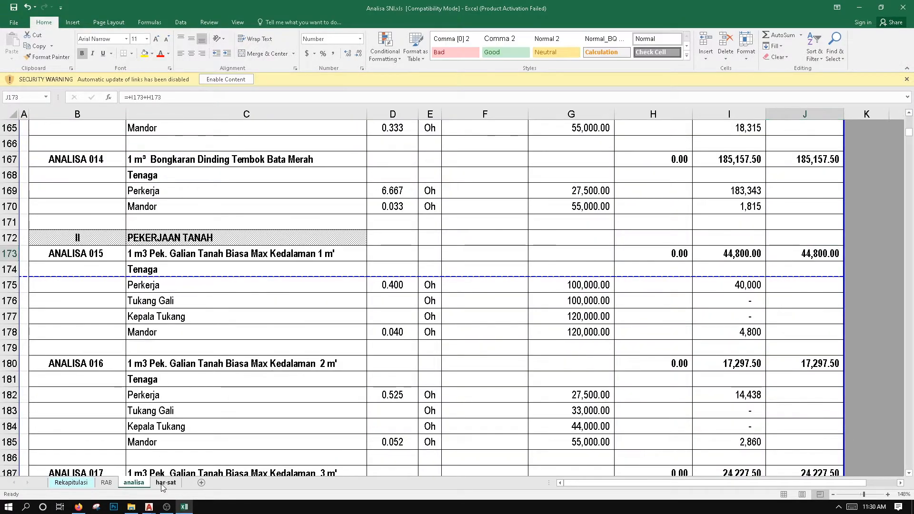
click(162, 485)
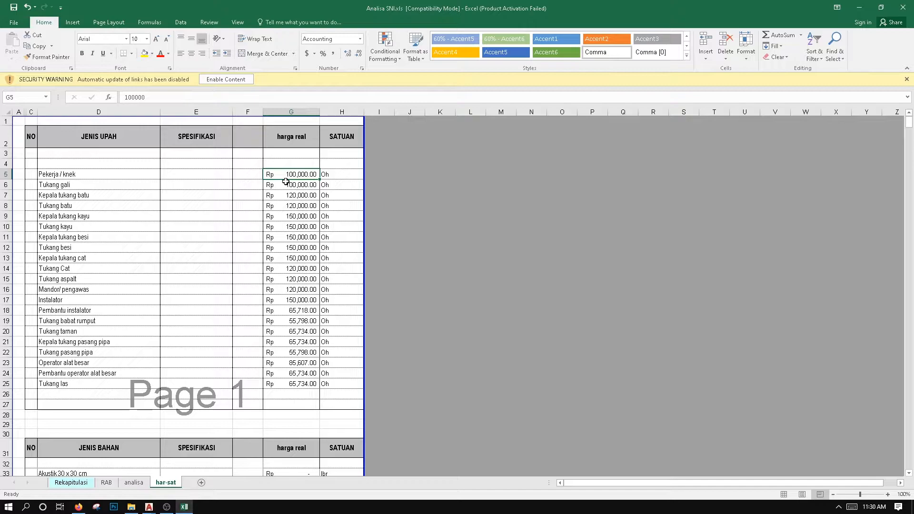
text(12)
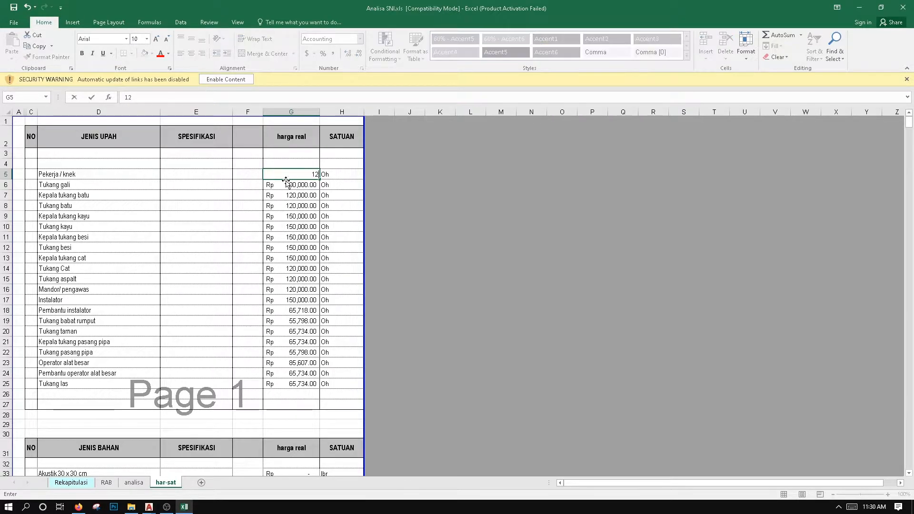
key(Return)
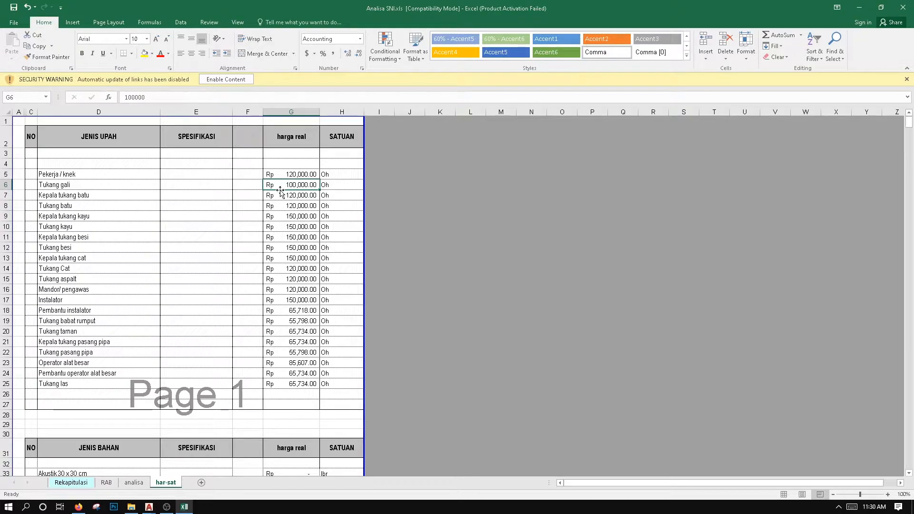
text(120000)
key(Return)
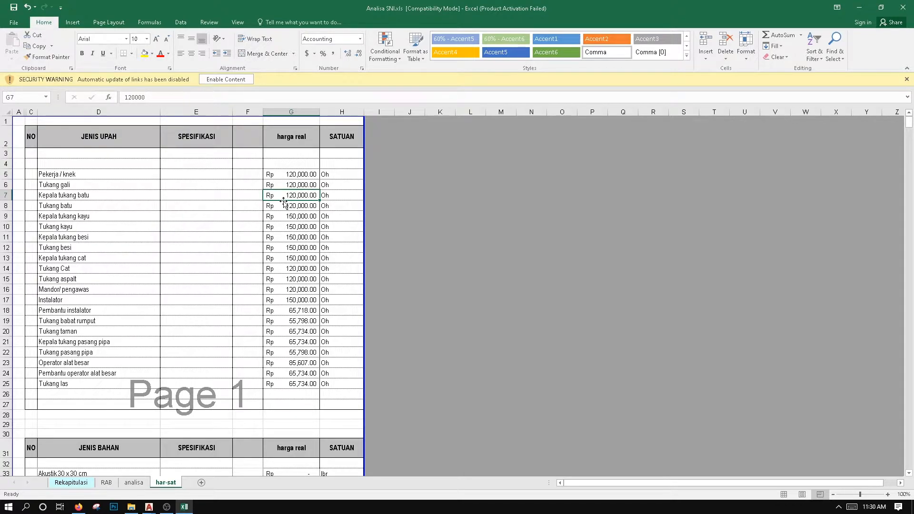
Set the harga real of Kepala tukang batu to 150,000 on the har-sat sheet
text(15)
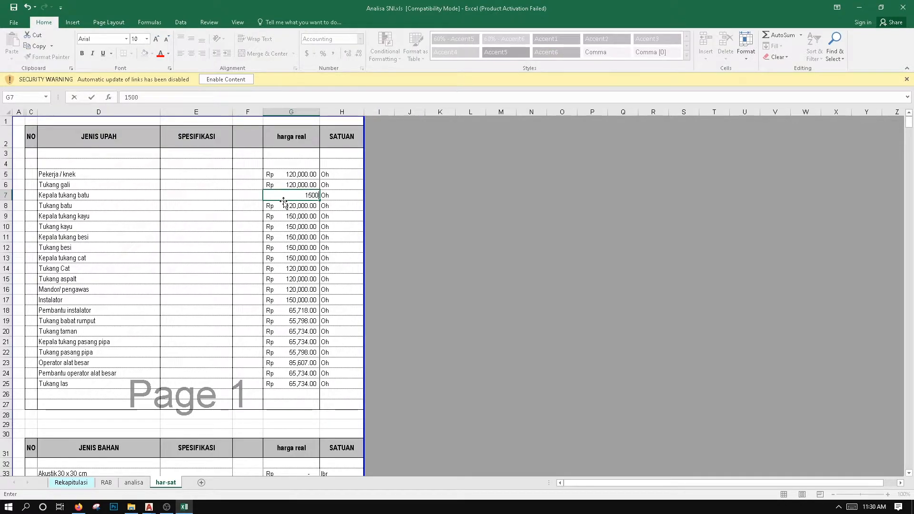
text(0,000)
key(Return)
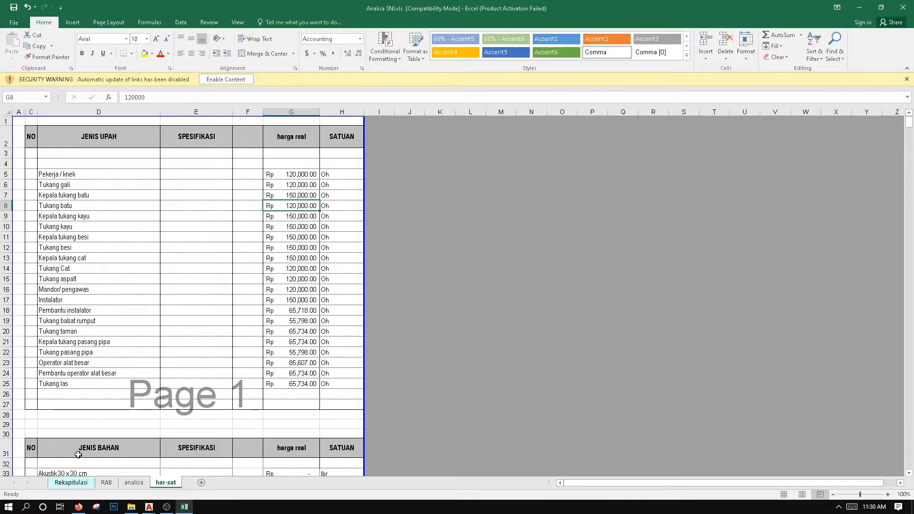
Check how the changed wages carry through the ANALISA 015 unit prices and totals to its RAB item
click(133, 482)
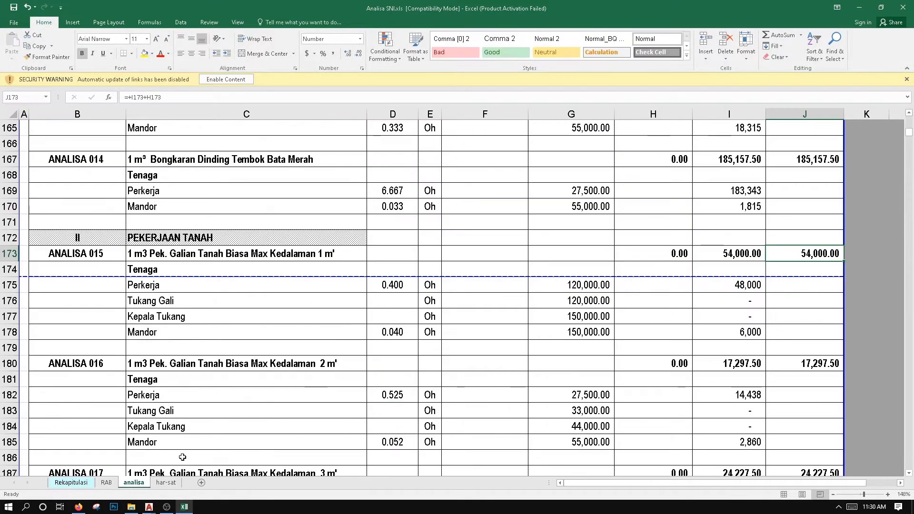
click(582, 288)
key(Down)
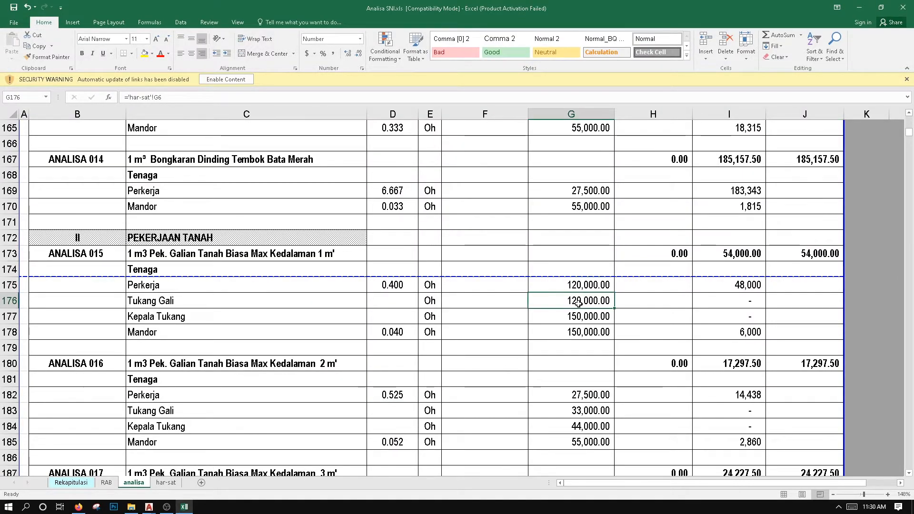
key(Down)
click(576, 331)
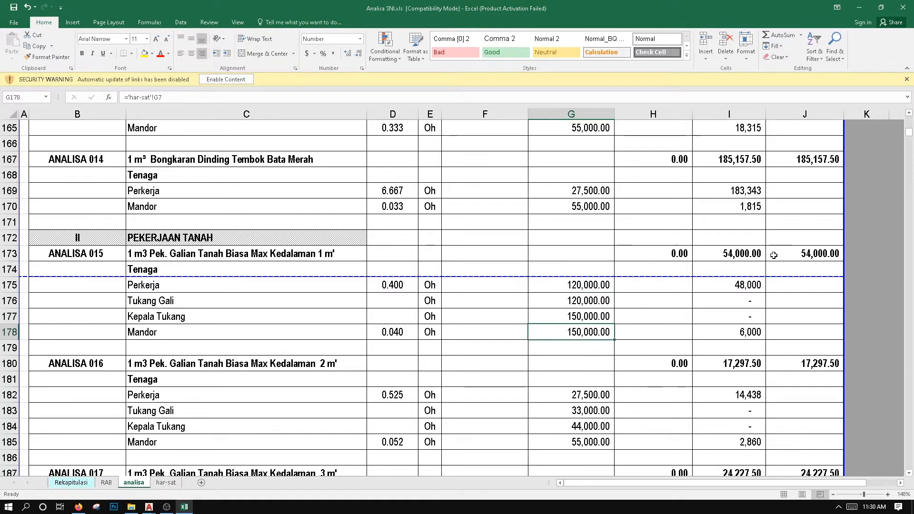
click(749, 255)
click(835, 253)
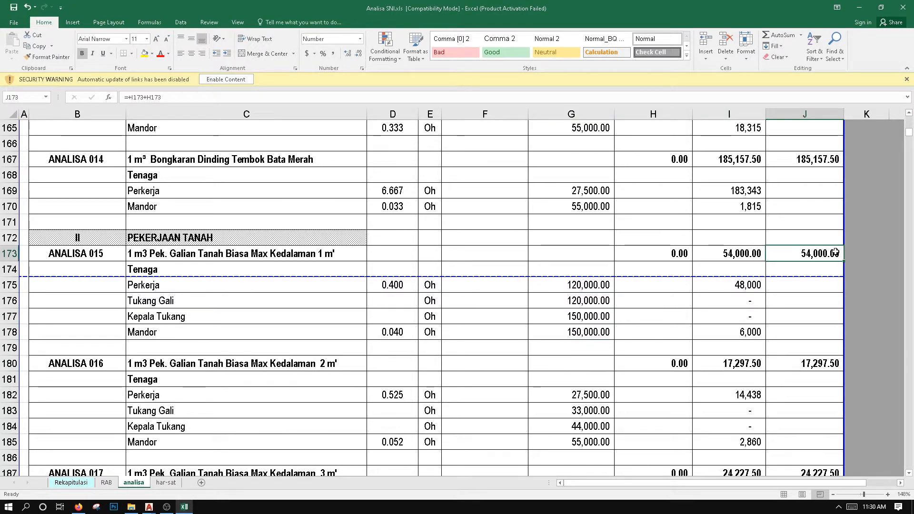
click(106, 482)
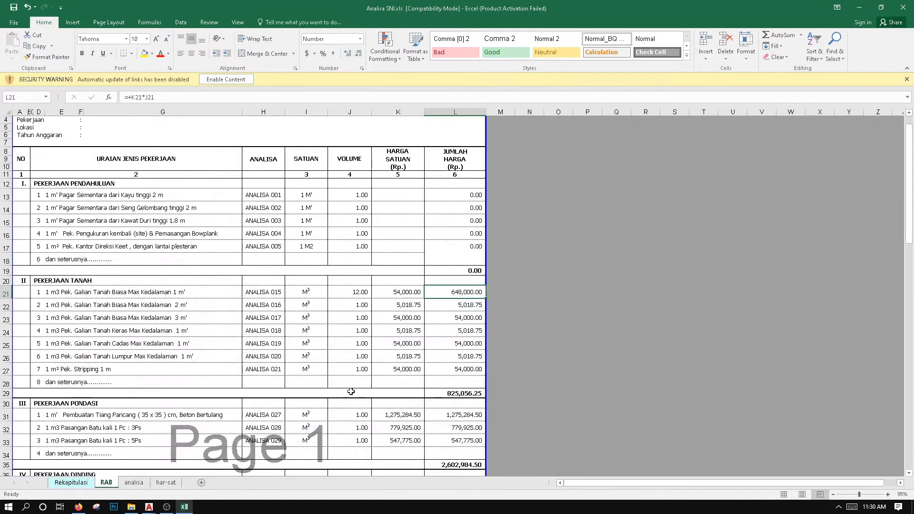
Recheck the unit price link, amount formula and volume of the ANALISA 015 excavation item on the RAB sheet
double_click(399, 294)
key(Escape)
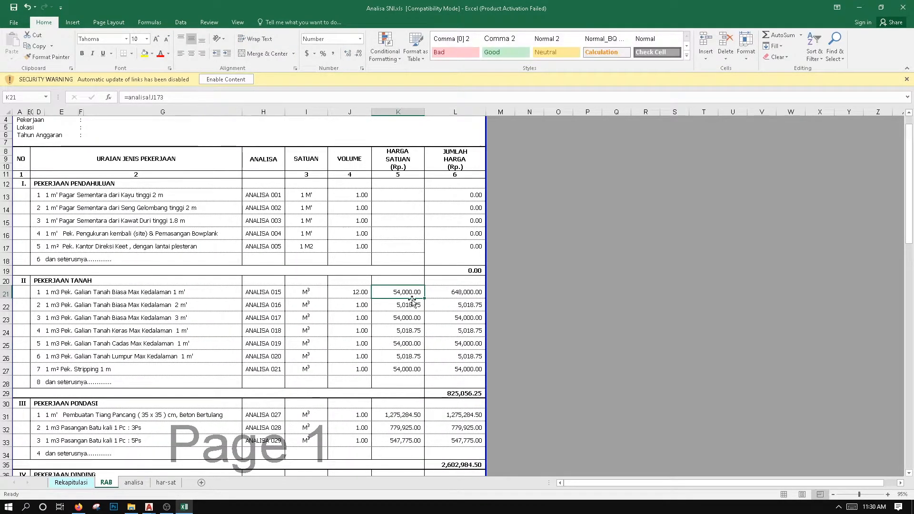
click(442, 294)
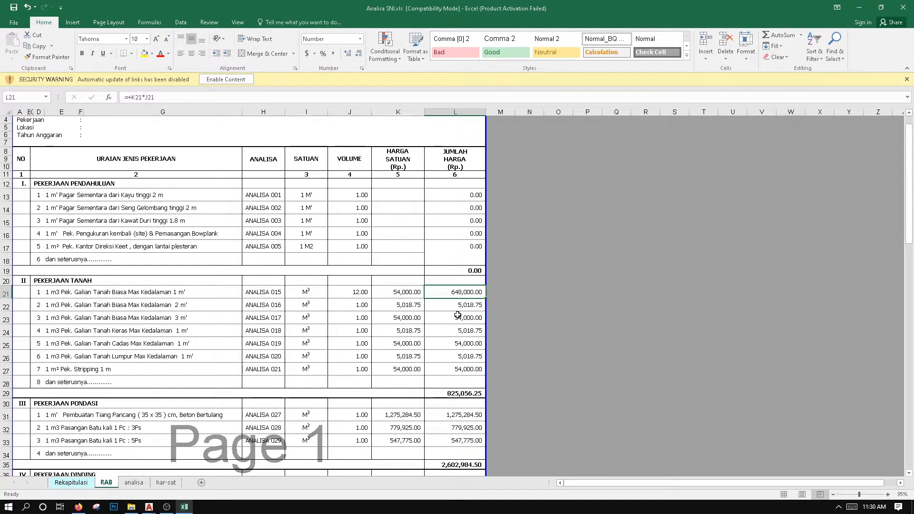
click(359, 293)
text(12)
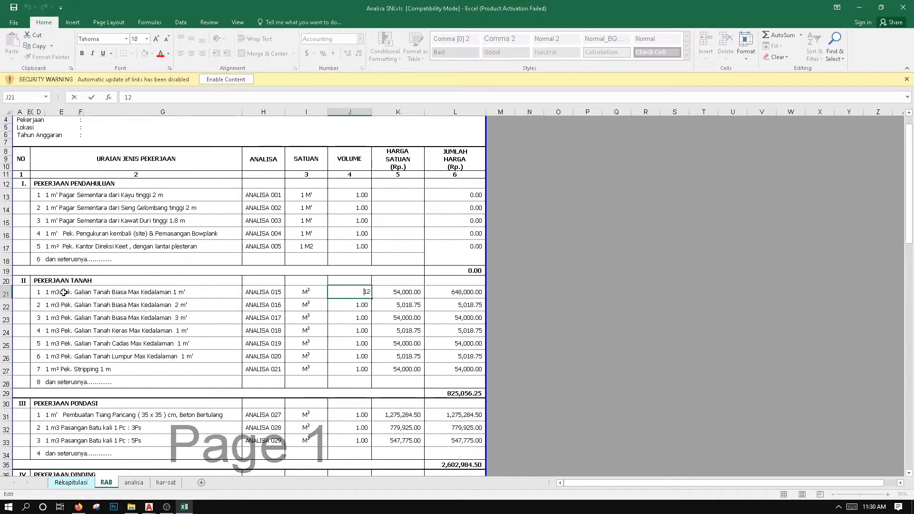
key(ctrl+Return)
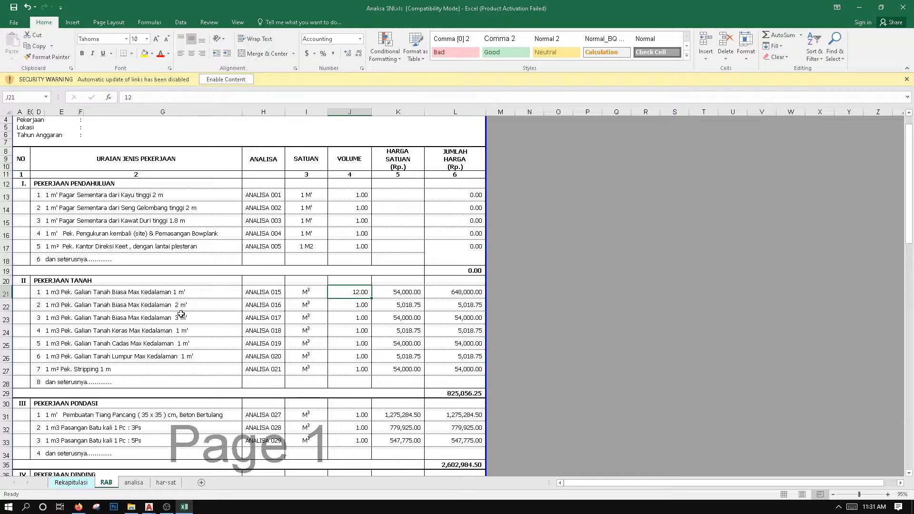
Go through the remaining PEKERJAAN TANAH items and inspect the formula that sums the division's amounts
click(134, 345)
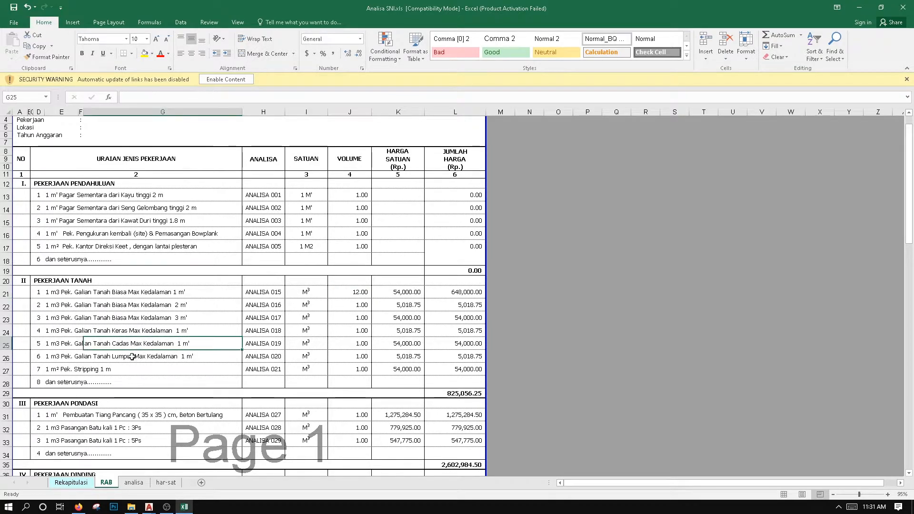
click(122, 358)
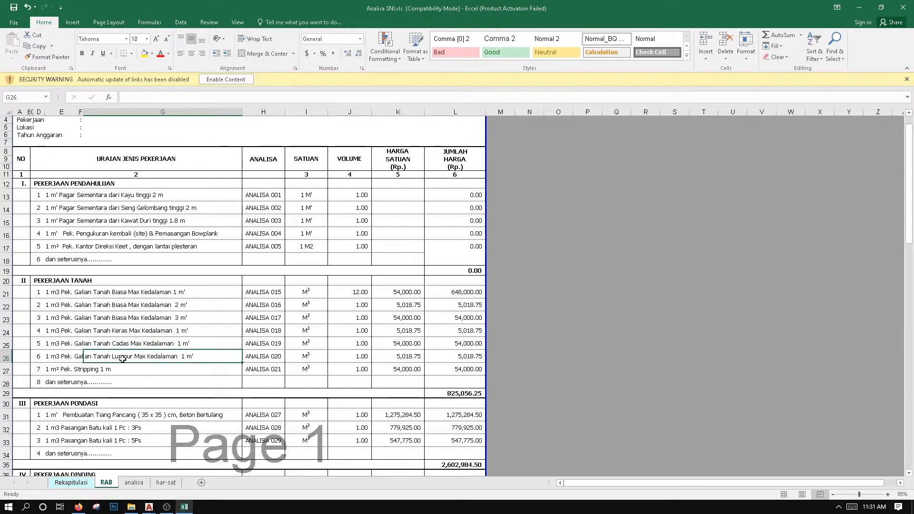
click(103, 369)
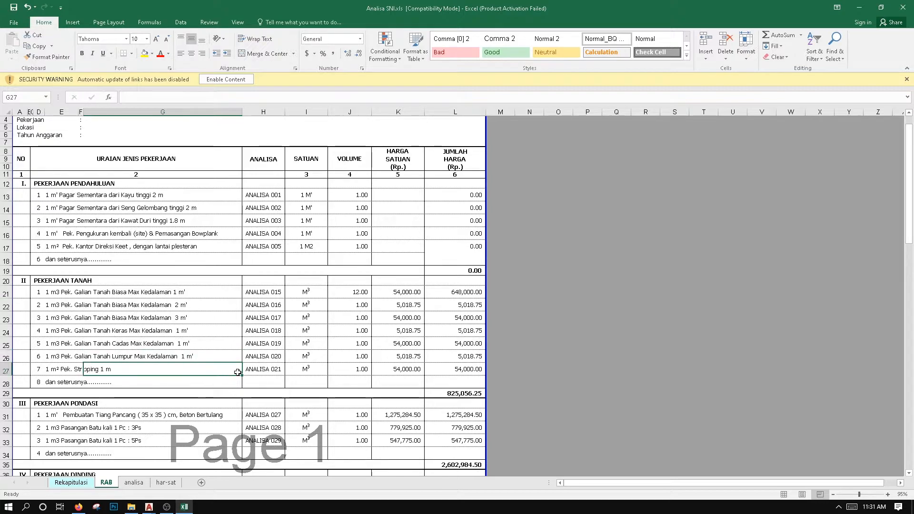
click(272, 373)
click(333, 376)
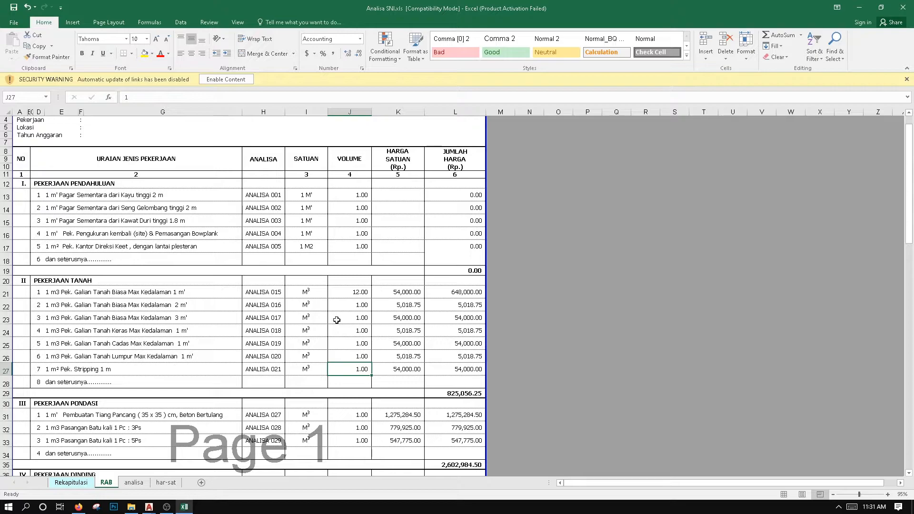
drag(450, 293, 444, 373)
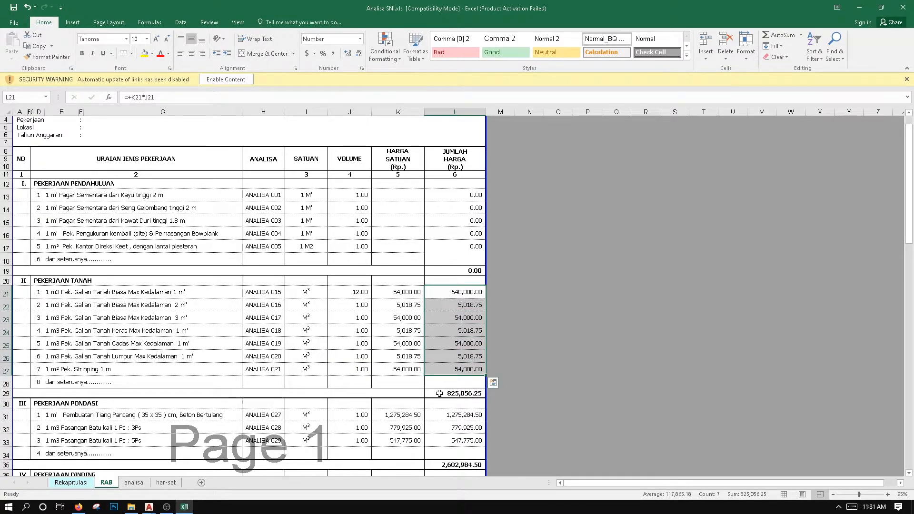
double_click(439, 393)
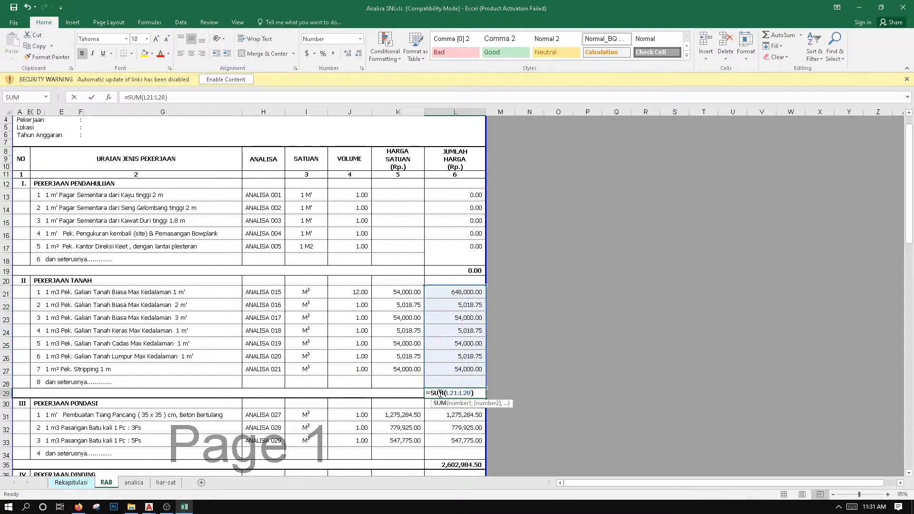
click(61, 270)
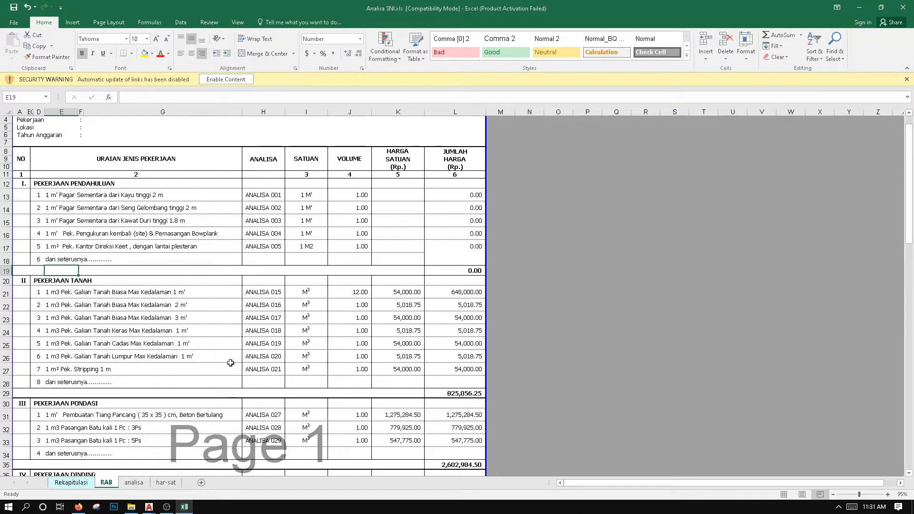
Set the PEKERJAAN TANAH volumes for ANALISA 016 through 021 to 2, 5, 5, 1, 2 and 6, and check the division's subtotal
click(364, 307)
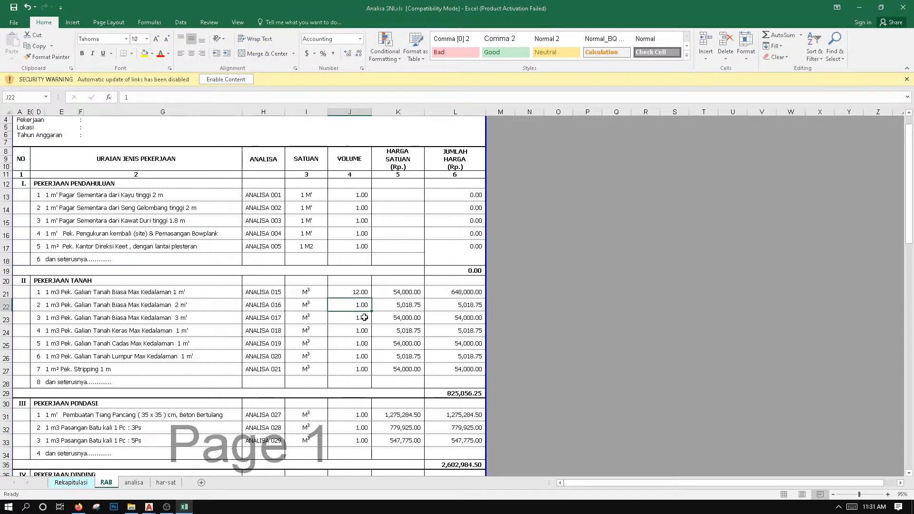
text(2)
key(Return)
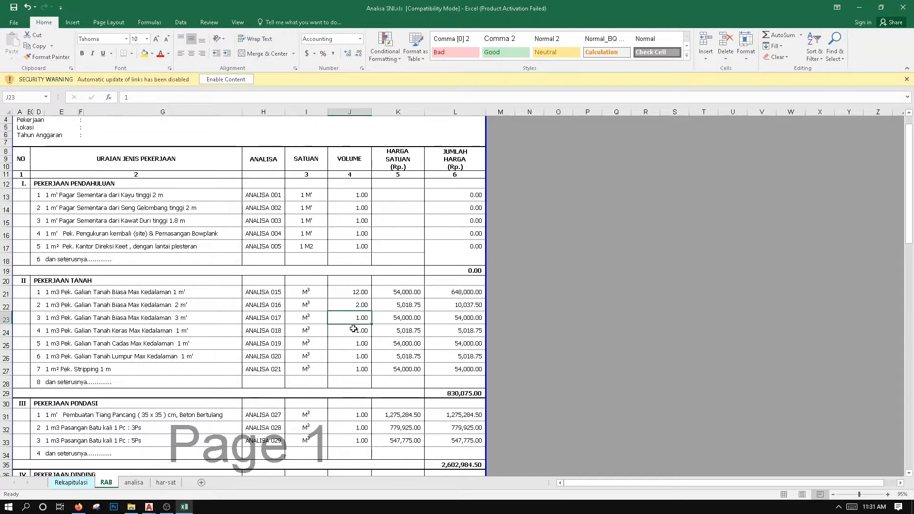
text(5)
key(Return)
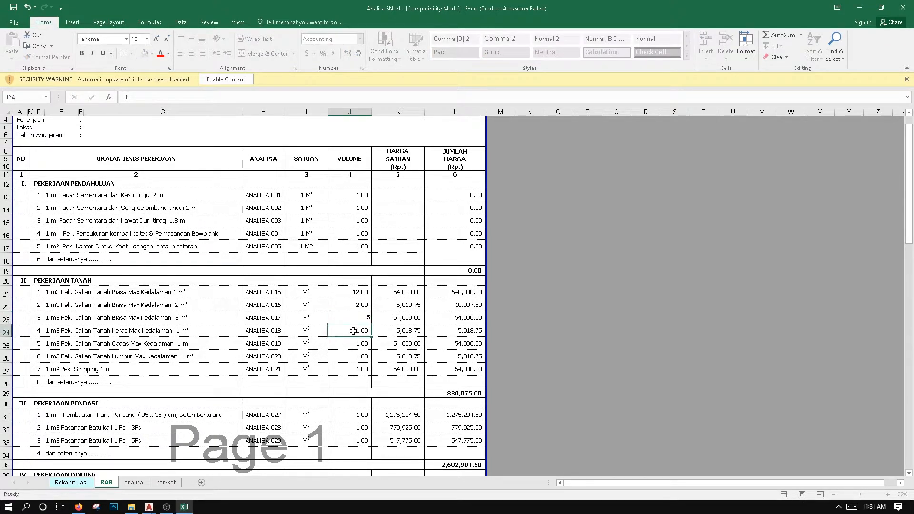
text(5)
key(Return)
text(1)
key(Return)
text(2)
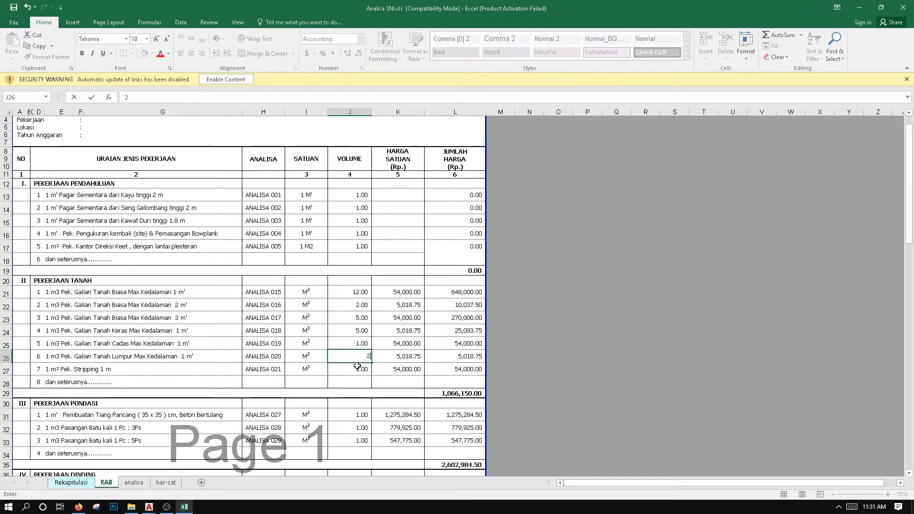
key(Return)
text(6)
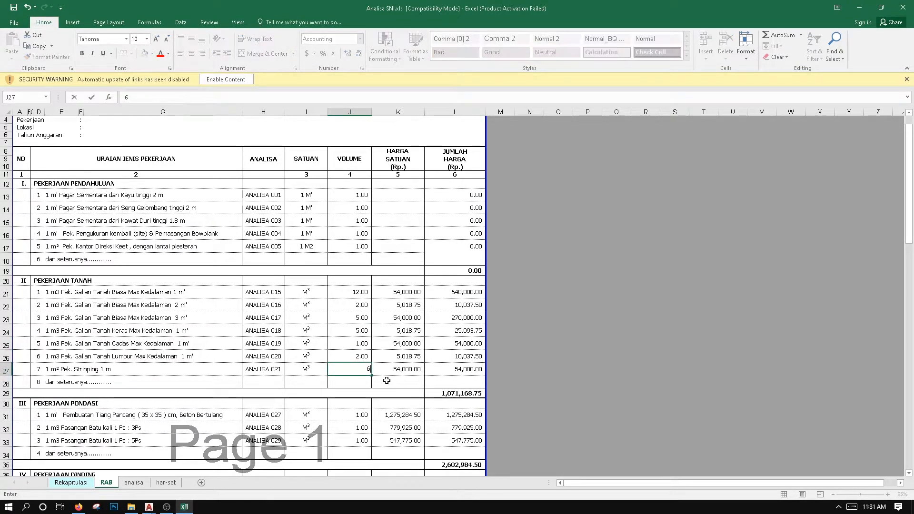
key(Return)
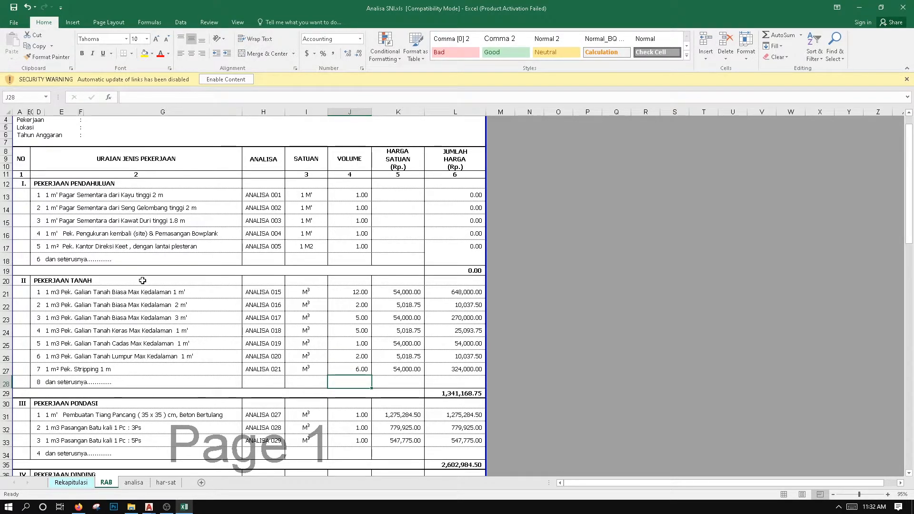
click(50, 275)
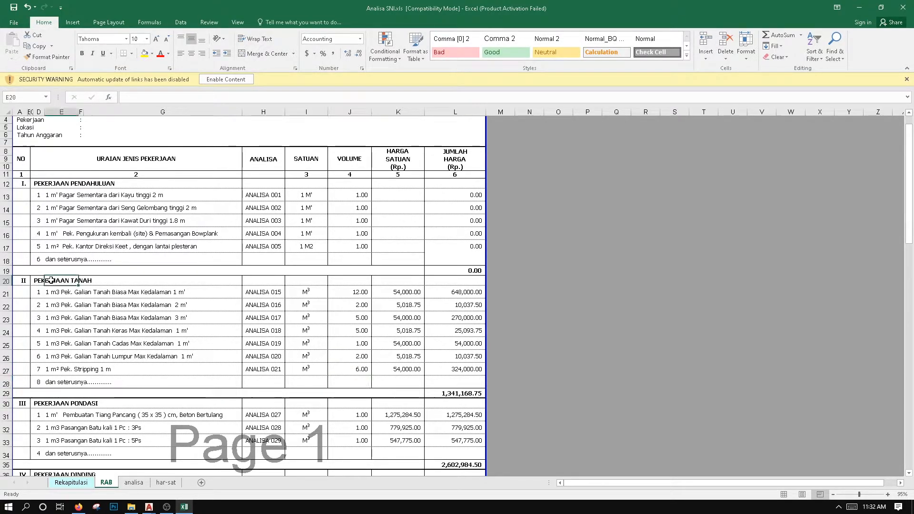
click(448, 393)
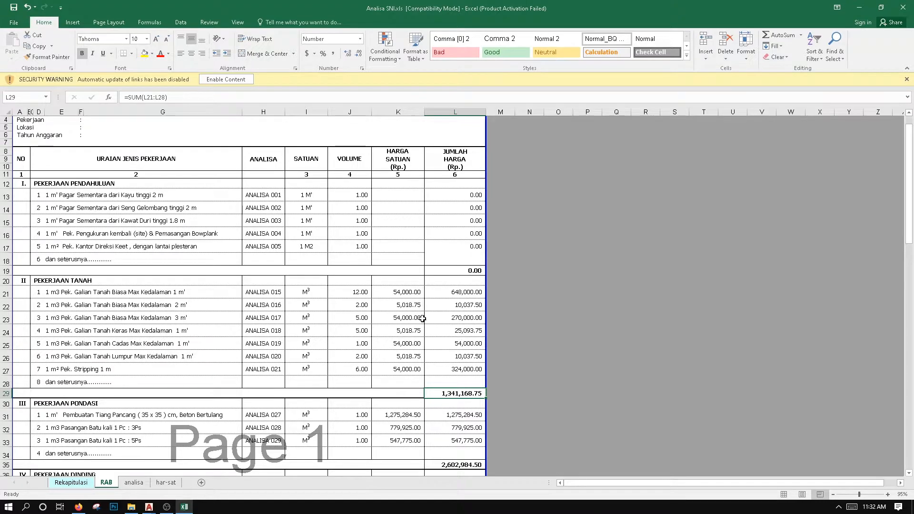
Try to fill the ANALISA 015 unit price link down through the ANALISA 021 item
click(407, 294)
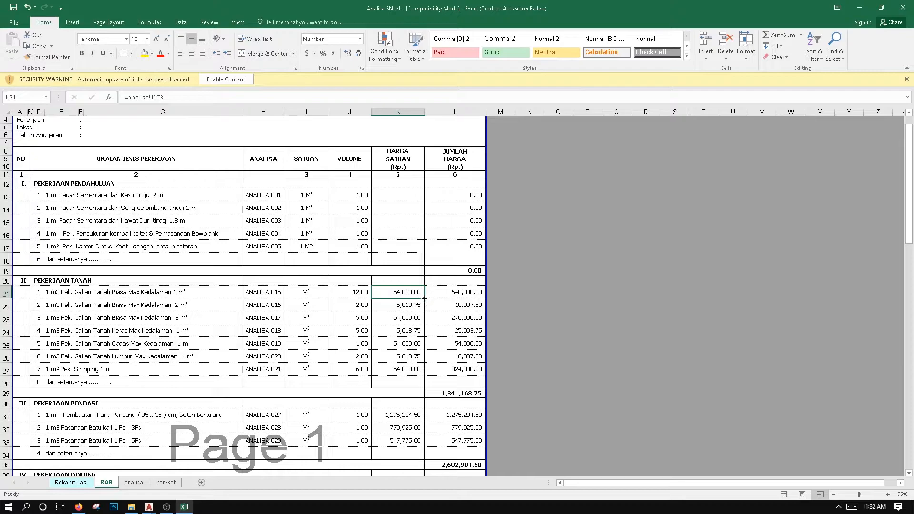
drag(422, 298, 417, 371)
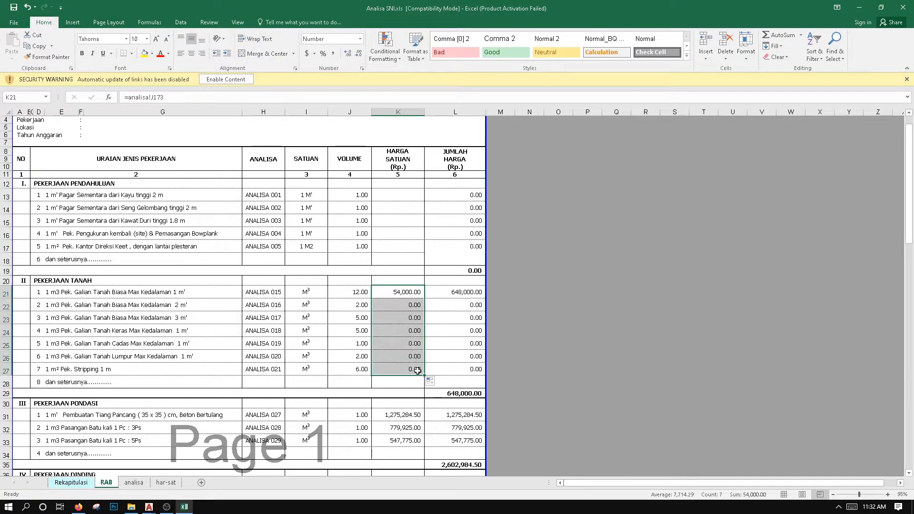
key(ctrl+z)
drag(422, 298, 409, 370)
key(ctrl+z)
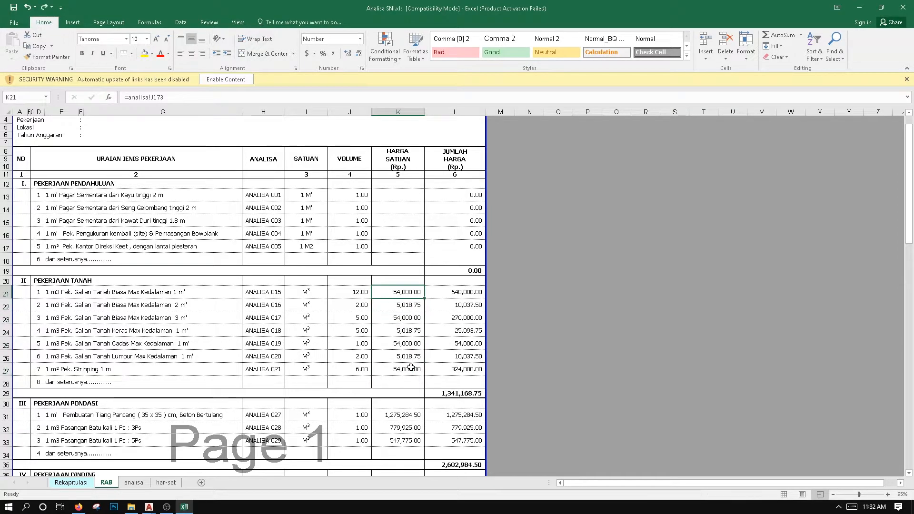
Try to copy the ANALISA 015 unit price link into the ANALISA 016 item
key(ctrl+c)
click(418, 303)
key(ctrl+v)
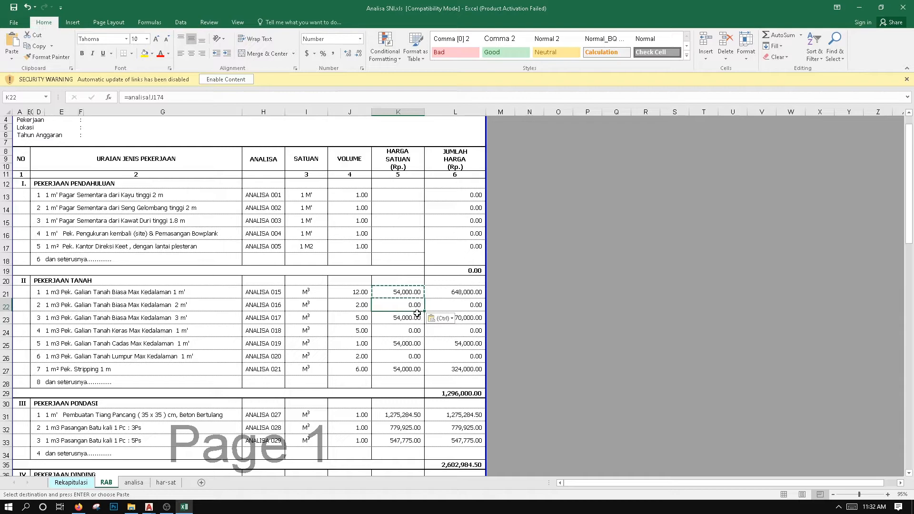
key(ctrl+z)
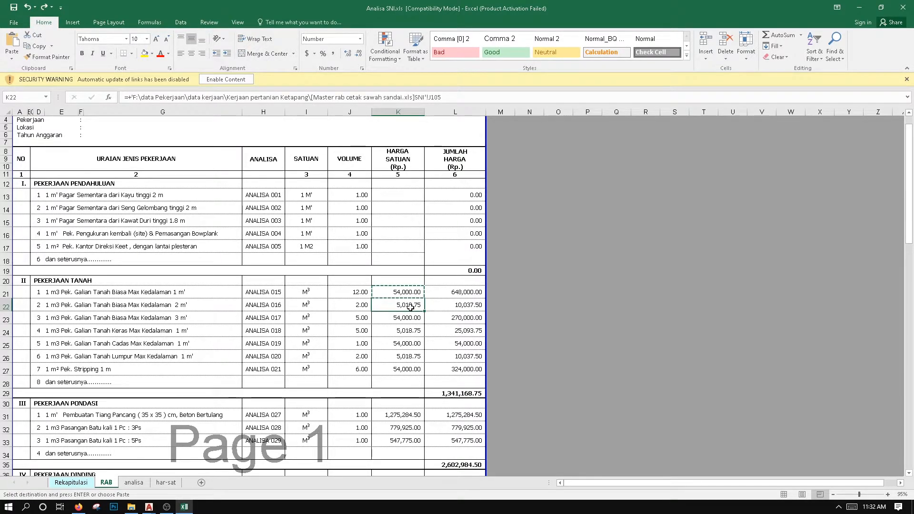
Set the ANALISA 016 unit price to 54000 and fill that value down through the ANALISA 021 item
double_click(411, 307)
key(Return)
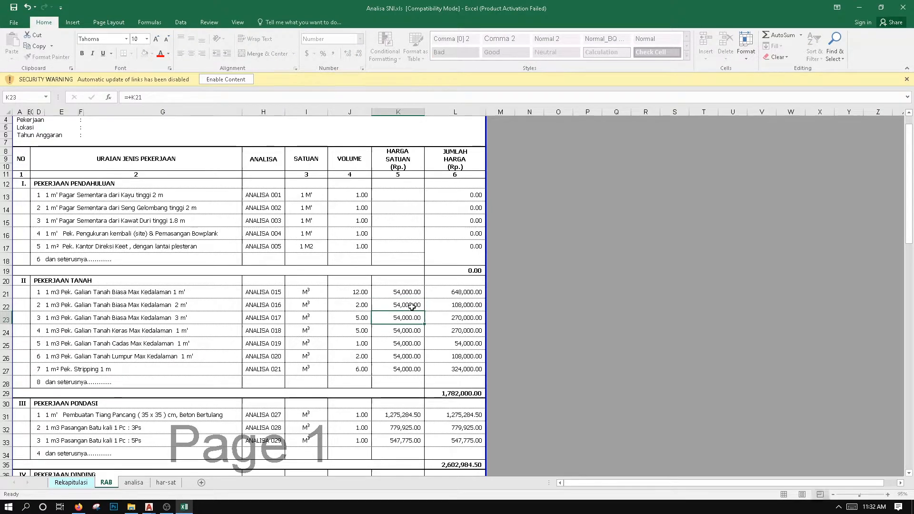
click(412, 307)
drag(423, 310, 419, 376)
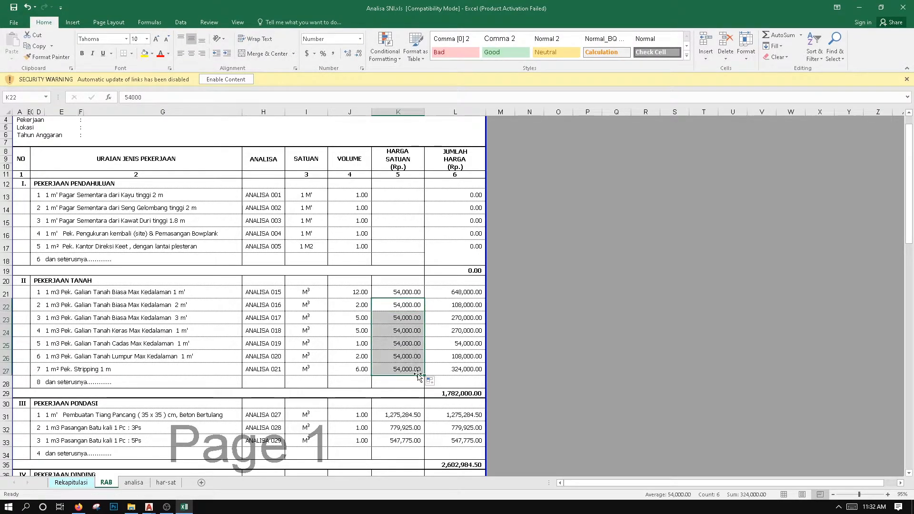
Check the amount formulas of the PEKERJAAN TANAH items and the division's subtotal against the changed unit prices
click(406, 342)
click(445, 356)
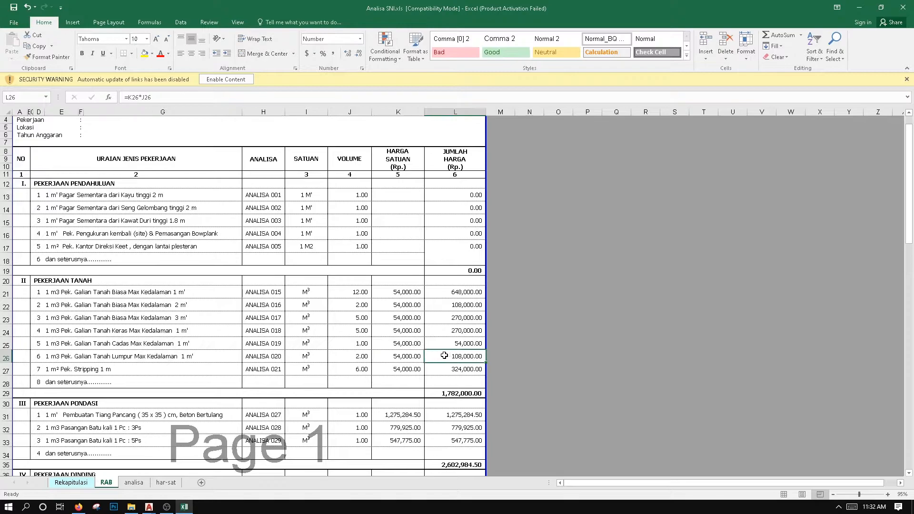
double_click(452, 319)
key(Escape)
click(453, 393)
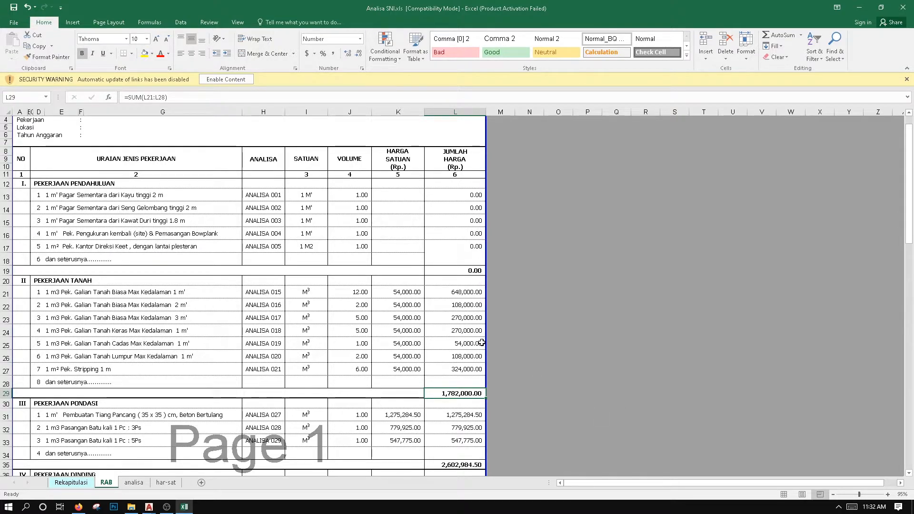
Review the job divisions on the RAB sheet and check how PEKERJAAN PENDAHULUAN's name and amount link to them on the Rekapitulasi sheet
scroll(495, 312, down, 1)
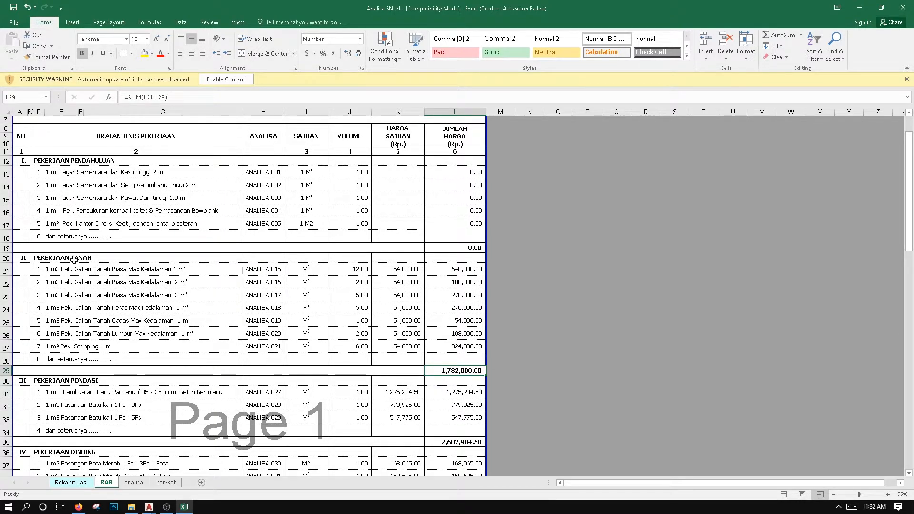
scroll(90, 257, down, 5)
scroll(94, 267, down, 4)
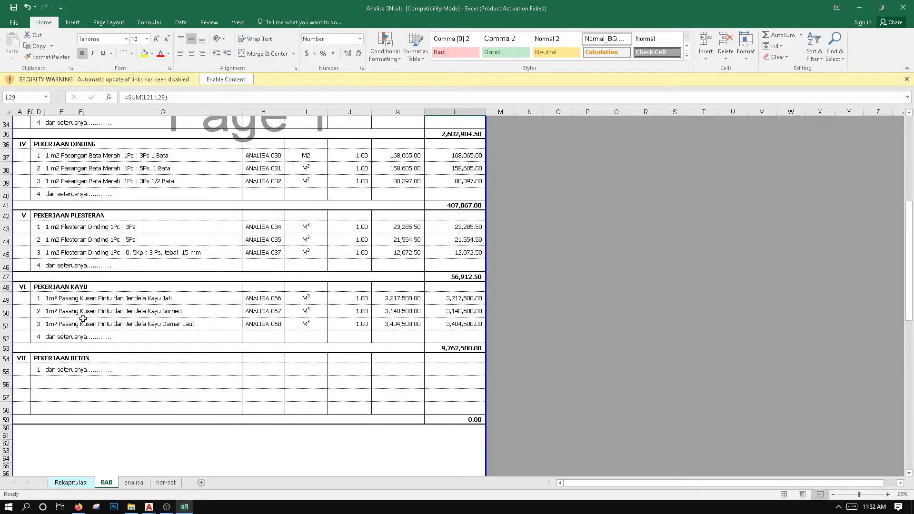
scroll(84, 323, down, 2)
scroll(84, 331, up, 9)
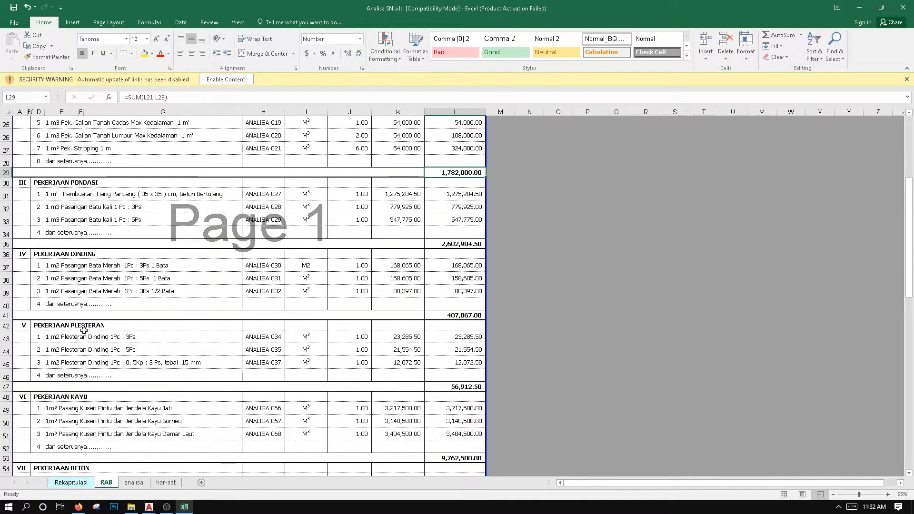
scroll(100, 317, up, 4)
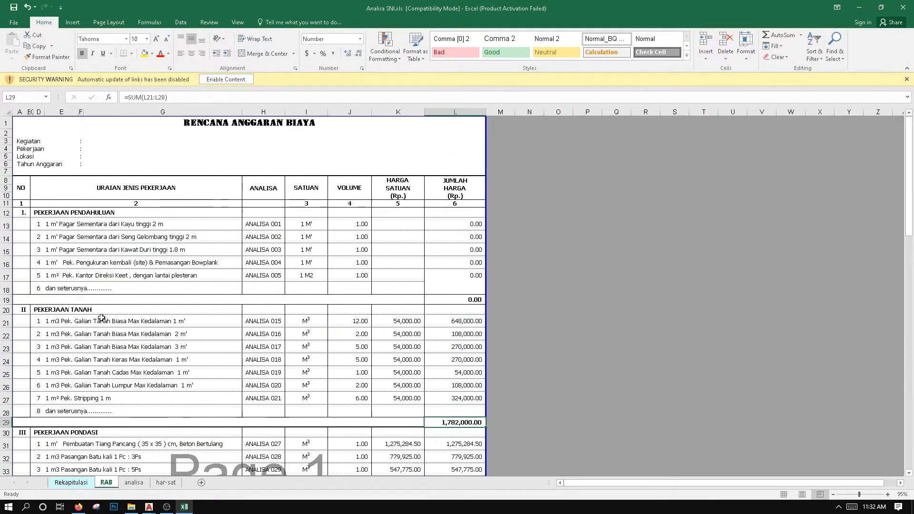
click(82, 484)
click(85, 411)
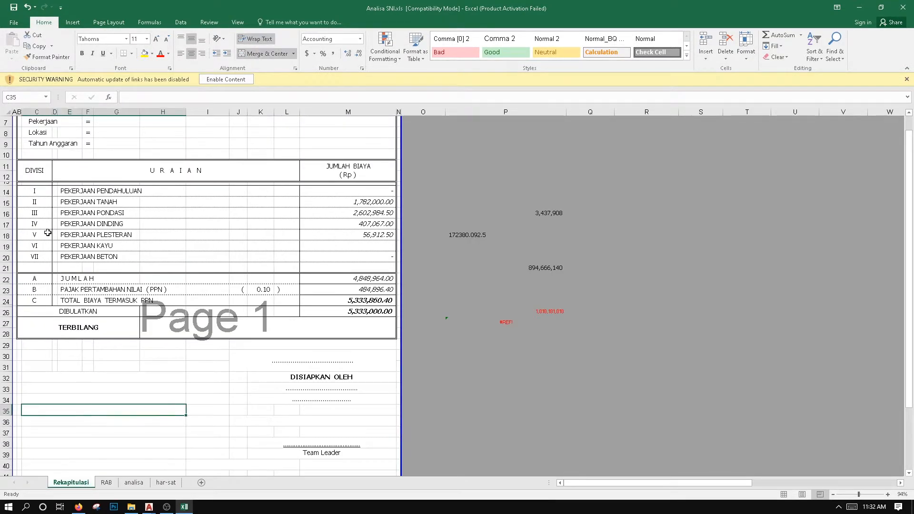
click(74, 194)
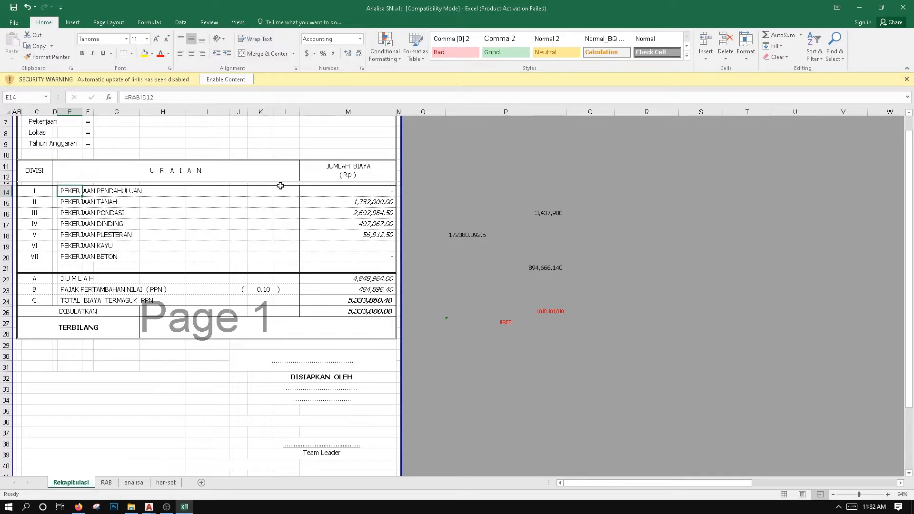
click(310, 194)
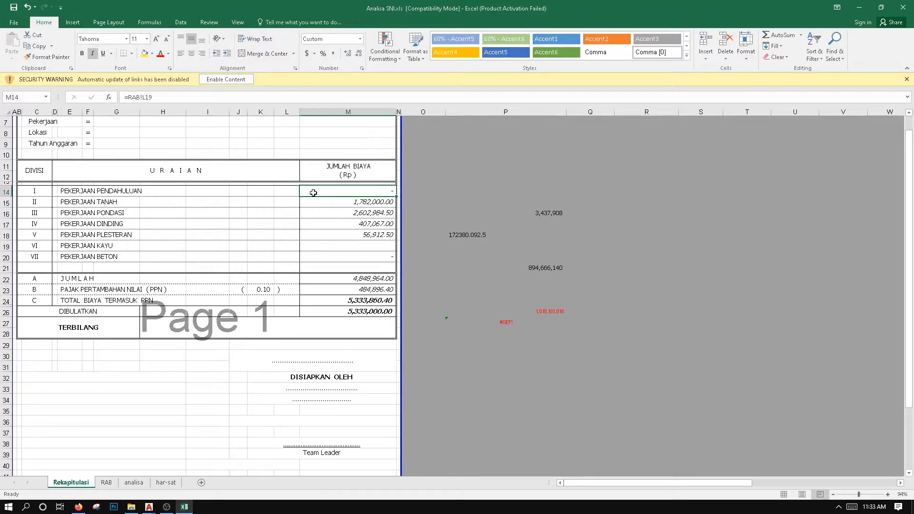
Go through the division names from PEKERJAAN PENDAHULUAN to PEKERJAAN BETON on the Rekapitulasi sheet
click(115, 193)
click(122, 203)
click(114, 216)
click(118, 226)
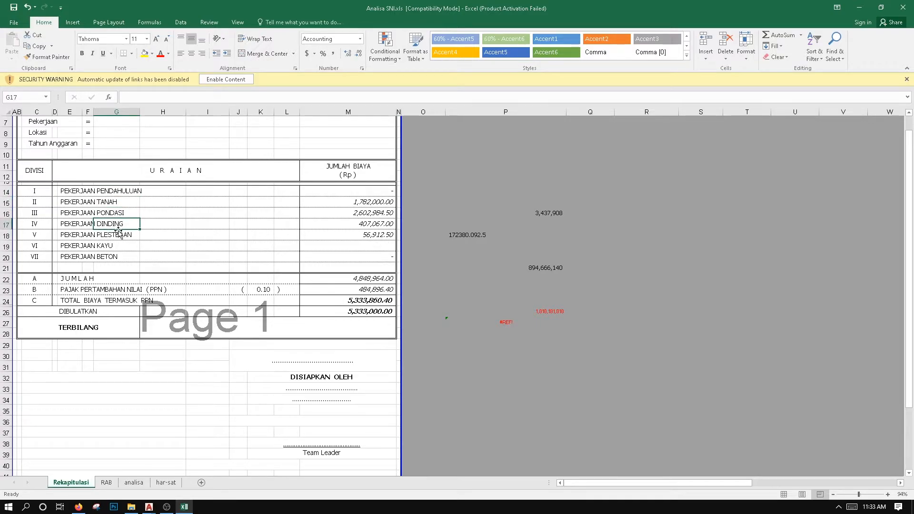
click(119, 237)
click(117, 246)
click(114, 257)
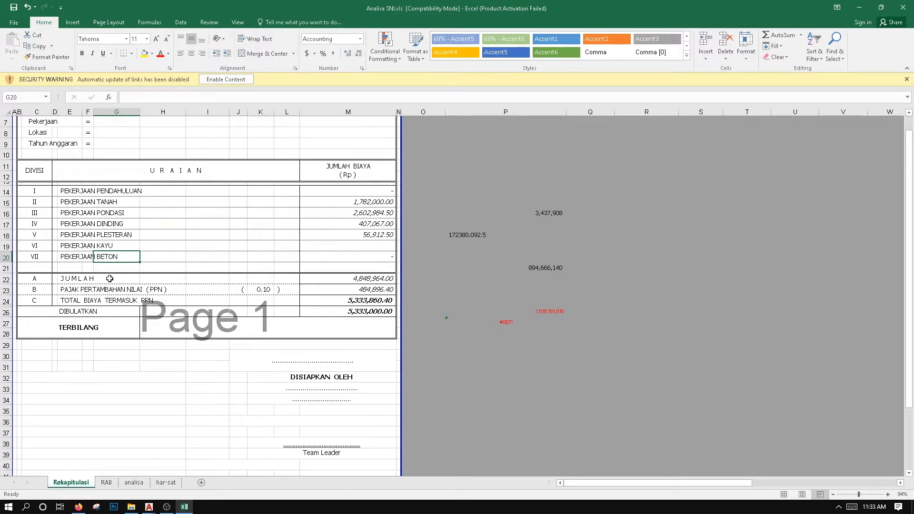
Check which RAB cell the PEKERJAAN TANAH amount on the Rekapitulasi sheet links to, leaving the formula unedited
click(122, 202)
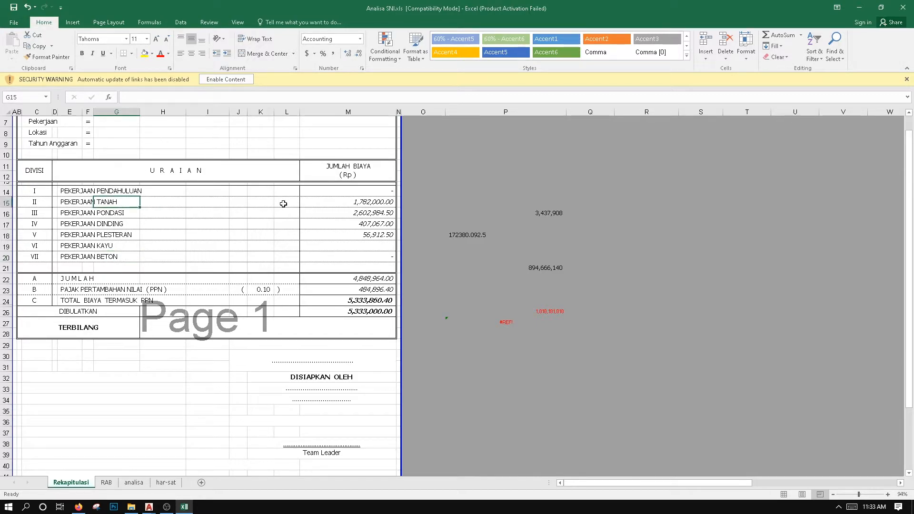
double_click(326, 204)
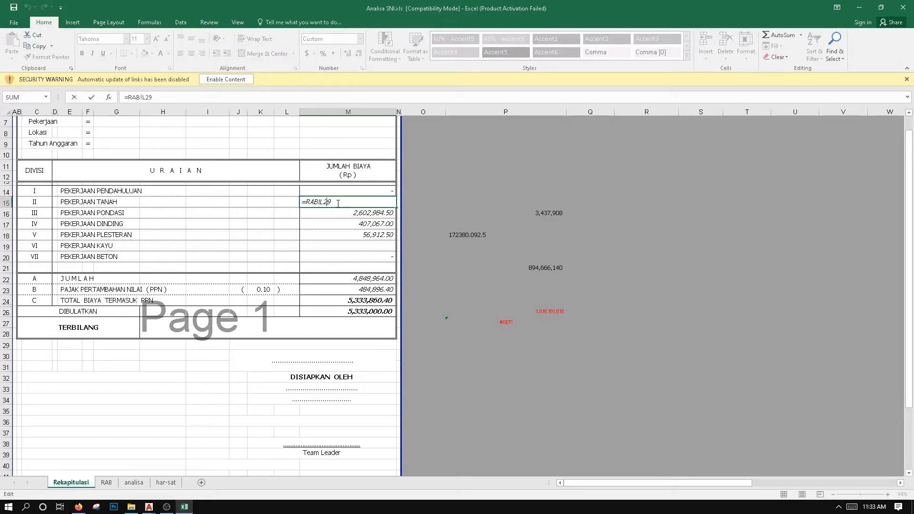
key(Escape)
double_click(335, 203)
key(Escape)
double_click(335, 203)
key(Escape)
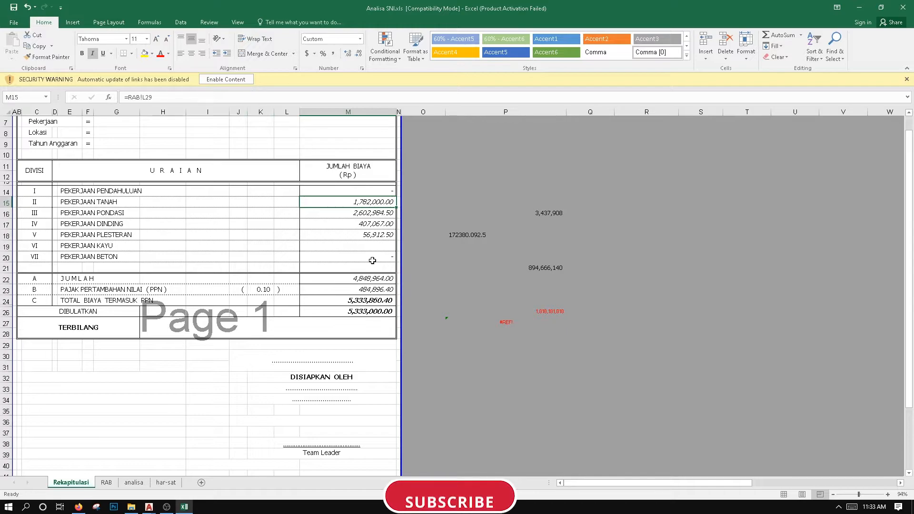
double_click(357, 204)
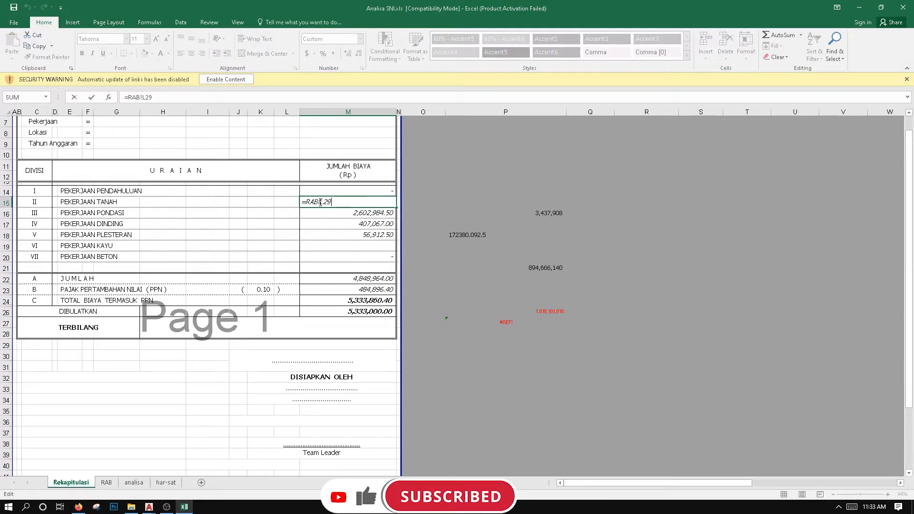
key(Escape)
Inspect the PEKERJAAN TANAH subtotal formula on the RAB sheet and the unit prices of that division's items
click(106, 482)
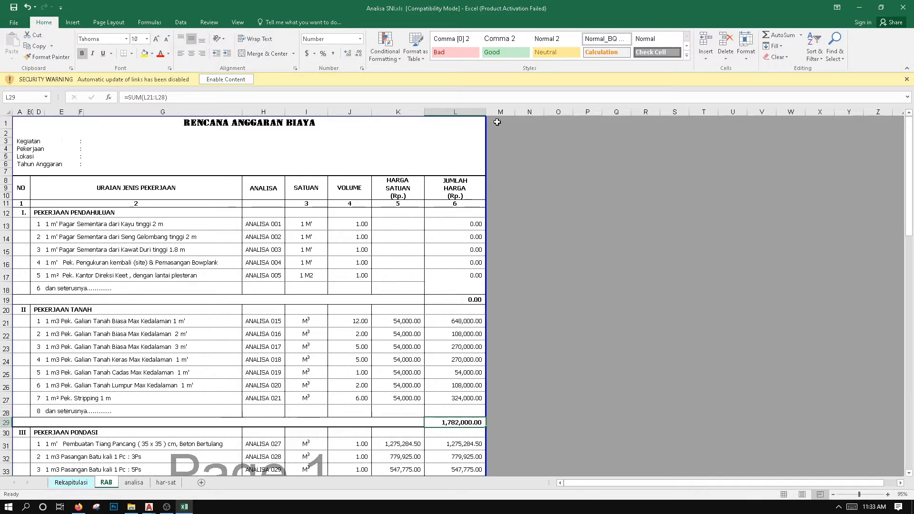
double_click(443, 423)
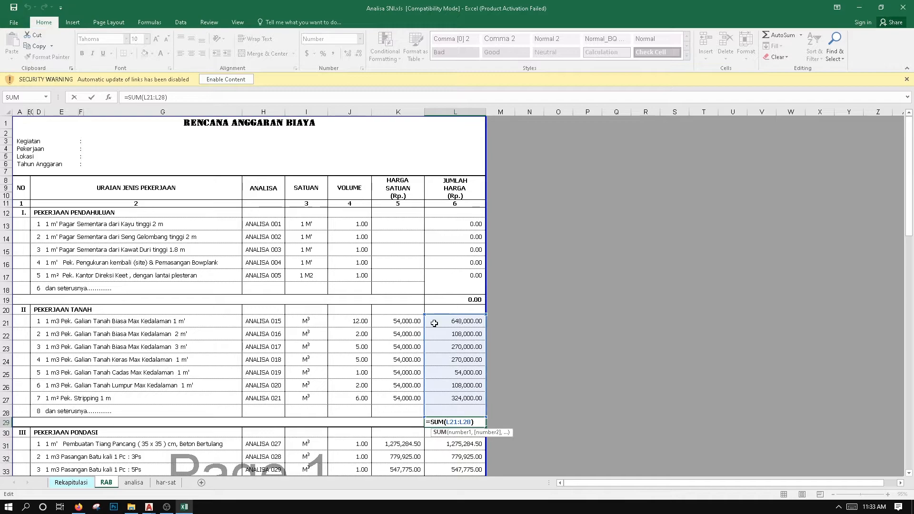
key(Escape)
drag(397, 321, 397, 395)
Review the labour coefficients and wages of the PEKERJAAN TANAH items from ANALISA 015 onward on the analisa sheet
click(128, 482)
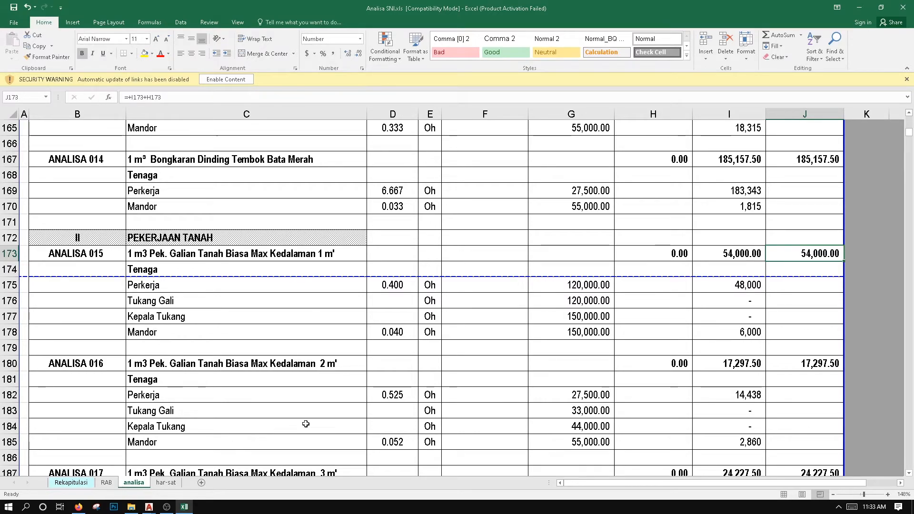
scroll(510, 255, down, 2)
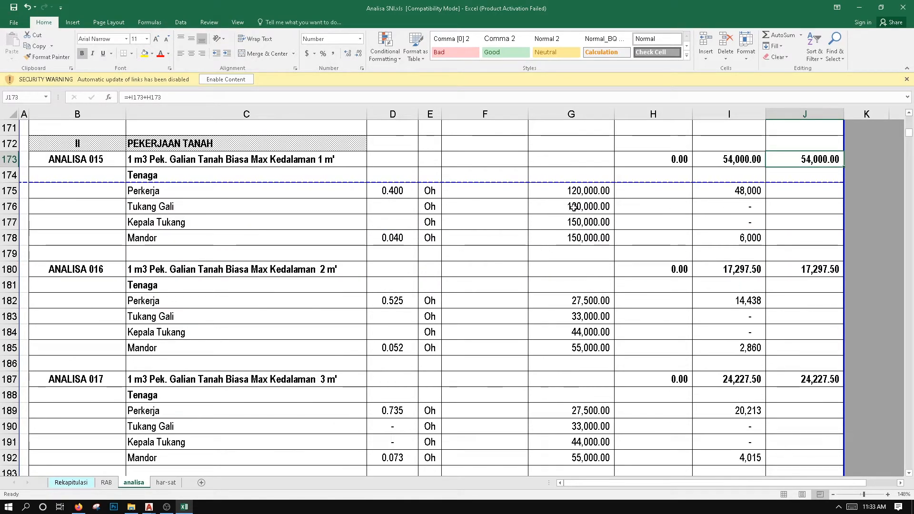
scroll(584, 234, down, 1)
scroll(578, 262, down, 1)
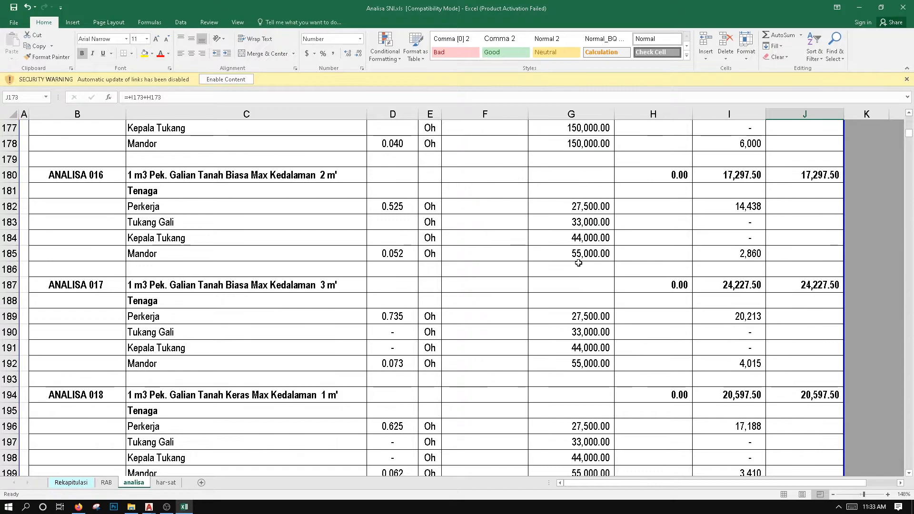
scroll(578, 285, down, 2)
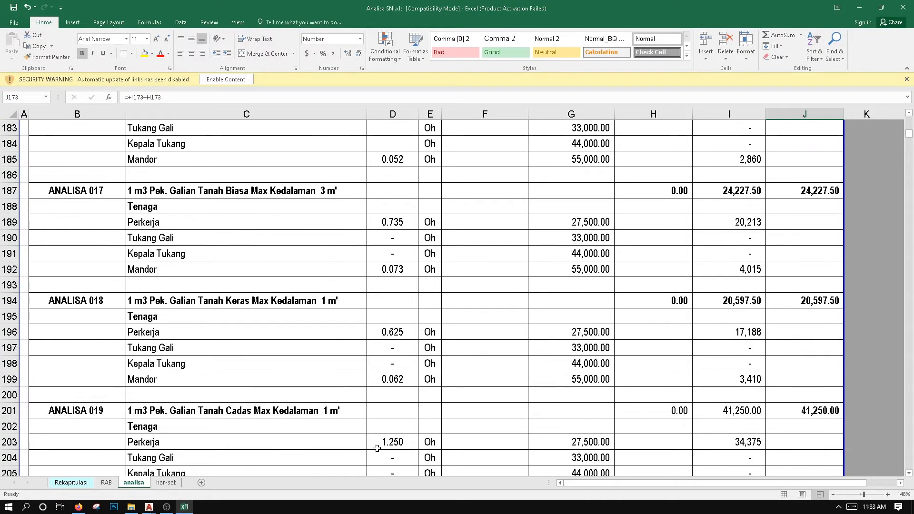
Examine the JENIS UPAH wage list on the har-sat sheet, including its empty SPESIFIKASI column
click(165, 482)
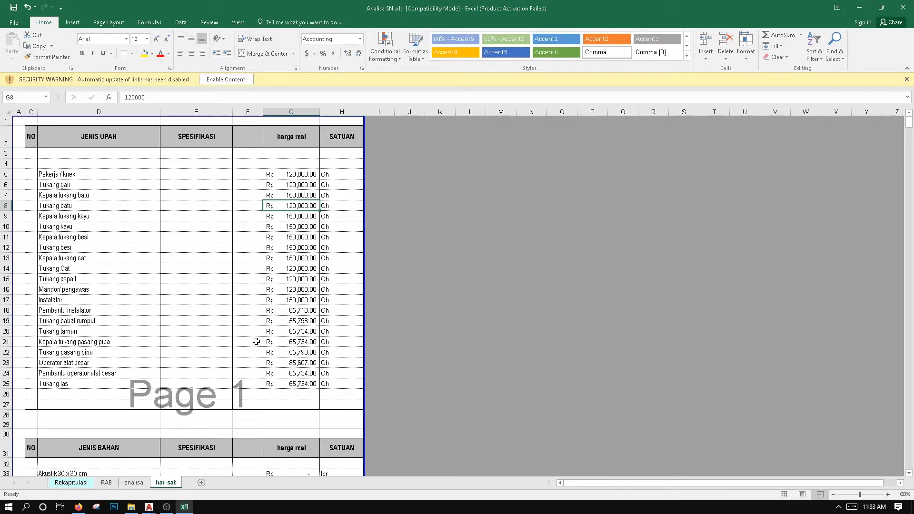
click(207, 273)
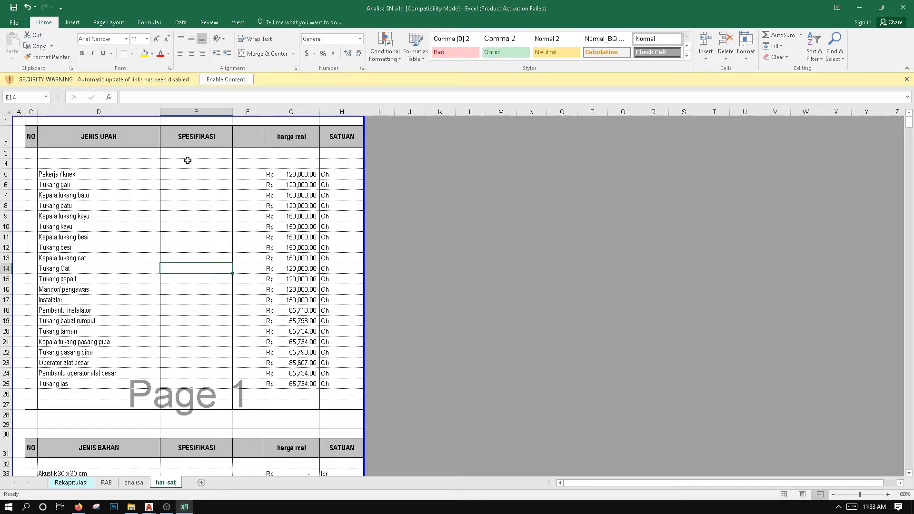
drag(187, 163, 176, 389)
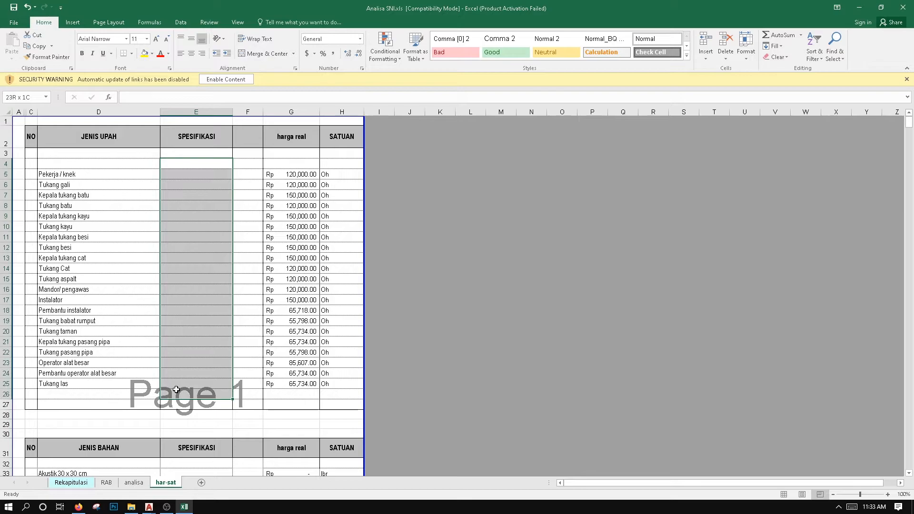
click(177, 361)
drag(199, 174, 188, 379)
click(188, 379)
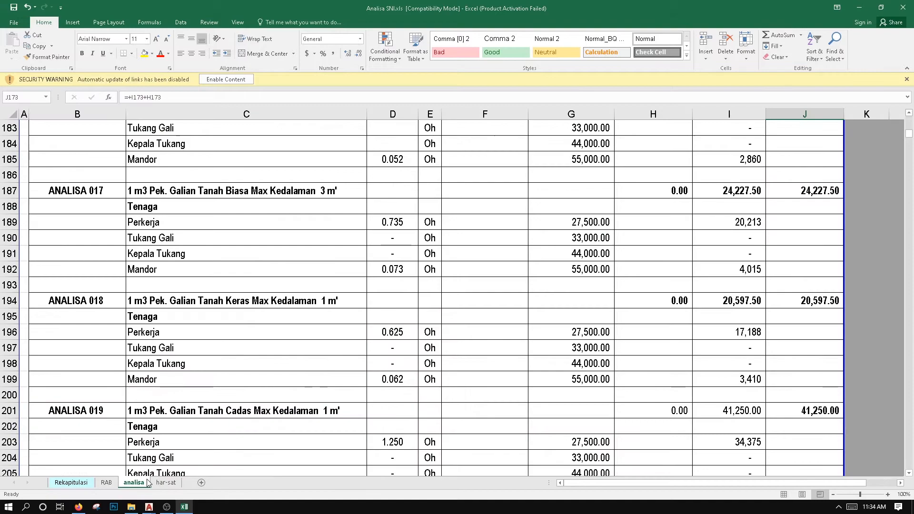
Compare the analisa, RAB and Rekapitulasi sheets with the har-sat sheet's JENIS BAHAN list to trace how the sheets connect
click(134, 482)
click(114, 483)
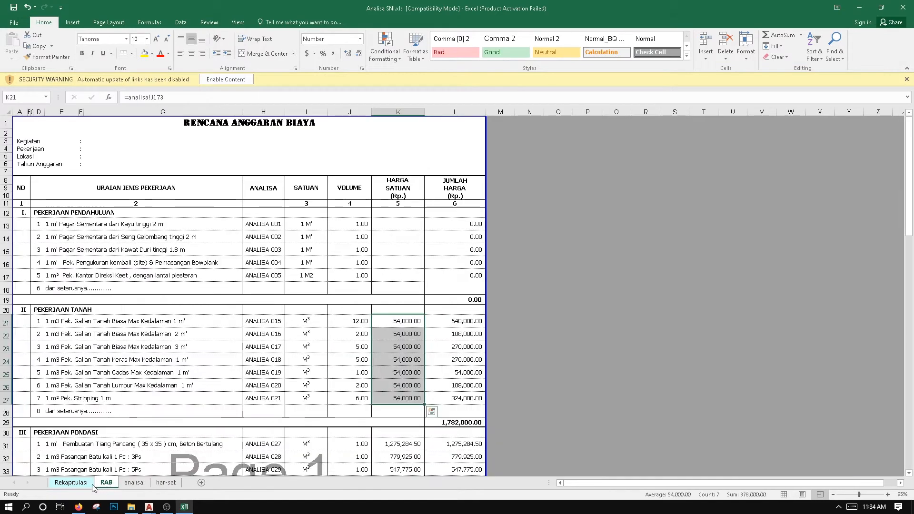
click(71, 482)
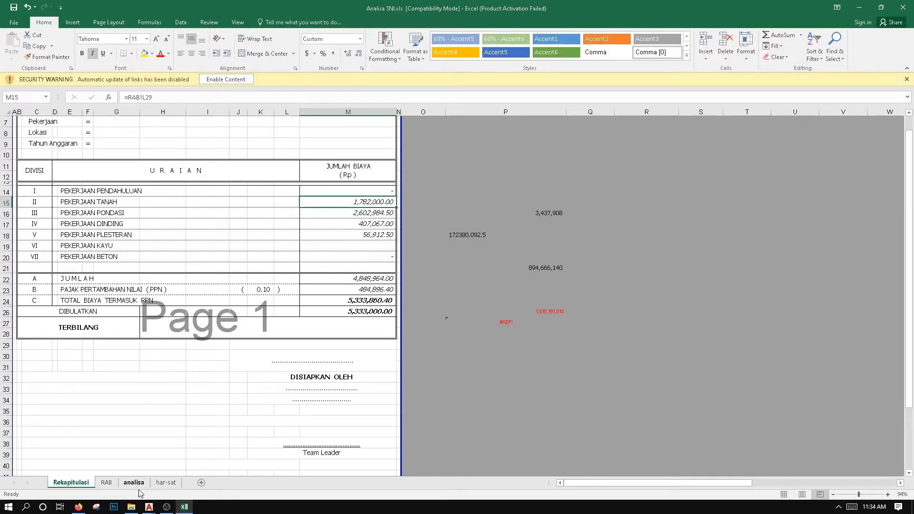
click(166, 483)
scroll(256, 213, down, 6)
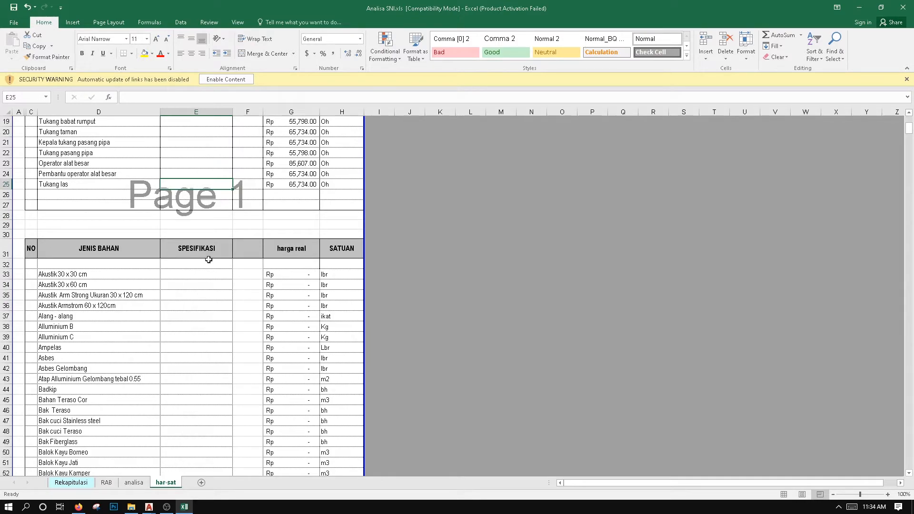
scroll(205, 268, down, 2)
click(135, 483)
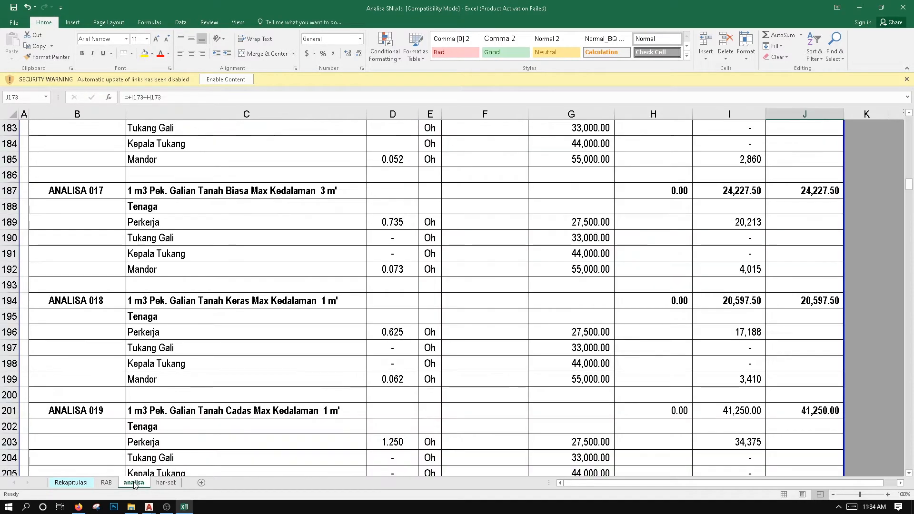
scroll(236, 369, down, 4)
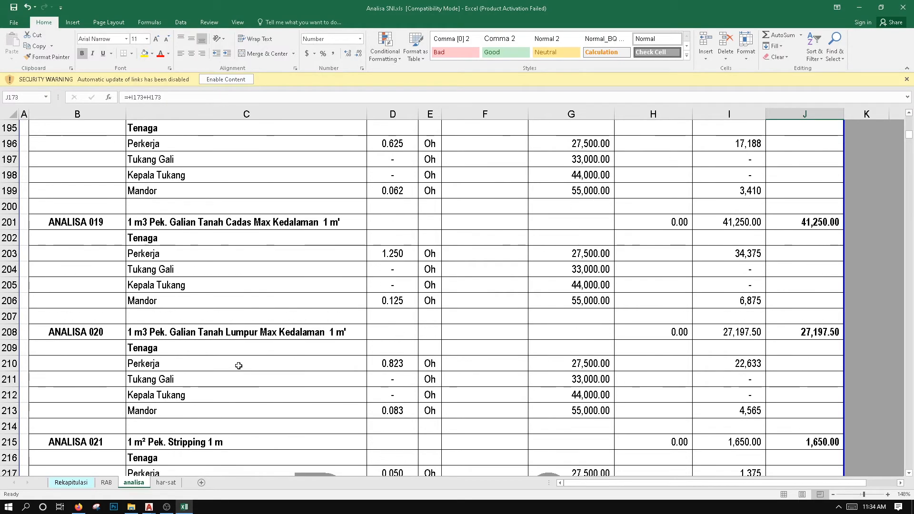
click(166, 482)
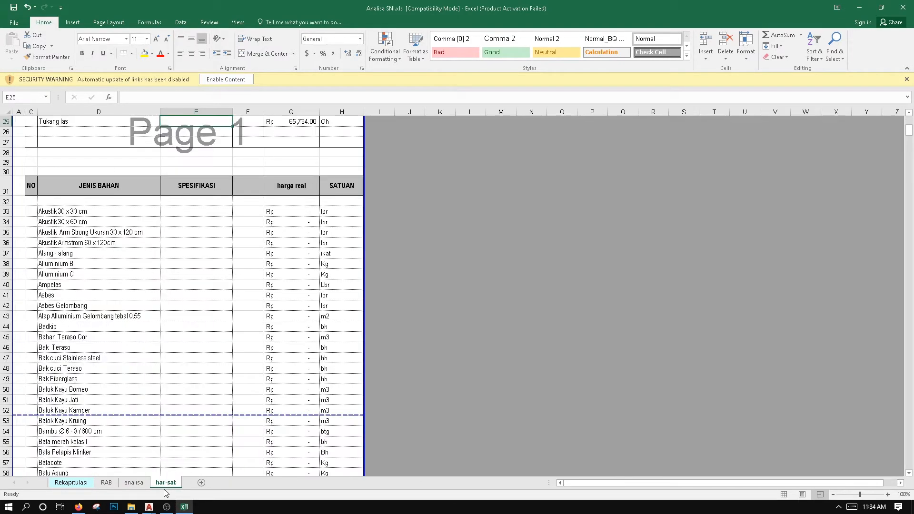
click(141, 484)
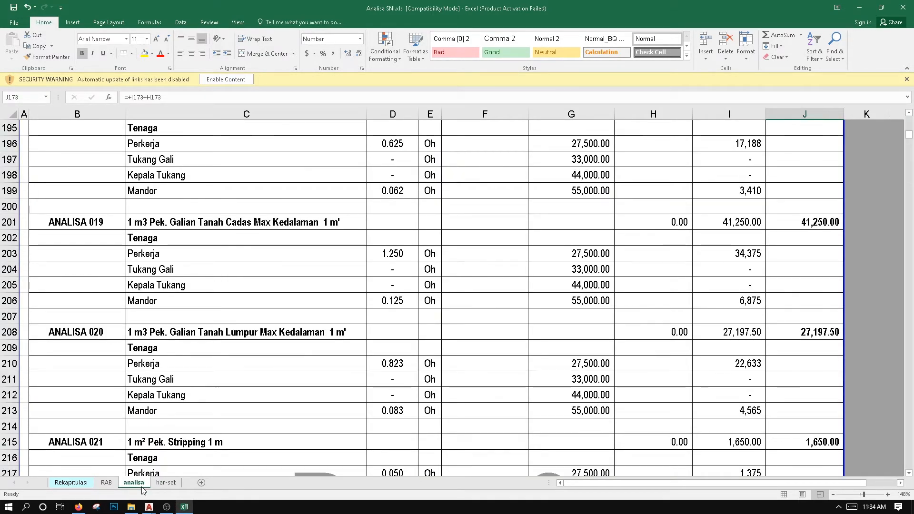
Review the RAB sheet's divisions from PEKERJAAN PENDAHULUAN to PEKERJAAN BETON and inspect the PEKERJAAN KAYU subtotal formula
click(106, 482)
click(184, 328)
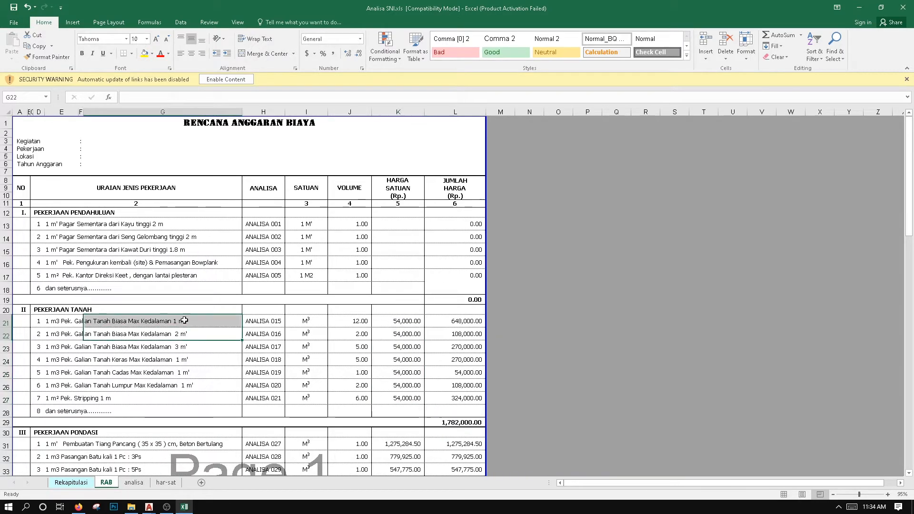
click(313, 202)
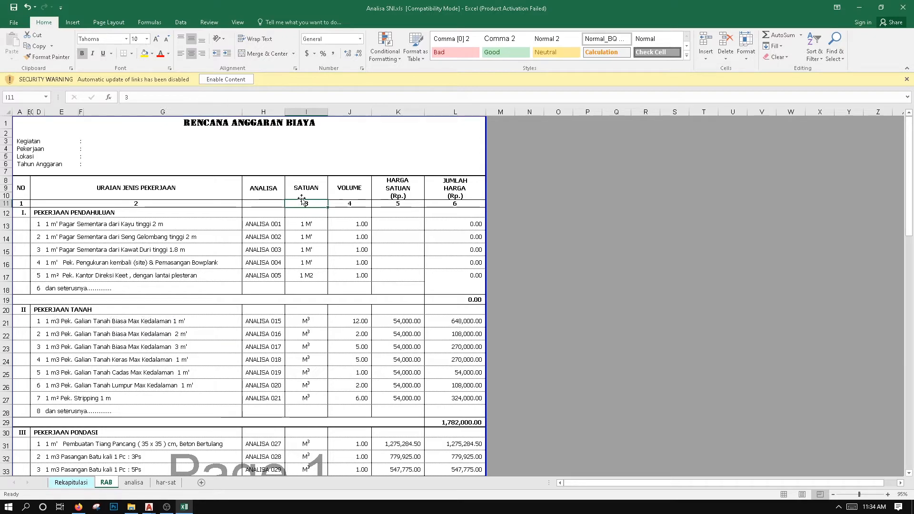
scroll(335, 253, down, 1)
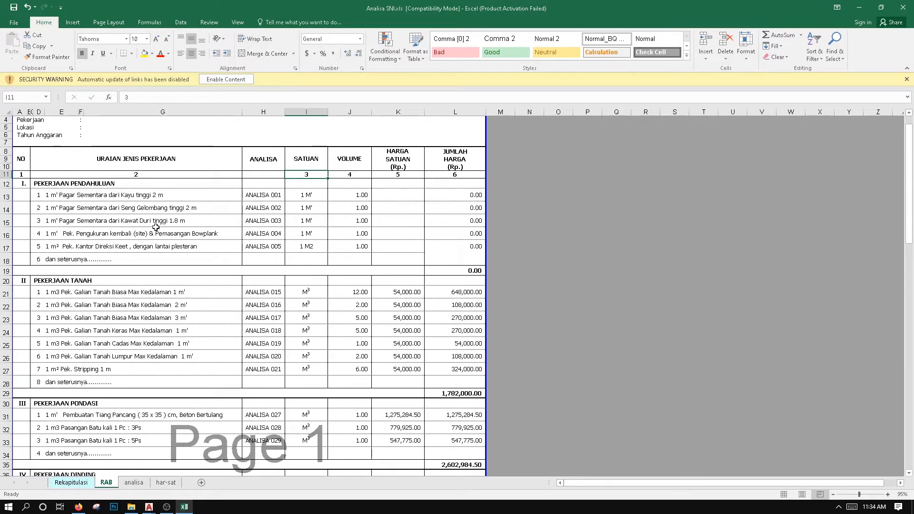
scroll(153, 262, down, 4)
scroll(134, 268, down, 1)
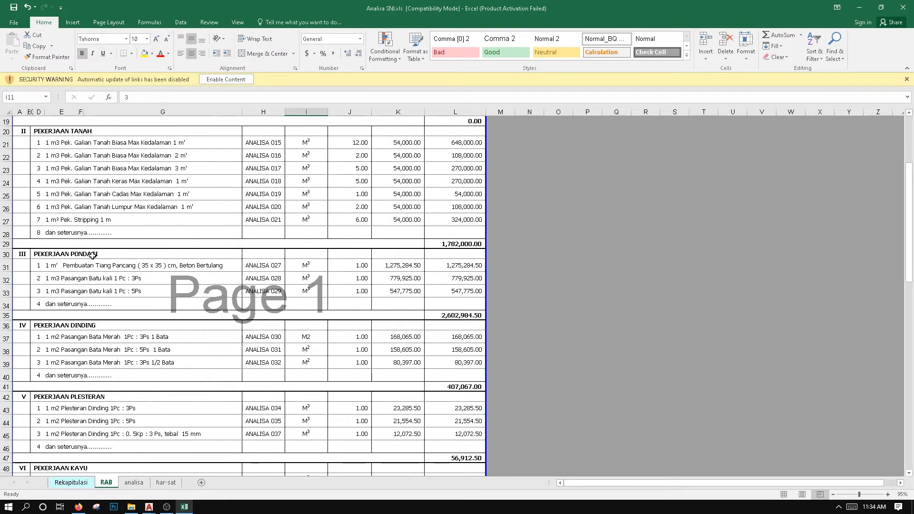
scroll(93, 255, up, 4)
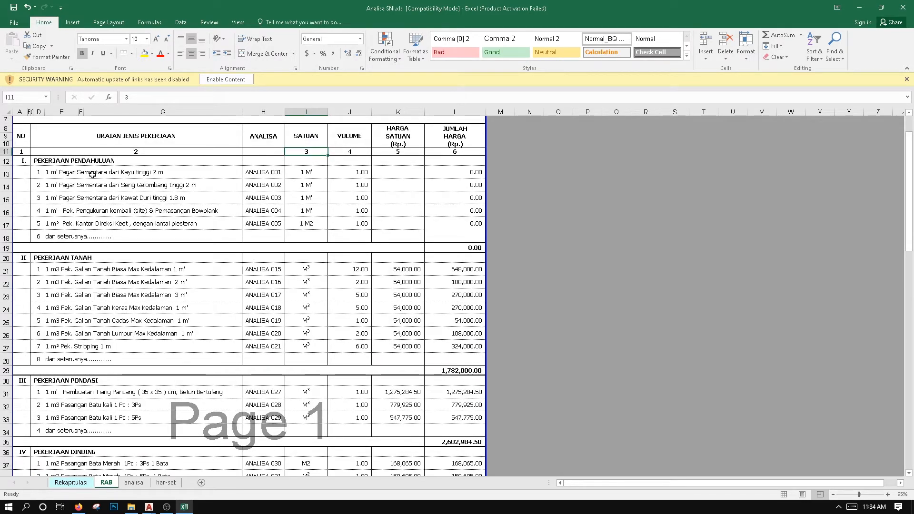
scroll(99, 231, down, 2)
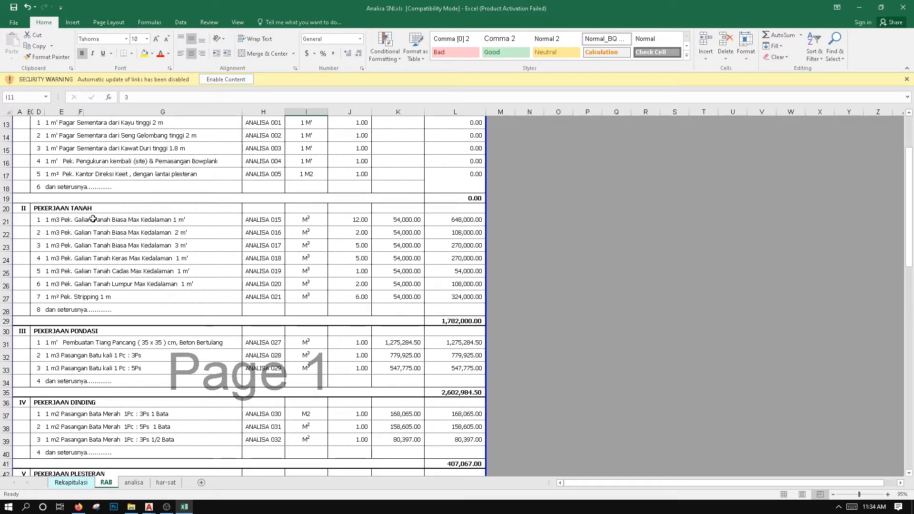
scroll(93, 219, down, 3)
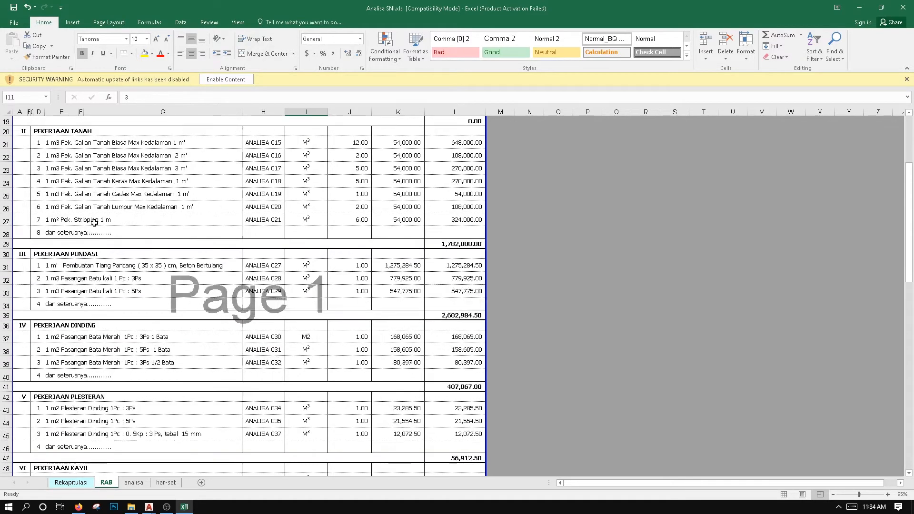
scroll(94, 222, down, 3)
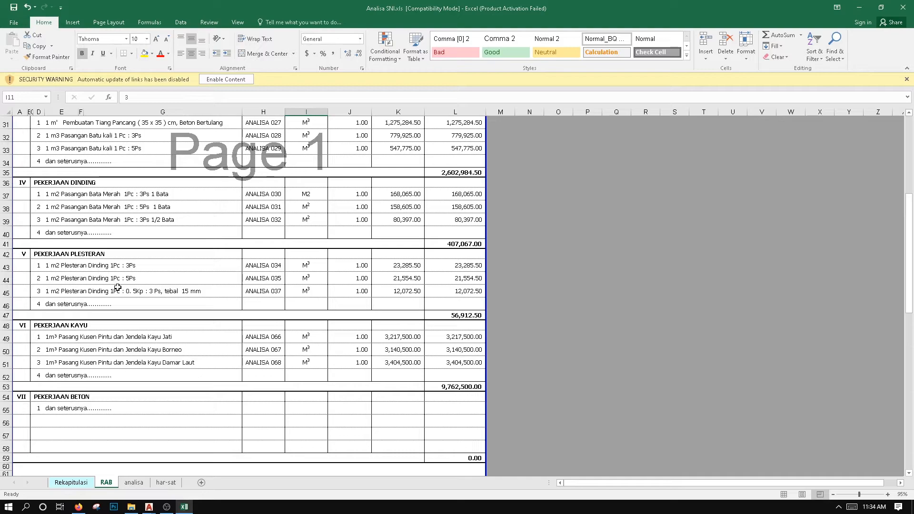
click(437, 386)
scroll(440, 399, down, 2)
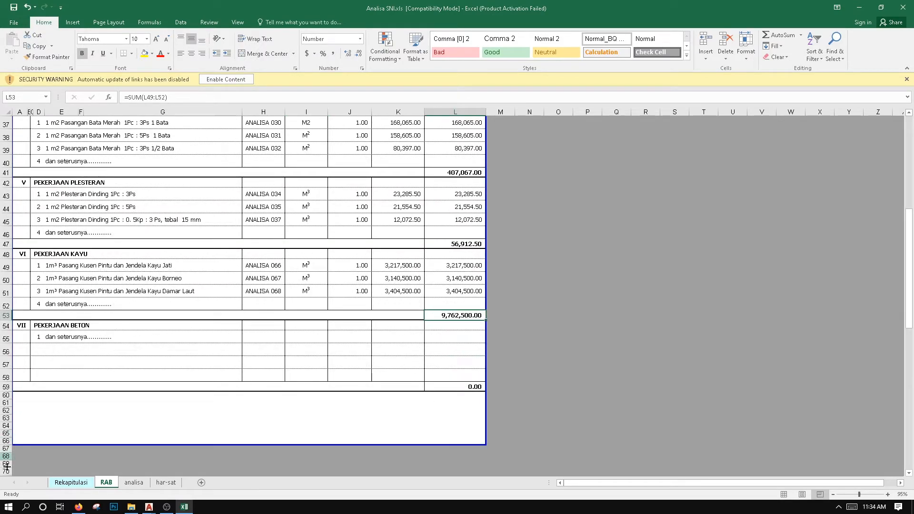
Review the division names on the Rekapitulasi sheet and inspect the JUMLAH sum formula
click(83, 483)
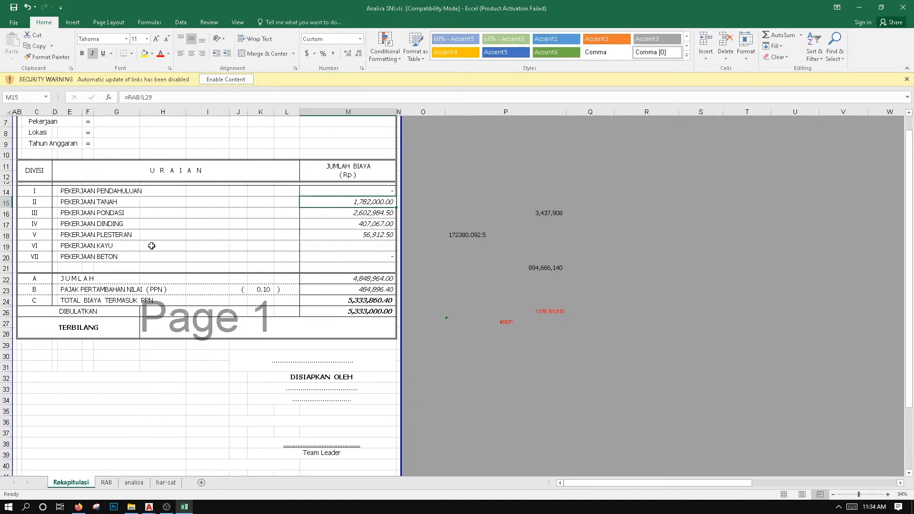
drag(67, 190, 70, 257)
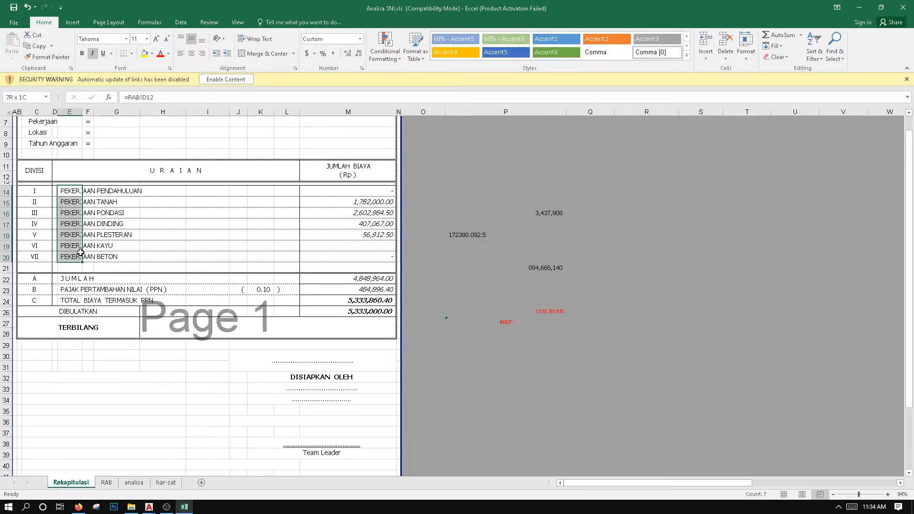
double_click(335, 280)
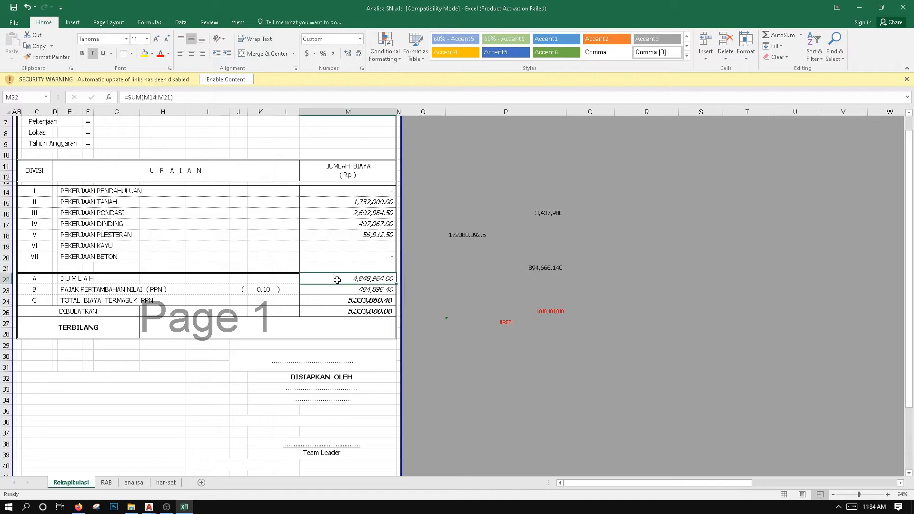
key(Escape)
Inspect the PAJAK PERTAMBAHAN NILAI (PPN) formula together with the tax rate and JUMLAH cells it refers to
click(342, 292)
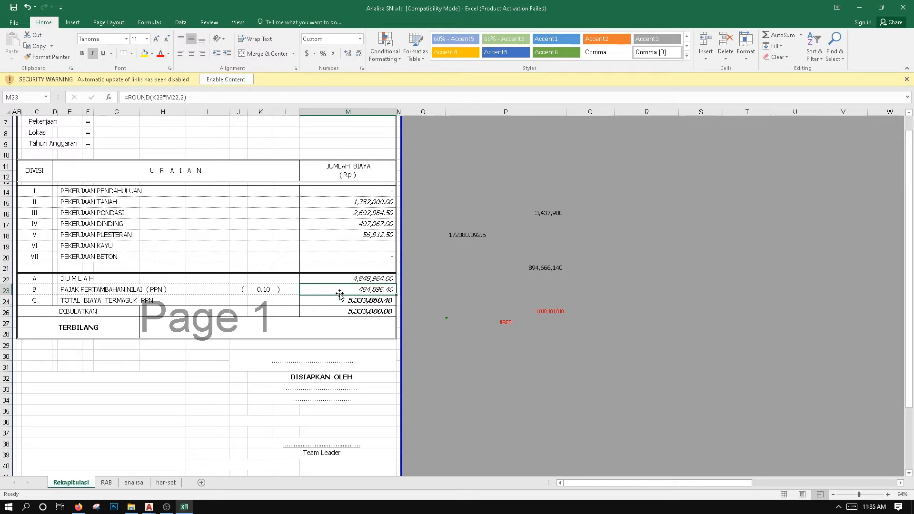
click(258, 287)
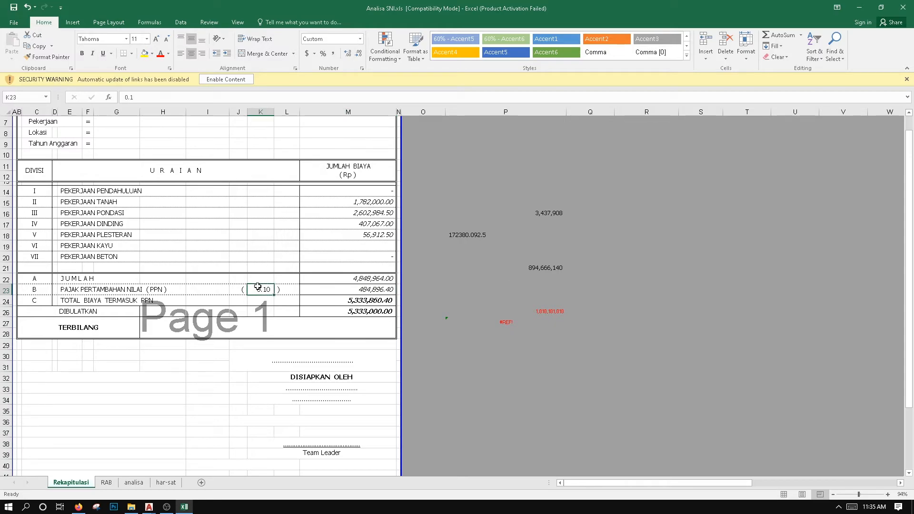
click(337, 281)
click(269, 288)
click(345, 291)
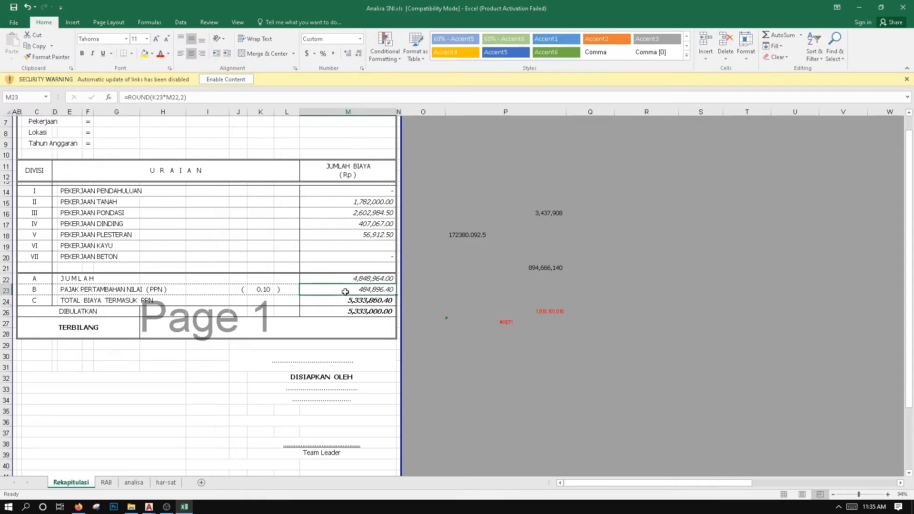
double_click(345, 291)
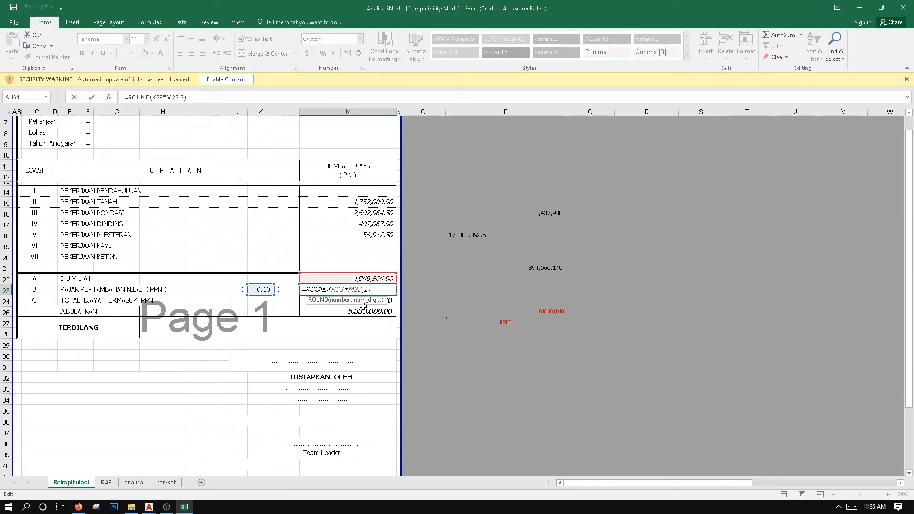
key(Escape)
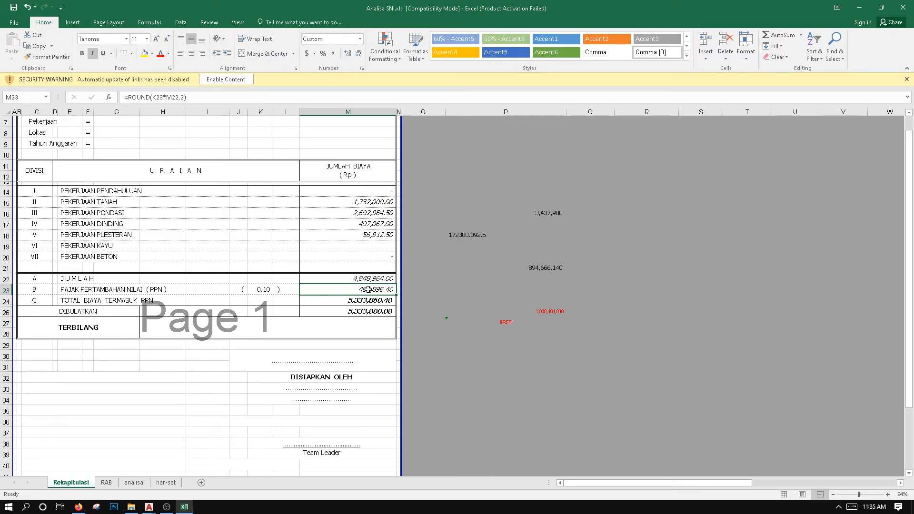
Inspect the TOTAL BIAYA TERMASUK PPN formula, the amounts it adds, and the DIBULATKAN rounding formula
click(71, 300)
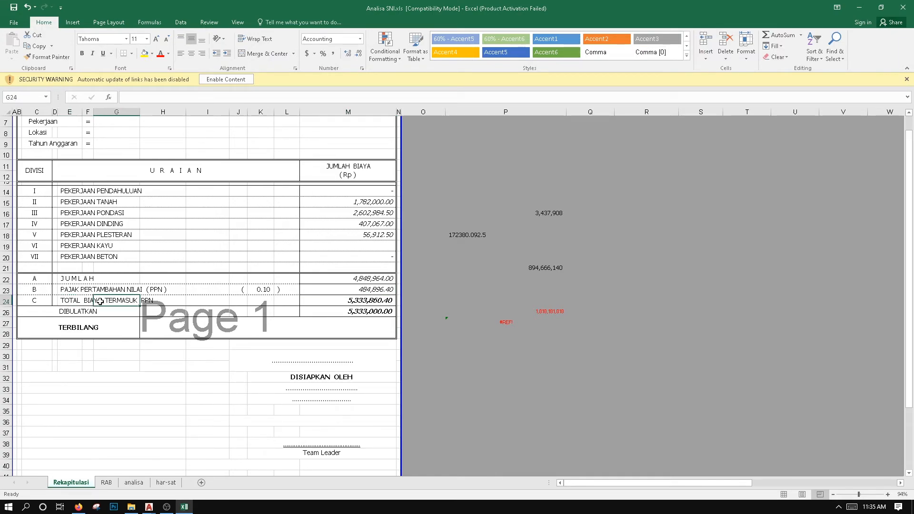
click(336, 305)
click(336, 304)
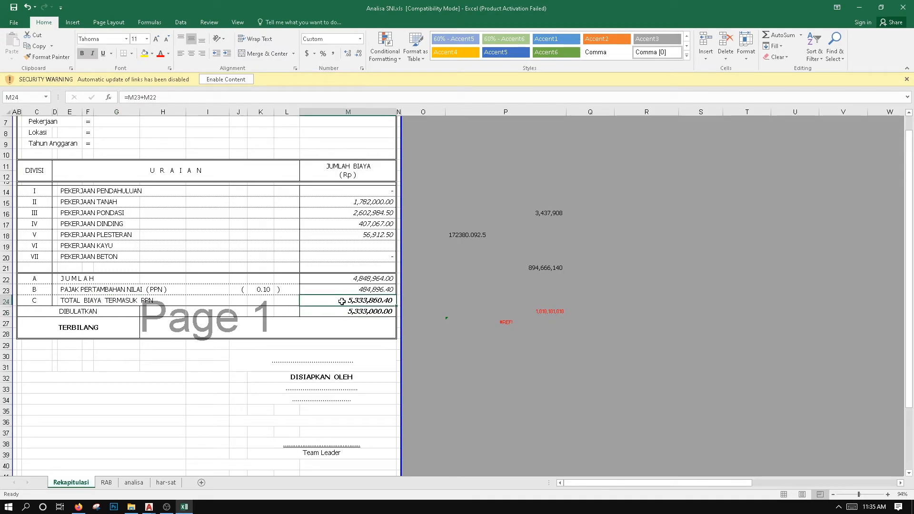
click(356, 280)
click(358, 290)
click(355, 301)
click(350, 314)
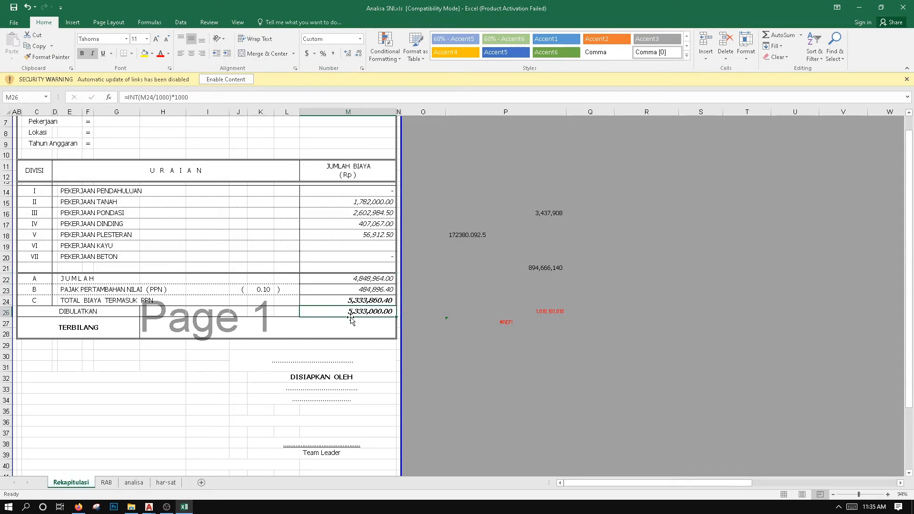
Review the whole Rekapitulasi Biaya page, from its title and project fields to the signature block
scroll(318, 390, down, 2)
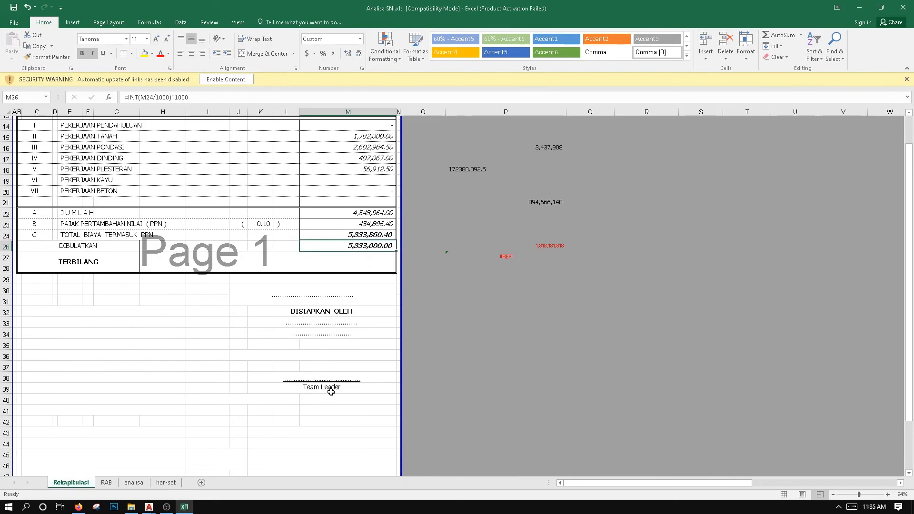
scroll(247, 261, up, 5)
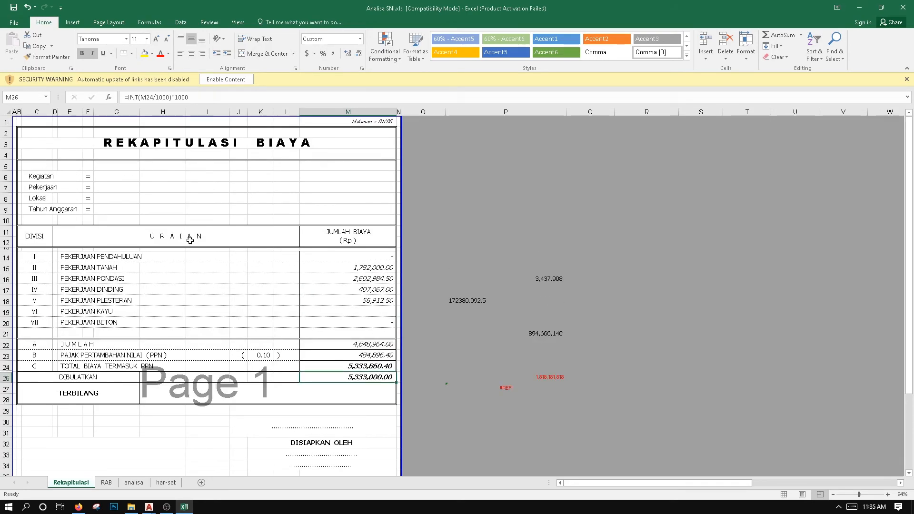
scroll(173, 240, down, 4)
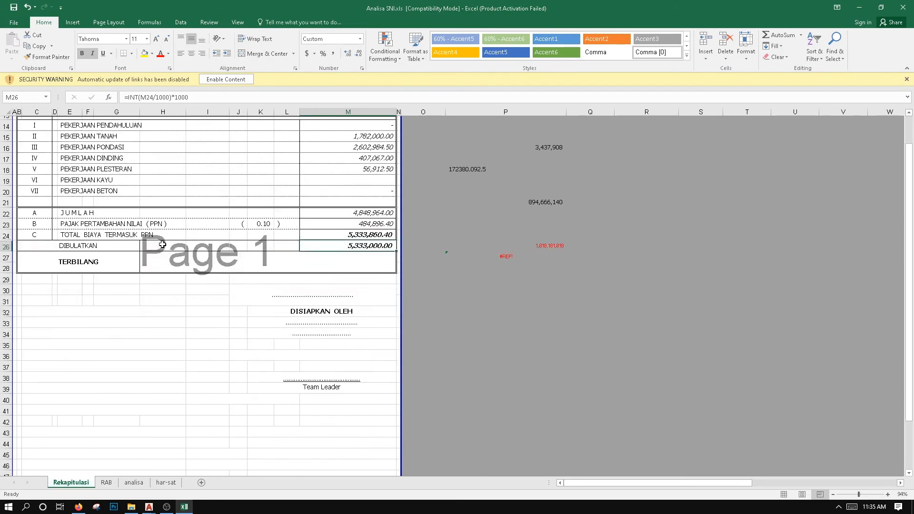
scroll(163, 258, up, 3)
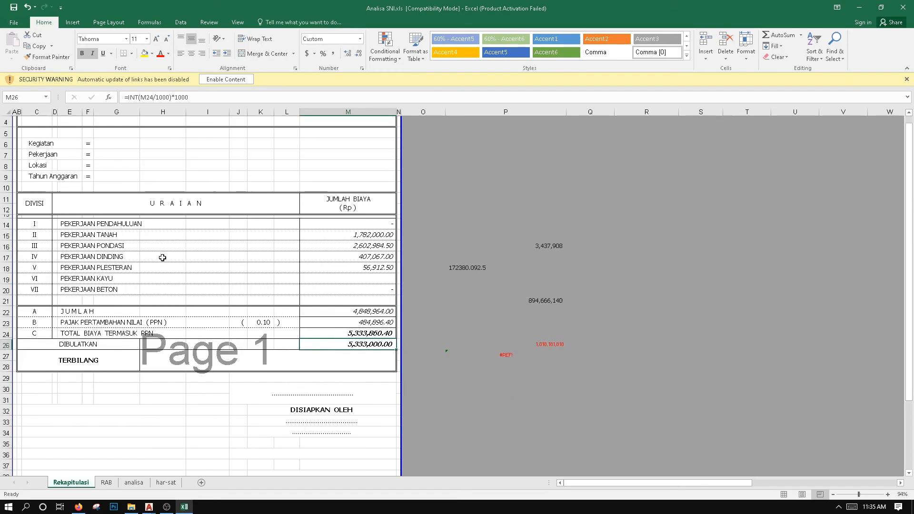
Examine the JENIS BAHAN list on the har-sat sheet from Akustik to Kunci Selot, and return to the analisa sheet
click(105, 482)
click(129, 483)
click(163, 483)
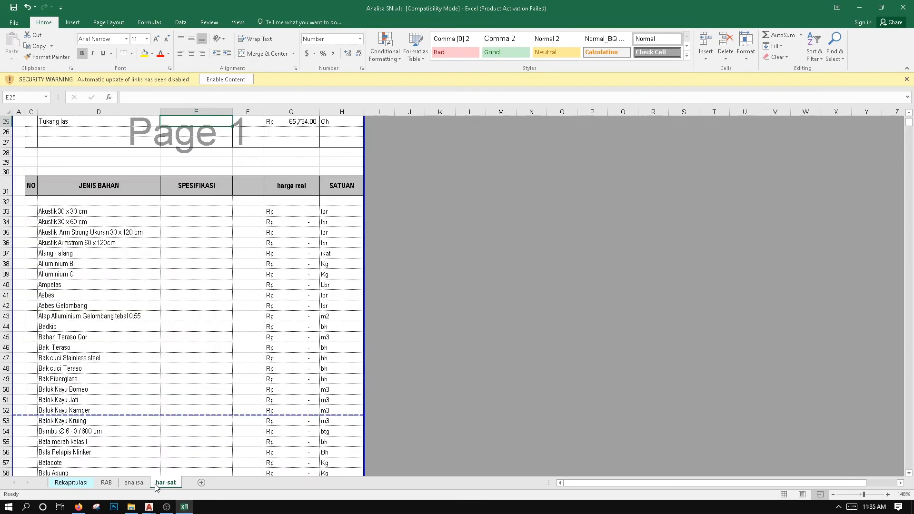
scroll(199, 351, down, 1)
scroll(199, 351, down, 11)
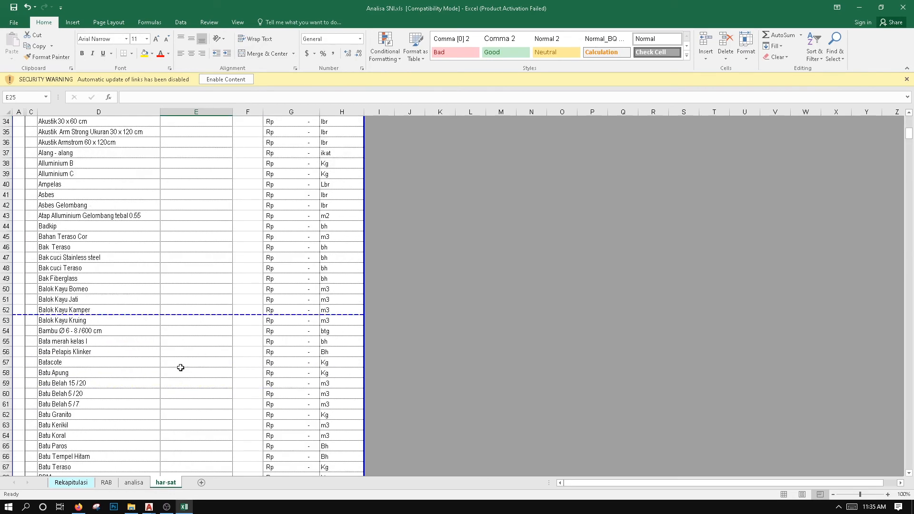
scroll(166, 324, down, 11)
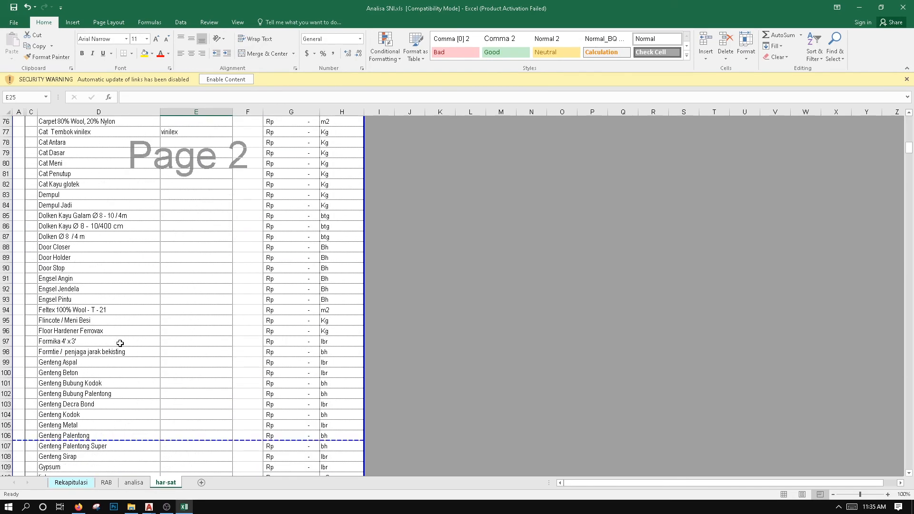
scroll(133, 370, down, 3)
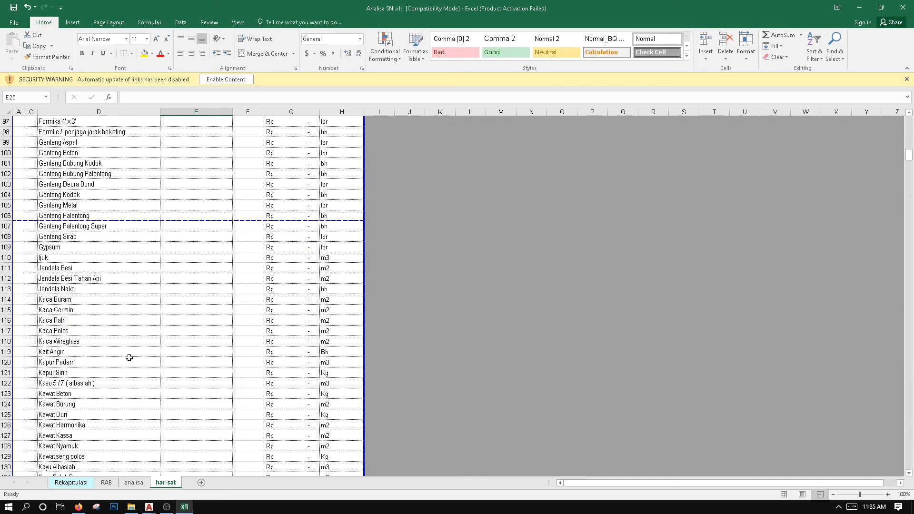
scroll(124, 361, down, 5)
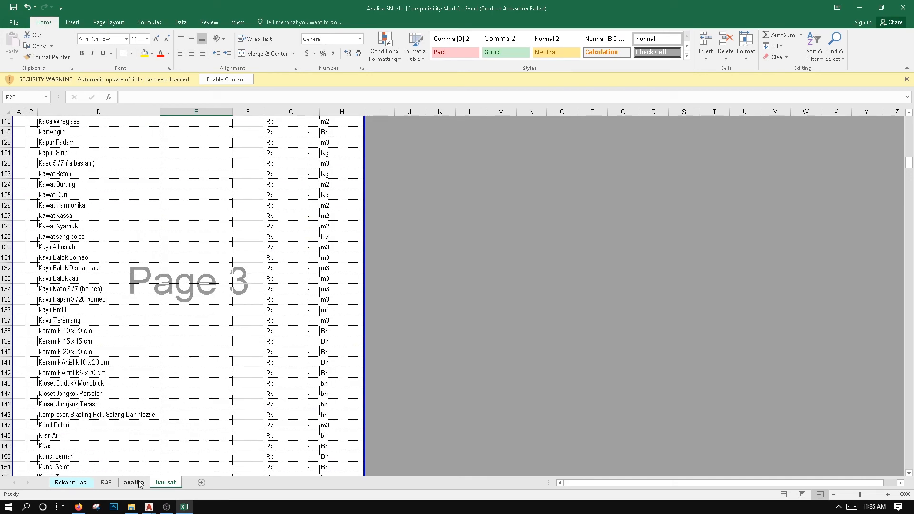
click(134, 483)
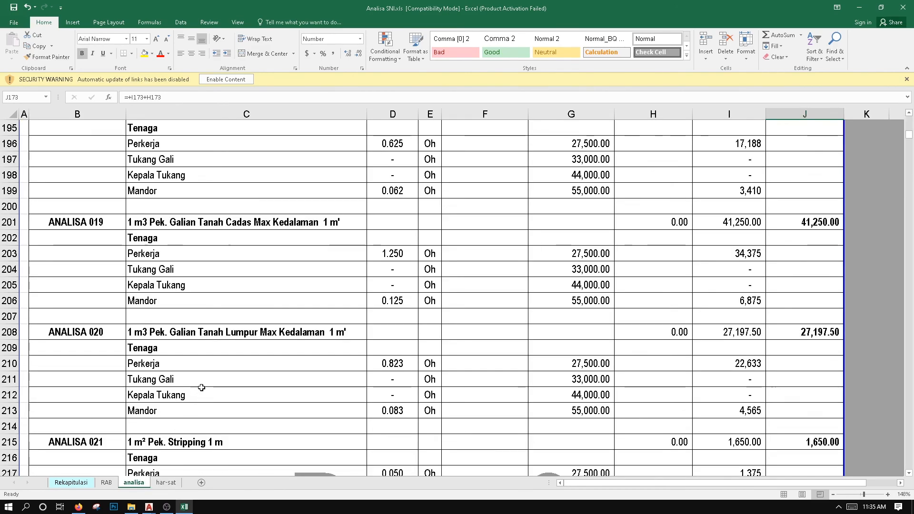